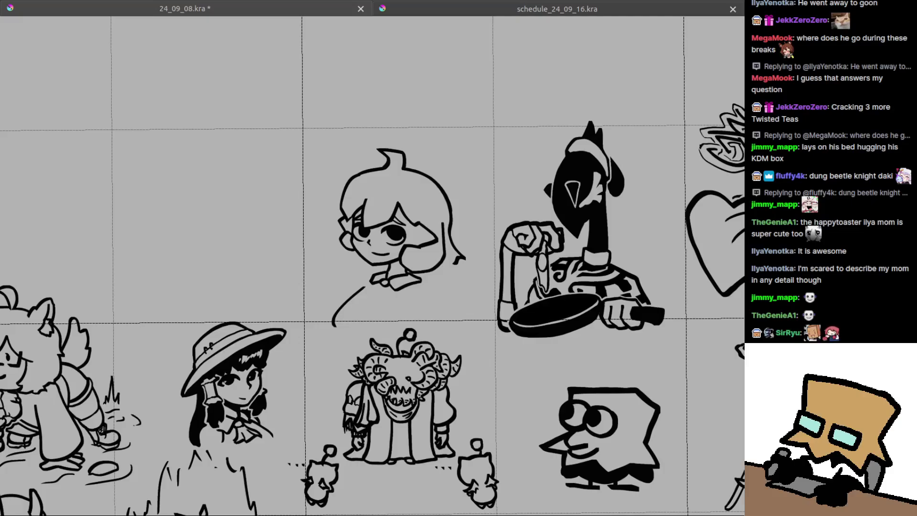
# Select the short-haired girl's portrait and move it slightly higher within its grid cell.
pyautogui.moveTo(369, 325); pyautogui.dragTo(367, 321)
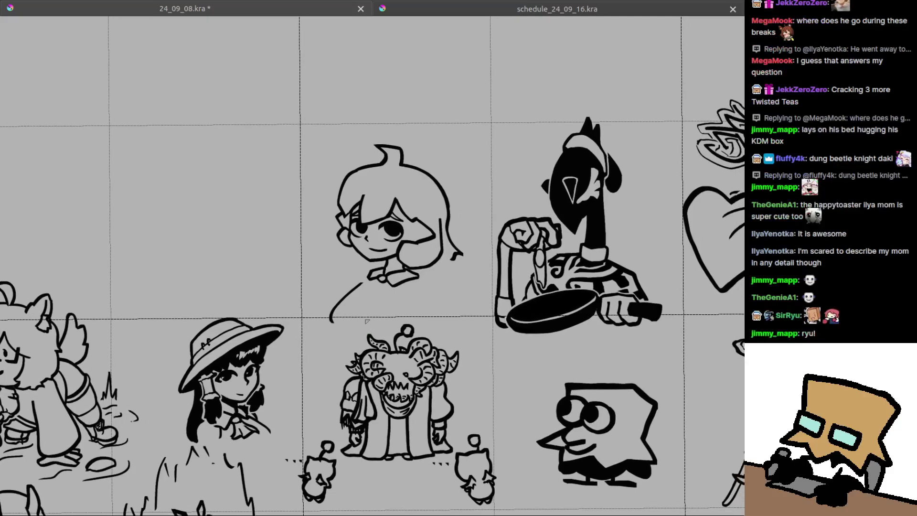
pyautogui.press('m')
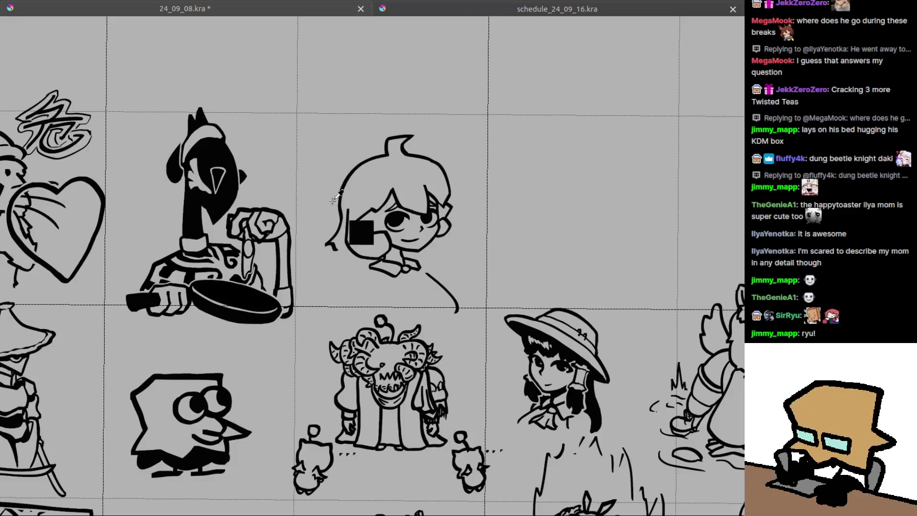
pyautogui.hotkey('ctrl', 'r')
pyautogui.moveTo(323, 122)
pyautogui.mouseDown()
pyautogui.moveTo(506, 329)
pyautogui.moveTo(487, 319)
pyautogui.mouseUp()
pyautogui.moveTo(366, 302)
pyautogui.mouseDown()
pyautogui.moveTo(413, 326)
pyautogui.moveTo(399, 336)
pyautogui.moveTo(420, 300)
pyautogui.mouseUp()
pyautogui.press('6')
pyautogui.press('5')
pyautogui.scroll(1, 406, 330)
pyautogui.press('t')
# Delete the old curved shoulder line beneath the girl's collar and clear the selection.
pyautogui.hotkey('ctrl', 'r')
pyautogui.moveTo(408, 253); pyautogui.dragTo(460, 311)
pyautogui.press('Return')
pyautogui.press('Delete')
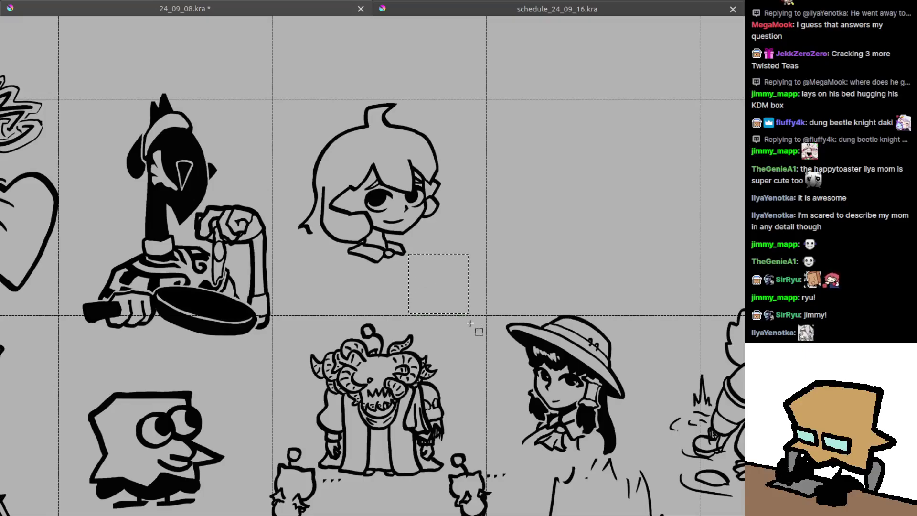
pyautogui.moveTo(480, 319); pyautogui.dragTo(469, 321)
pyautogui.hotkey('ctrl', 'shift', 'a')
# Draw the girl's near shoulder and outer arm line, running from the collar's edge down towards the cell's lower border.
pyautogui.press('m')
pyautogui.moveTo(396, 297)
pyautogui.mouseDown()
pyautogui.moveTo(451, 301)
pyautogui.moveTo(401, 282)
pyautogui.moveTo(441, 266)
pyautogui.moveTo(464, 272)
pyautogui.moveTo(483, 333)
pyautogui.mouseUp()
pyautogui.hotkey('ctrl', 'z')
pyautogui.hotkey('ctrl', 'z')
pyautogui.hotkey('ctrl', 'z')
pyautogui.moveTo(447, 264)
pyautogui.mouseDown()
pyautogui.moveTo(470, 282)
pyautogui.moveTo(480, 325)
pyautogui.mouseUp()
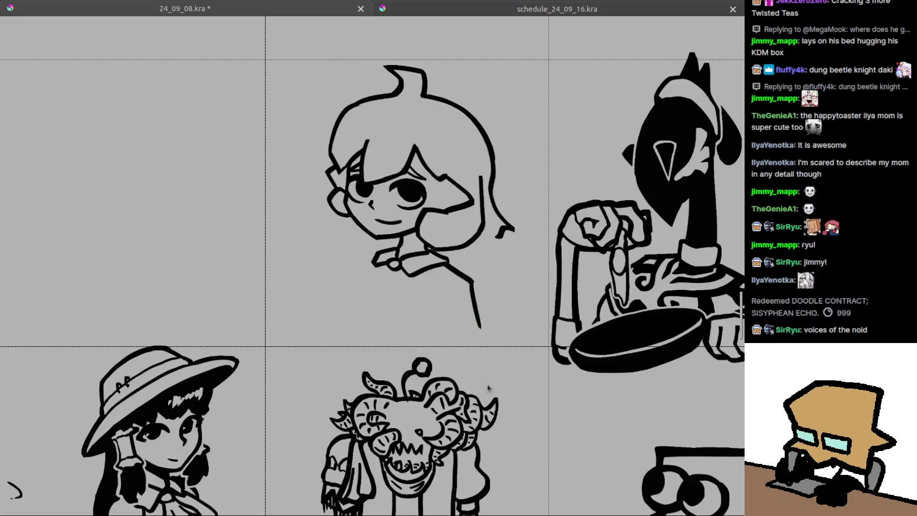
pyautogui.moveTo(460, 338); pyautogui.dragTo(424, 325)
pyautogui.scroll(1, 427, 319)
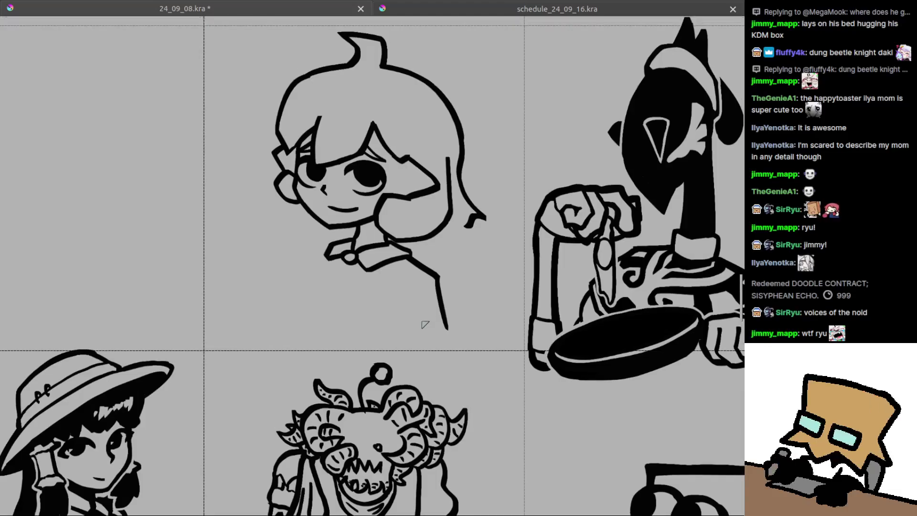
# Extend the far side of the girl's collar with a short stroke and add crossing hair strands between the bangs and far ear.
pyautogui.press('m')
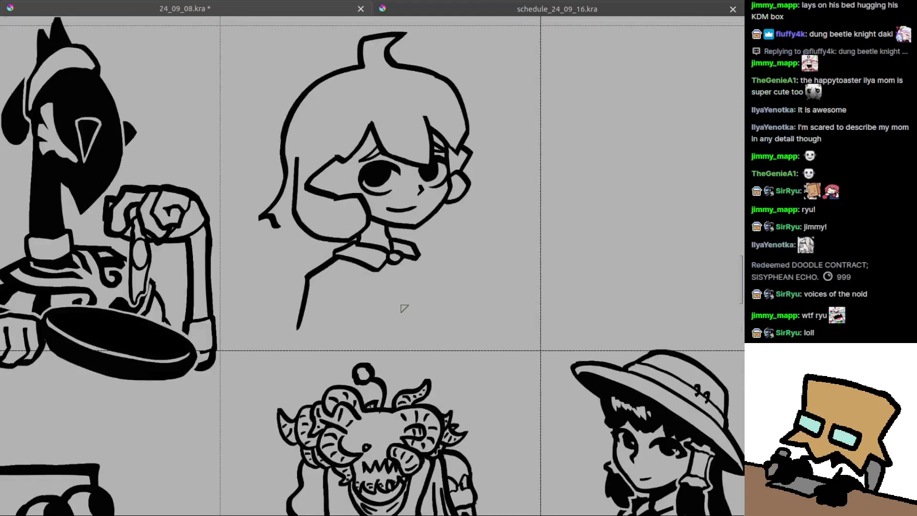
pyautogui.hotkey('ctrl', 'z')
pyautogui.moveTo(413, 245); pyautogui.dragTo(430, 252)
pyautogui.moveTo(438, 219); pyautogui.dragTo(465, 244)
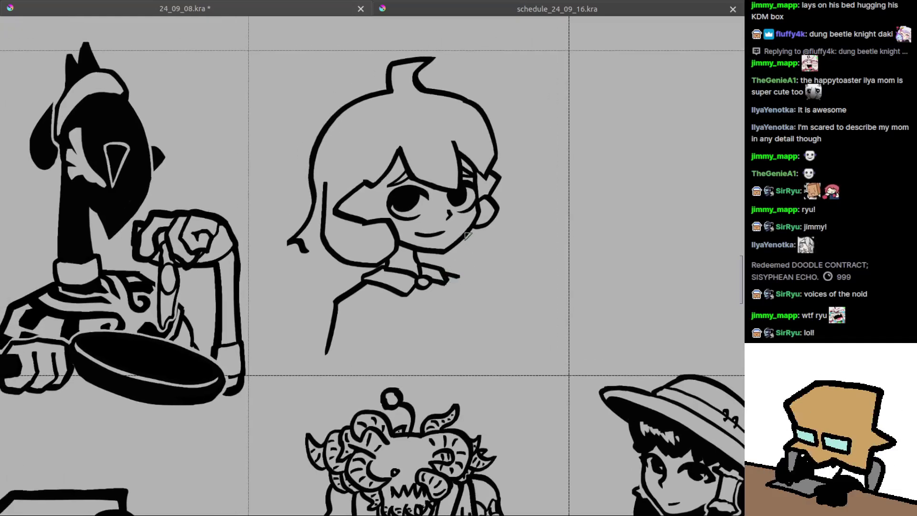
pyautogui.moveTo(479, 186)
pyautogui.mouseDown()
pyautogui.moveTo(470, 212)
pyautogui.moveTo(476, 208)
pyautogui.mouseUp()
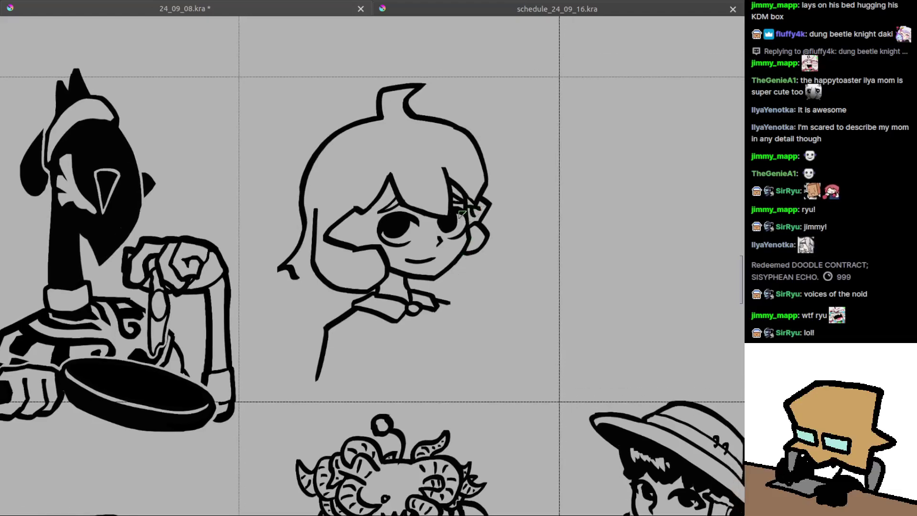
# Draw inner detail lines inside the girl's near pointed ear.
pyautogui.moveTo(358, 218)
pyautogui.mouseDown()
pyautogui.moveTo(333, 232)
pyautogui.moveTo(357, 217)
pyautogui.moveTo(334, 233)
pyautogui.moveTo(357, 218)
pyautogui.moveTo(358, 239)
pyautogui.mouseUp()
pyautogui.hotkey('ctrl', 'z')
pyautogui.hotkey('ctrl', 'z')
pyautogui.hotkey('ctrl', 'z')
pyautogui.hotkey('ctrl', 'z')
pyautogui.scroll(-3, 386, 277)
pyautogui.scroll(3, 406, 298)
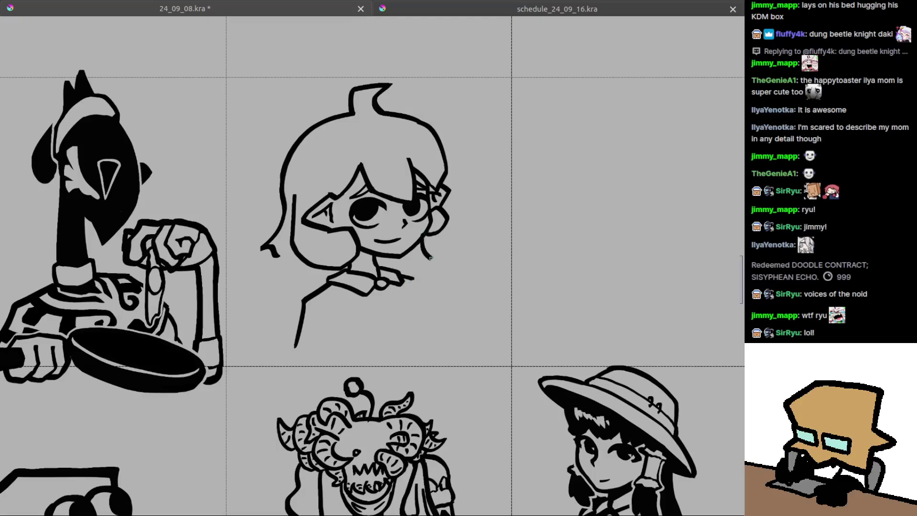
# Draw short hair strokes behind the jaw, just below the girl's far ear.
pyautogui.moveTo(421, 251); pyautogui.dragTo(425, 260)
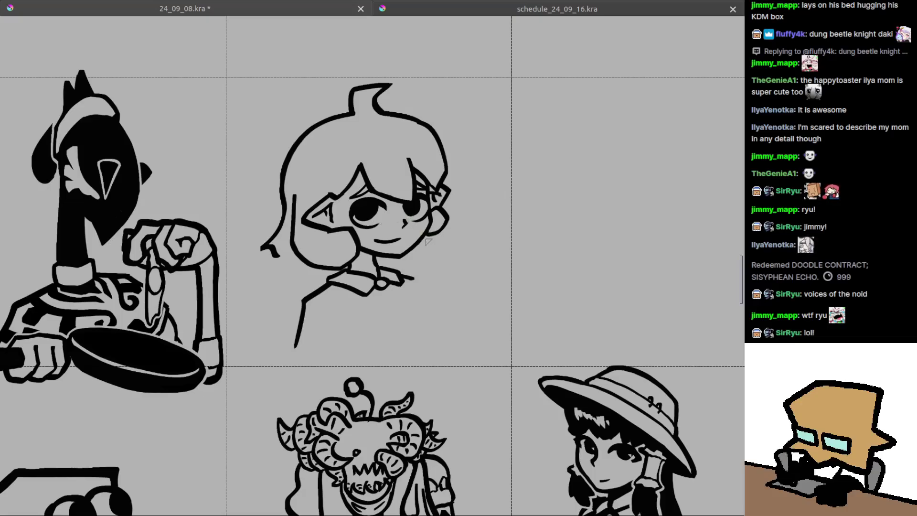
pyautogui.hotkey('ctrl', 'z')
pyautogui.moveTo(431, 240); pyautogui.dragTo(408, 257)
pyautogui.moveTo(357, 303); pyautogui.dragTo(362, 279)
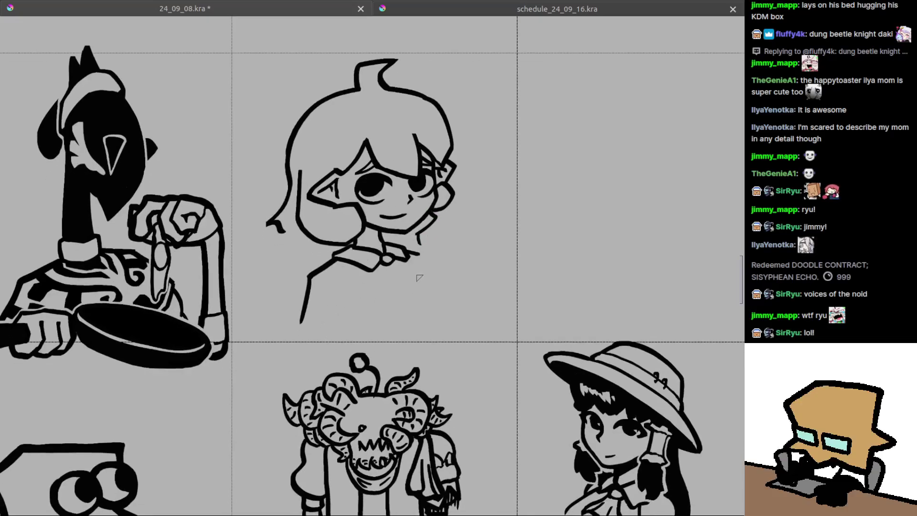
# Try to draw a curved outline for the girl's far shoulder and side.
pyautogui.moveTo(425, 270); pyautogui.dragTo(473, 311)
pyautogui.hotkey('ctrl', 'z')
pyautogui.hotkey('ctrl', 'z')
pyautogui.moveTo(429, 277); pyautogui.dragTo(461, 307)
pyautogui.press('m')
pyautogui.hotkey('ctrl', 'z')
pyautogui.moveTo(404, 264); pyautogui.dragTo(360, 318)
pyautogui.hotkey('ctrl', 'z')
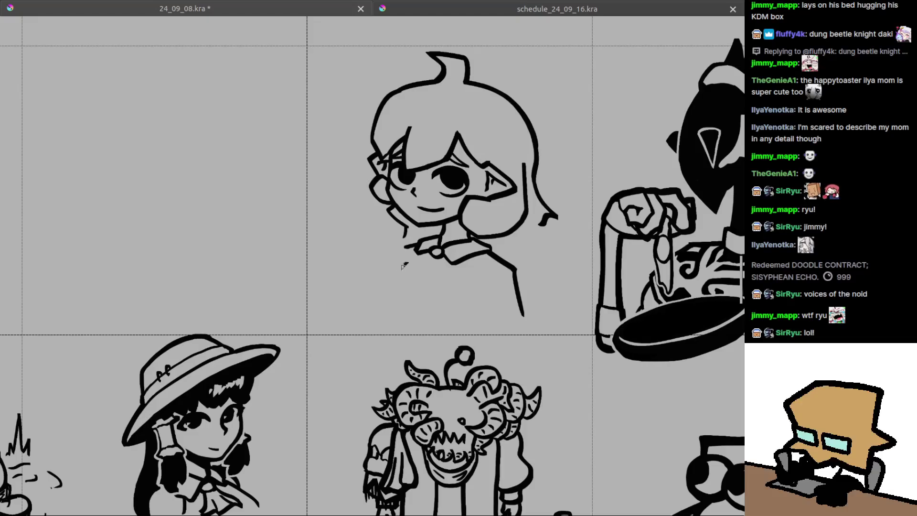
pyautogui.moveTo(408, 262); pyautogui.dragTo(359, 305)
pyautogui.hotkey('ctrl', 'z')
pyautogui.moveTo(410, 256)
pyautogui.mouseDown()
pyautogui.moveTo(353, 306)
pyautogui.moveTo(381, 276)
pyautogui.moveTo(354, 300)
pyautogui.mouseUp()
pyautogui.hotkey('ctrl', 'z')
pyautogui.hotkey('ctrl', 'z')
pyautogui.moveTo(404, 257)
pyautogui.mouseDown()
pyautogui.moveTo(344, 306)
pyautogui.moveTo(350, 331)
pyautogui.moveTo(376, 350)
pyautogui.mouseUp()
pyautogui.hotkey('ctrl', 'z')
pyautogui.hotkey('ctrl', 'z')
pyautogui.moveTo(407, 270)
pyautogui.mouseDown()
pyautogui.moveTo(389, 277)
pyautogui.moveTo(352, 336)
pyautogui.mouseUp()
pyautogui.press('m')
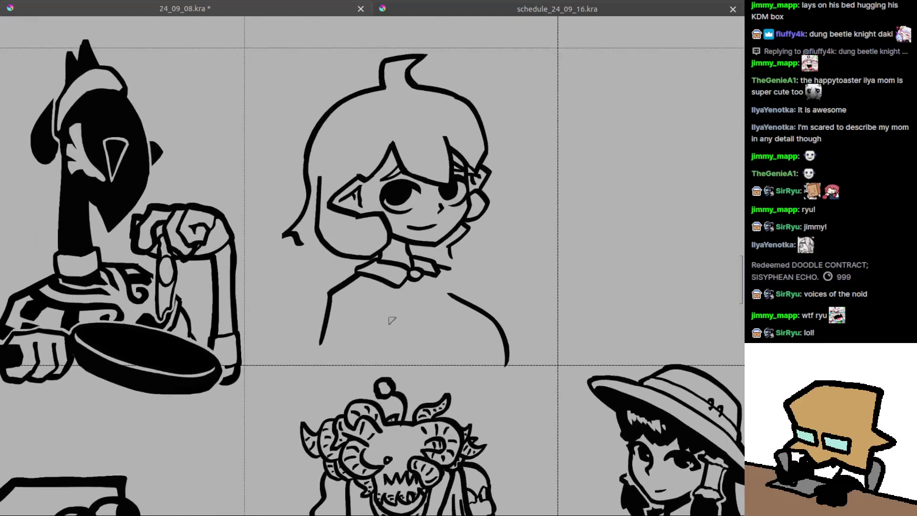
# Draw the inner arm line and a rounder far-side torso outline that curves back in at its lower end.
pyautogui.hotkey('ctrl', 'z')
pyautogui.moveTo(375, 306); pyautogui.dragTo(371, 356)
pyautogui.click(448, 282)
pyautogui.hotkey('ctrl', 'z')
pyautogui.moveTo(455, 284); pyautogui.dragTo(515, 353)
pyautogui.hotkey('ctrl', 'z')
pyautogui.moveTo(461, 279)
pyautogui.mouseDown()
pyautogui.moveTo(501, 349)
pyautogui.moveTo(460, 147)
pyautogui.moveTo(385, 250)
pyautogui.mouseUp()
pyautogui.hotkey('ctrl', 'z')
pyautogui.moveTo(330, 272)
pyautogui.mouseDown()
pyautogui.moveTo(415, 269)
pyautogui.moveTo(445, 296)
pyautogui.mouseUp()
pyautogui.press('5')
pyautogui.hotkey('ctrl', 'r')
pyautogui.moveTo(412, 256)
pyautogui.mouseDown()
pyautogui.moveTo(501, 350)
pyautogui.moveTo(487, 343)
pyautogui.mouseUp()
pyautogui.scroll(1, 364, 274)
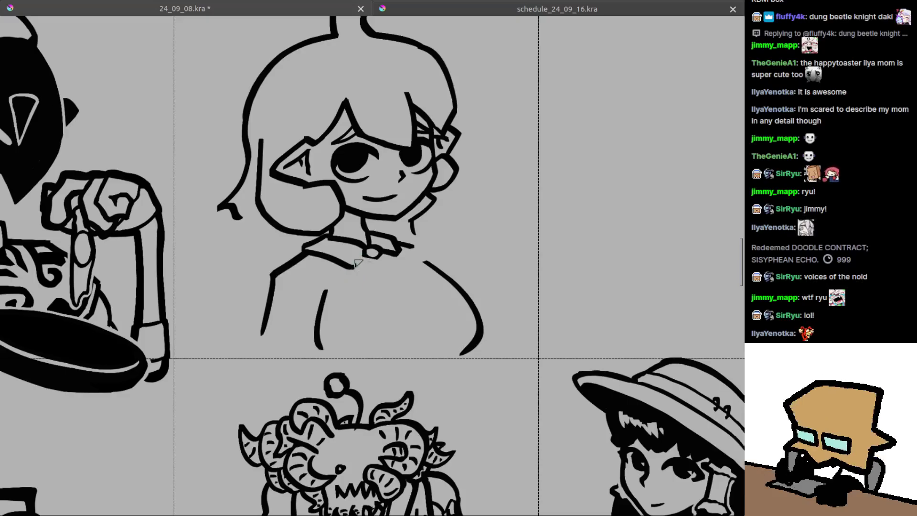
# Draw a looped bow with fold lines around the round clasp on the girl's collar.
pyautogui.scroll(2, 357, 262)
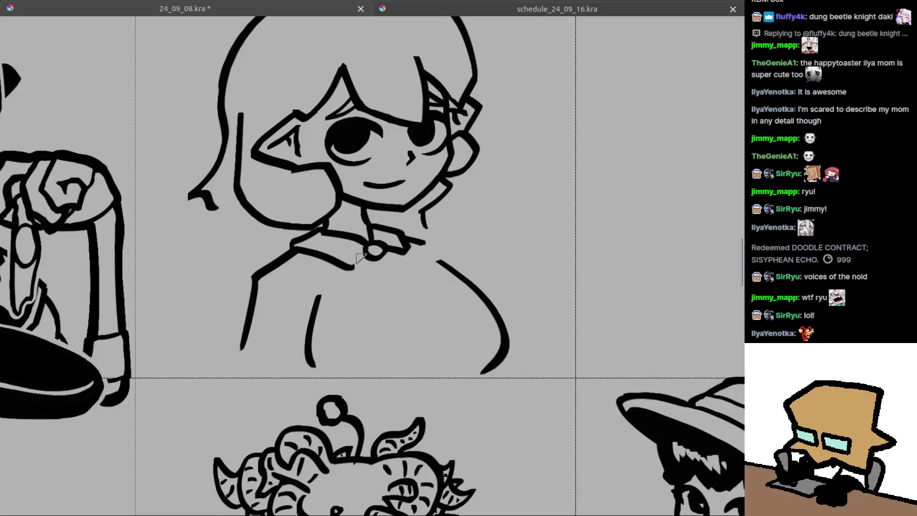
pyautogui.moveTo(365, 252)
pyautogui.mouseDown()
pyautogui.moveTo(352, 273)
pyautogui.moveTo(365, 281)
pyautogui.moveTo(384, 261)
pyautogui.mouseUp()
pyautogui.hotkey('ctrl', 'z')
pyautogui.hotkey('ctrl', 'z')
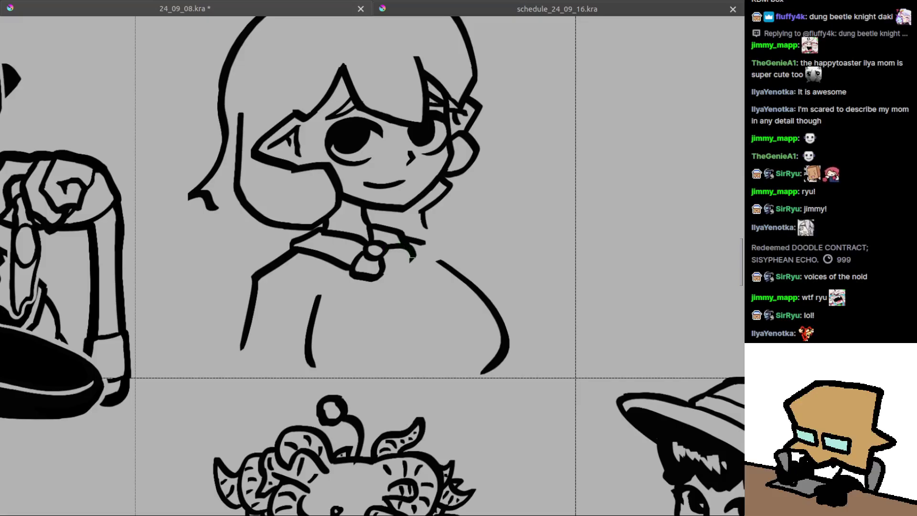
pyautogui.moveTo(408, 262)
pyautogui.mouseDown()
pyautogui.moveTo(376, 254)
pyautogui.moveTo(368, 280)
pyautogui.moveTo(374, 288)
pyautogui.moveTo(393, 283)
pyautogui.mouseUp()
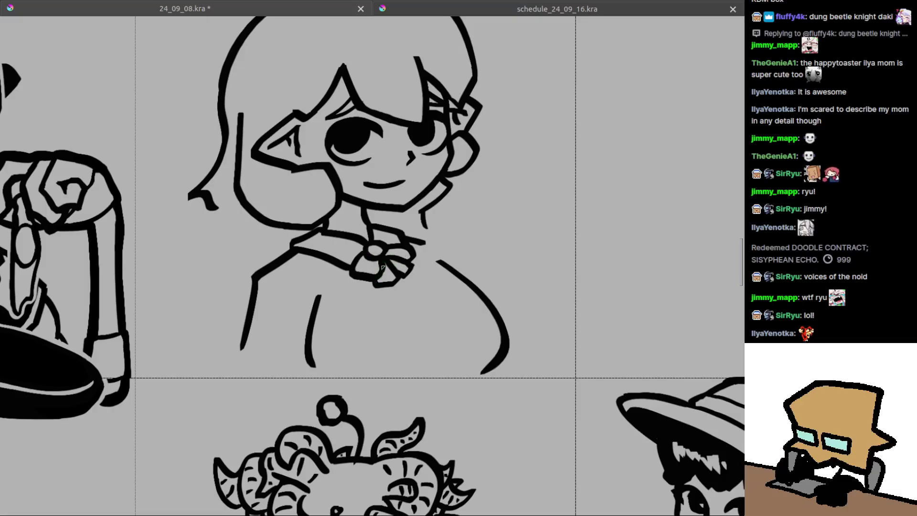
# Redraw the rounded far-side torso outline so that it starts right beside the collar bow.
pyautogui.scroll(-3, 383, 270)
pyautogui.scroll(1, 397, 288)
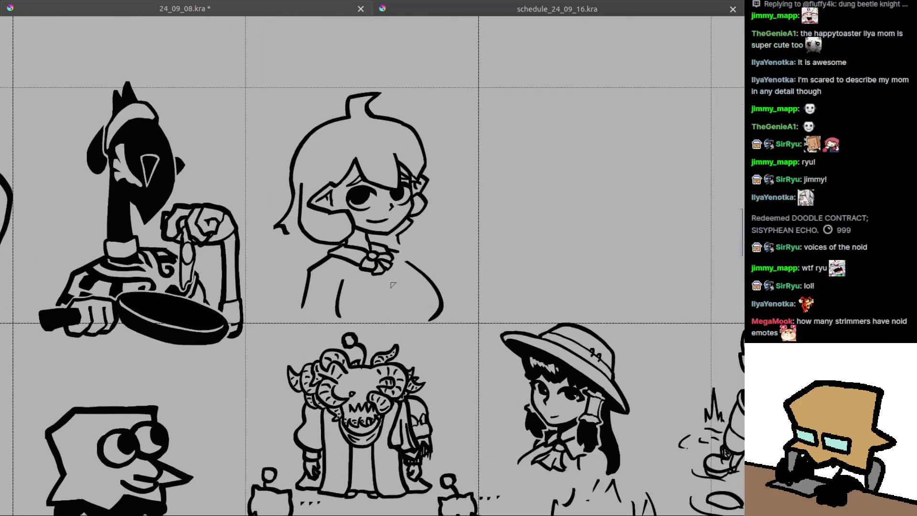
pyautogui.press('m')
pyautogui.moveTo(390, 290); pyautogui.dragTo(435, 298)
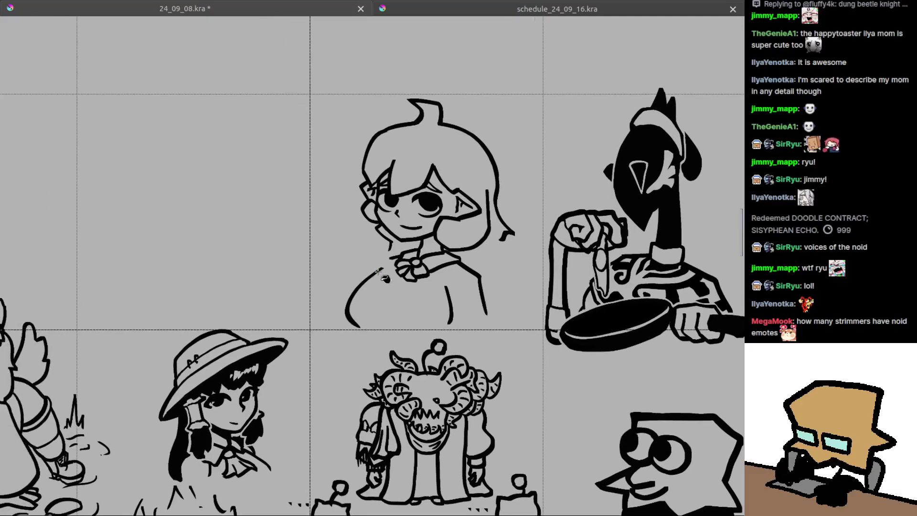
pyautogui.hotkey('ctrl', 'z')
pyautogui.hotkey('ctrl', 'z')
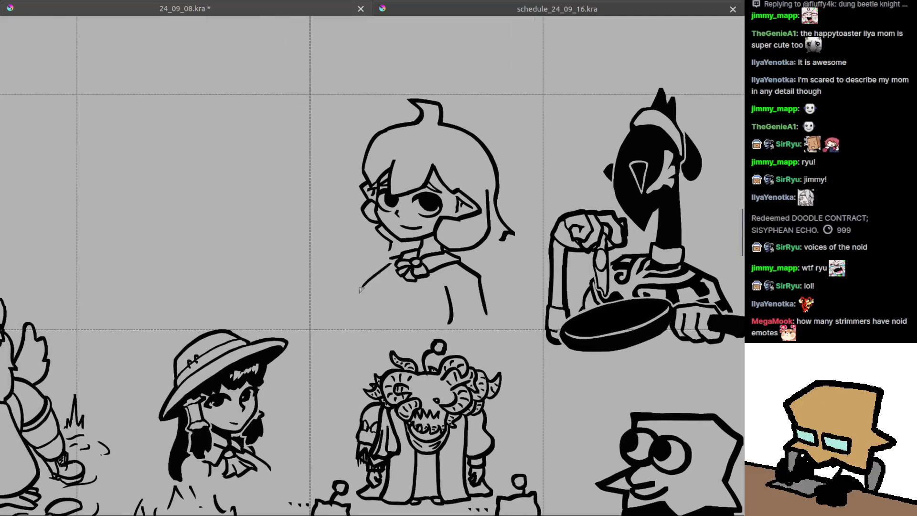
pyautogui.moveTo(388, 265)
pyautogui.mouseDown()
pyautogui.moveTo(352, 294)
pyautogui.moveTo(366, 319)
pyautogui.mouseUp()
pyautogui.hotkey('ctrl', 'z')
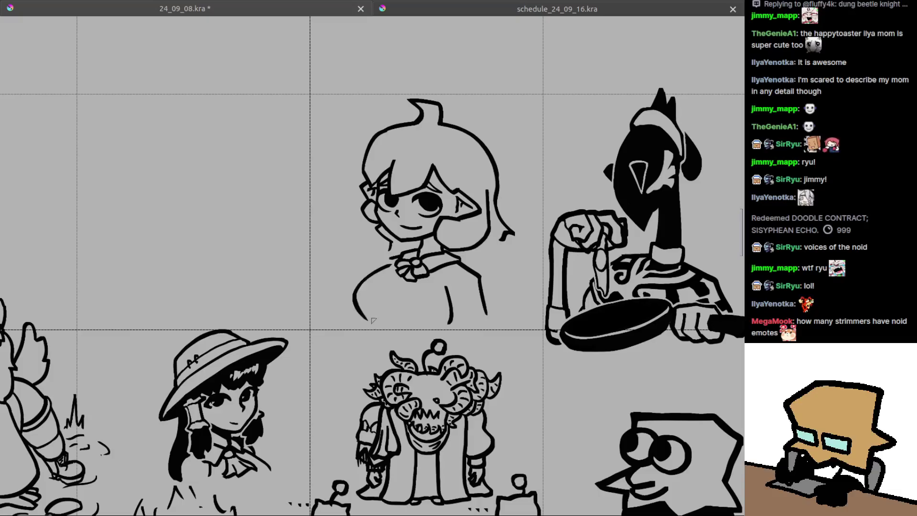
pyautogui.scroll(1, 387, 284)
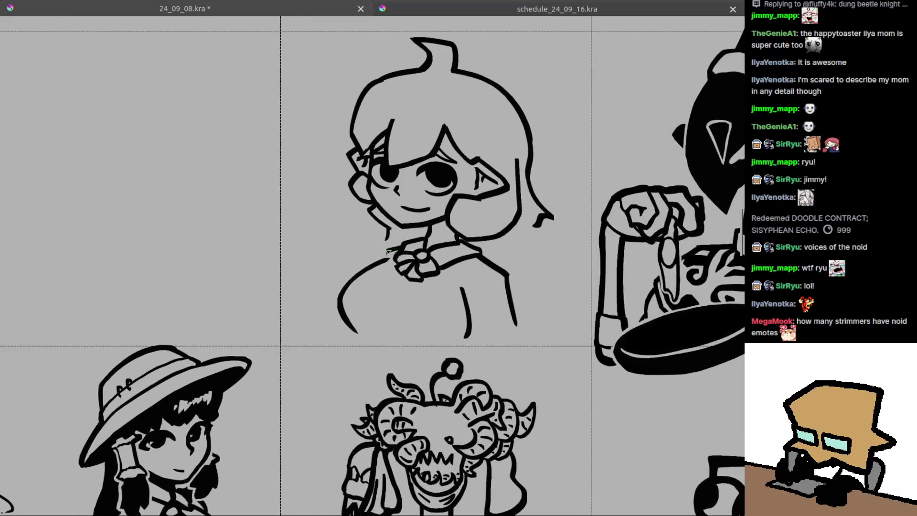
# Lengthen the girl's near-side hair down to the cell's lower border, with pointed flicks along its outer edge.
pyautogui.scroll(-4, 387, 256)
pyautogui.press('m')
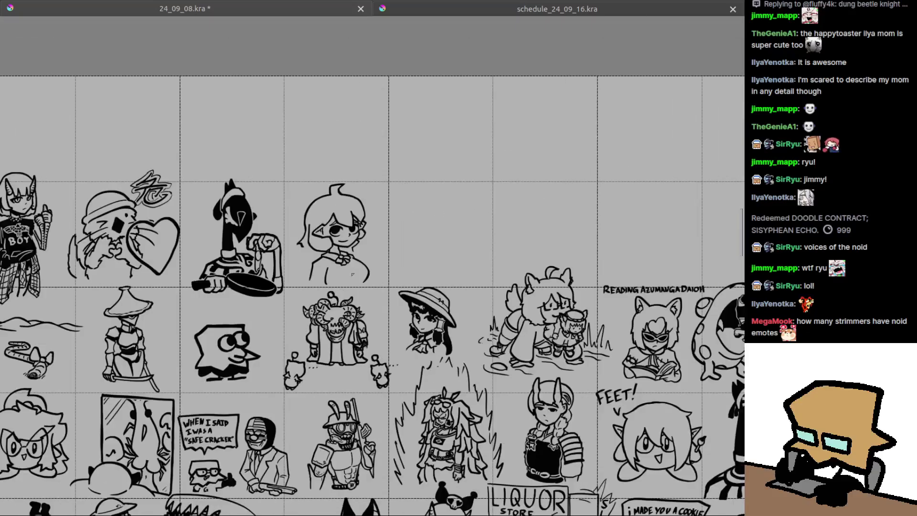
pyautogui.scroll(2, 410, 270)
pyautogui.scroll(1, 411, 270)
pyautogui.scroll(1, 404, 272)
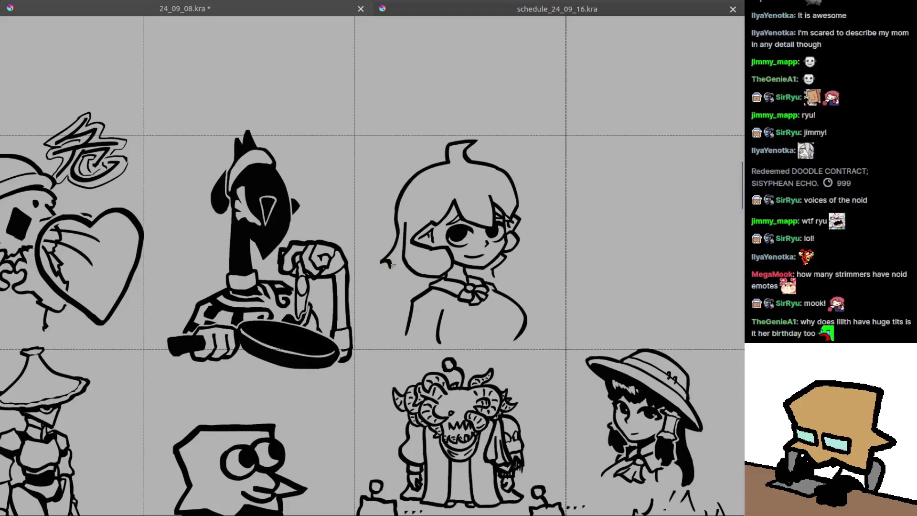
pyautogui.moveTo(390, 264); pyautogui.dragTo(383, 350)
pyautogui.hotkey('ctrl', 'z')
pyautogui.scroll(5, 396, 337)
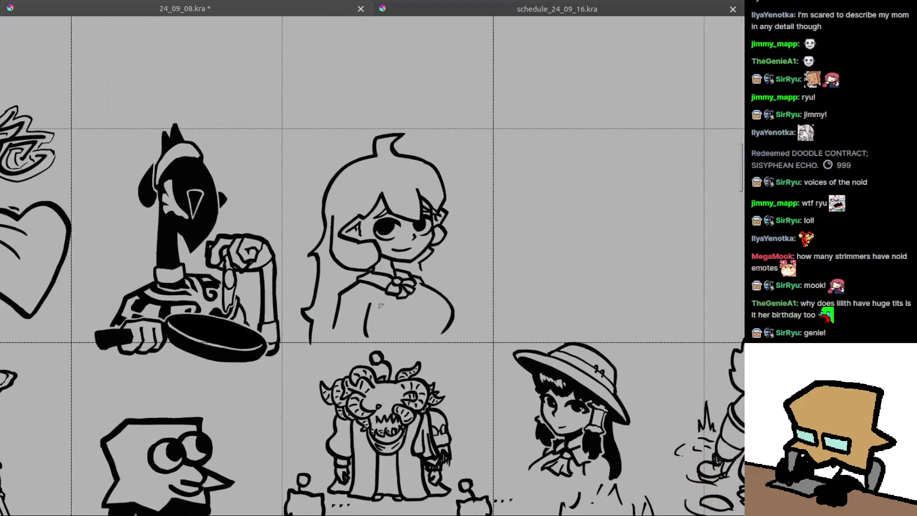
# Erase the short strokes below the far ear and draw a flicked hair strand falling to the far shoulder instead.
pyautogui.scroll(1, 411, 271)
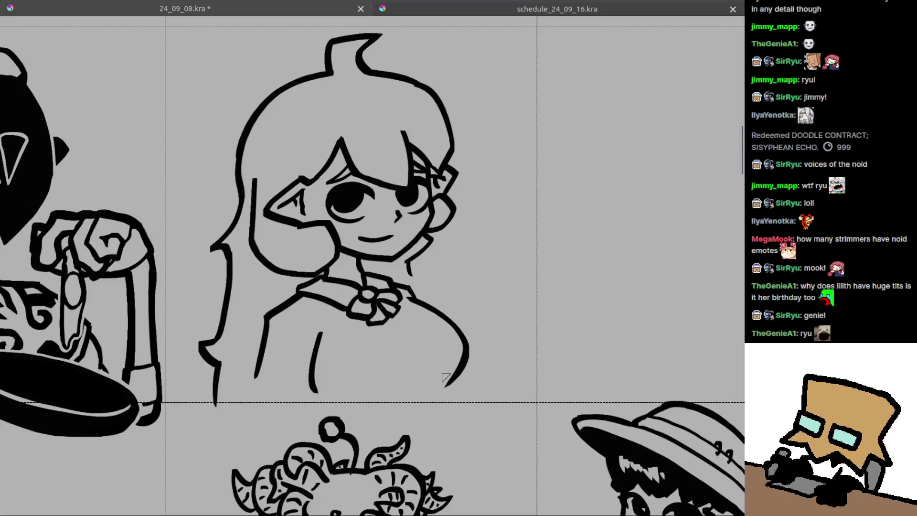
pyautogui.moveTo(417, 268); pyautogui.dragTo(425, 287)
pyautogui.scroll(1, 430, 270)
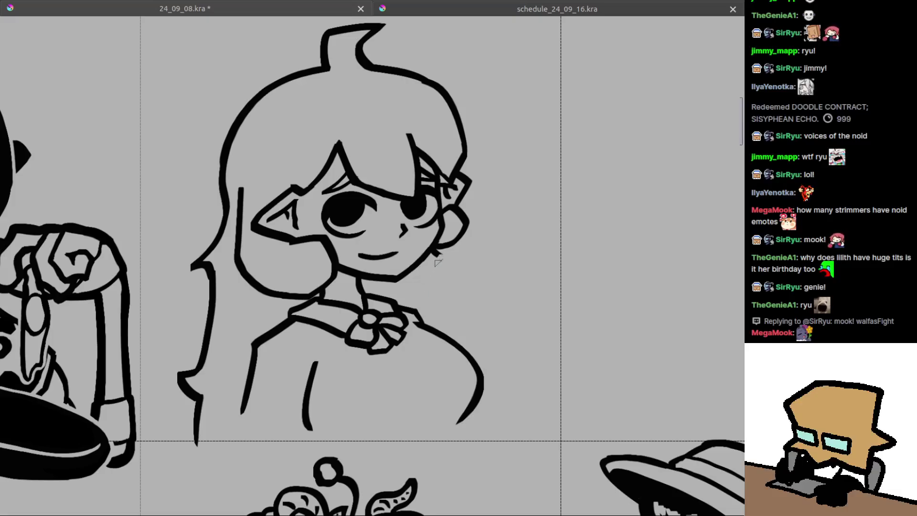
pyautogui.scroll(2, 437, 262)
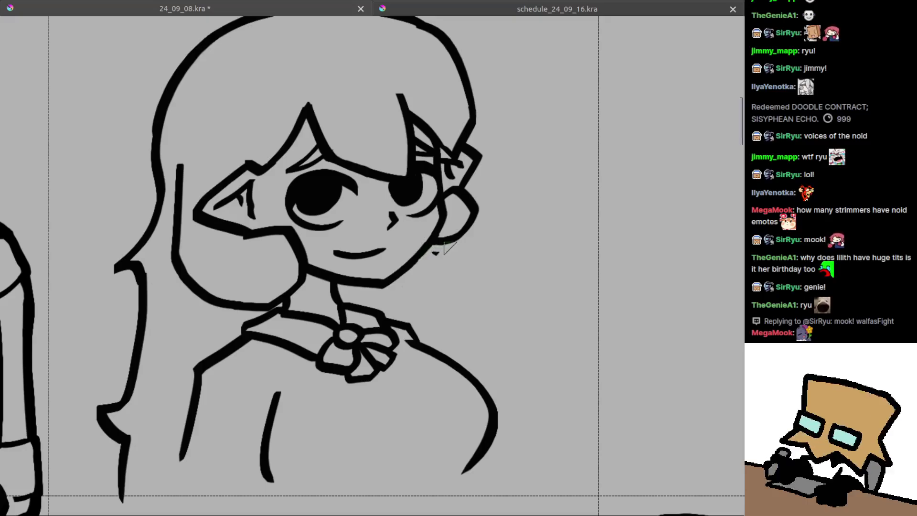
pyautogui.keyDown('ctrl'); pyautogui.click(427, 251); pyautogui.keyUp('ctrl')
pyautogui.scroll(-2, 435, 249)
pyautogui.moveTo(433, 247)
pyautogui.mouseDown()
pyautogui.moveTo(454, 272)
pyautogui.moveTo(436, 278)
pyautogui.mouseUp()
pyautogui.hotkey('ctrl', 'z')
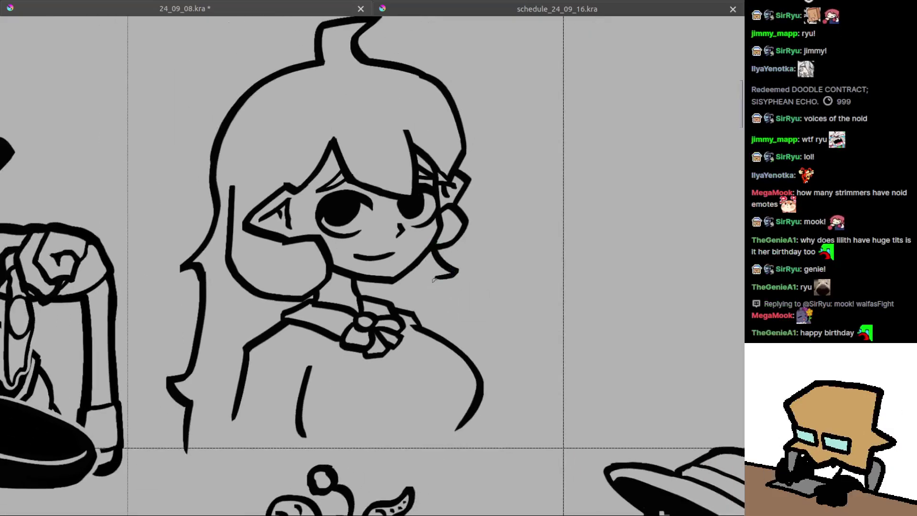
pyautogui.scroll(-4, 414, 370)
pyautogui.scroll(3, 413, 296)
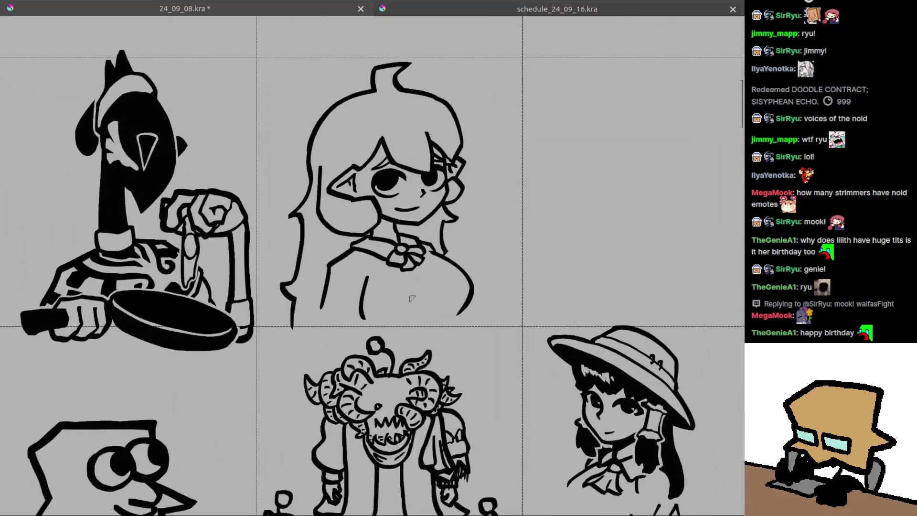
# Redraw the inner arm line longer and add a sleeve hem with the lower arm line beneath it.
pyautogui.hotkey('ctrl', 'z')
pyautogui.moveTo(362, 270); pyautogui.dragTo(365, 324)
pyautogui.hotkey('ctrl', 'z')
pyautogui.moveTo(360, 274)
pyautogui.mouseDown()
pyautogui.moveTo(362, 326)
pyautogui.moveTo(385, 313)
pyautogui.moveTo(396, 325)
pyautogui.moveTo(371, 338)
pyautogui.mouseUp()
pyautogui.hotkey('ctrl', 'z')
pyautogui.hotkey('ctrl', 'z')
pyautogui.hotkey('ctrl', 'z')
pyautogui.hotkey('ctrl', 'z')
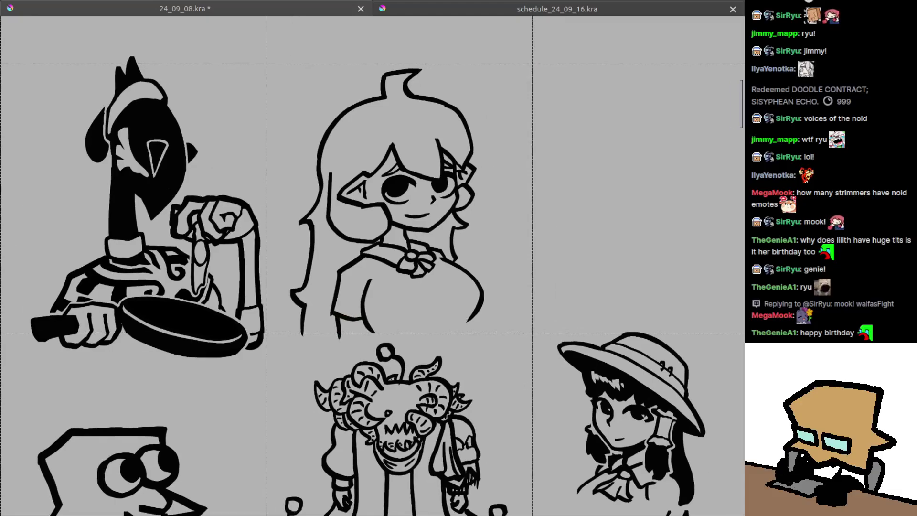
# Save the doodle sheet with the finished portrait.
pyautogui.scroll(-4, 461, 321)
pyautogui.moveTo(458, 323); pyautogui.dragTo(397, 262)
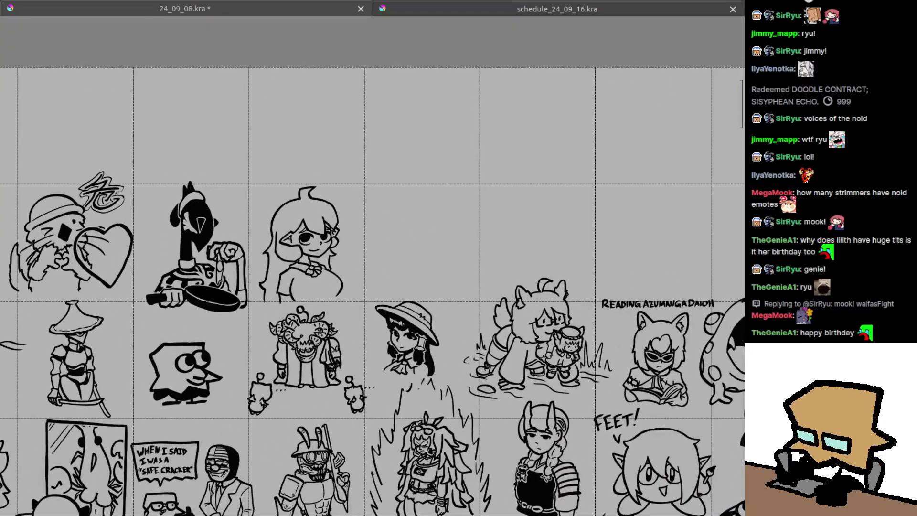
pyautogui.hotkey('ctrl', 's')
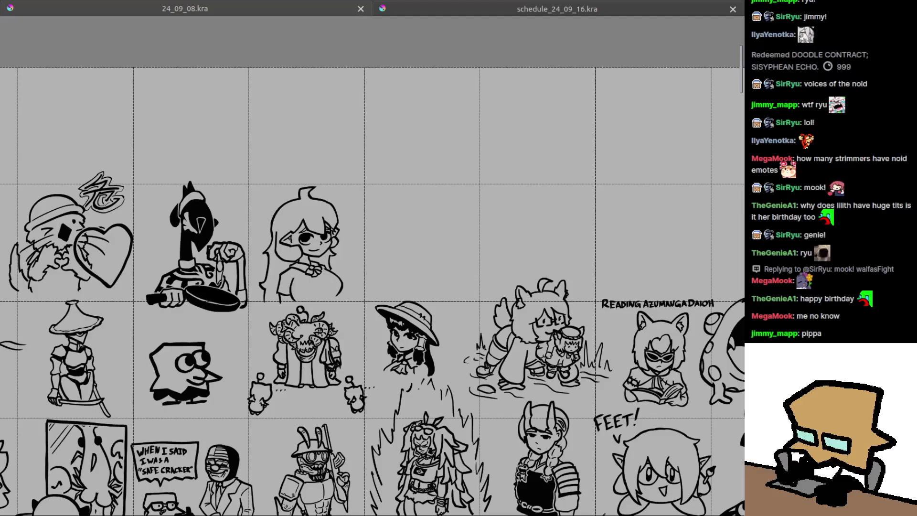
pyautogui.moveTo(403, 283)
pyautogui.mouseDown()
pyautogui.moveTo(410, 270)
pyautogui.moveTo(420, 284)
pyautogui.moveTo(430, 250)
pyautogui.moveTo(420, 237)
pyautogui.moveTo(441, 279)
pyautogui.moveTo(436, 262)
pyautogui.mouseUp()
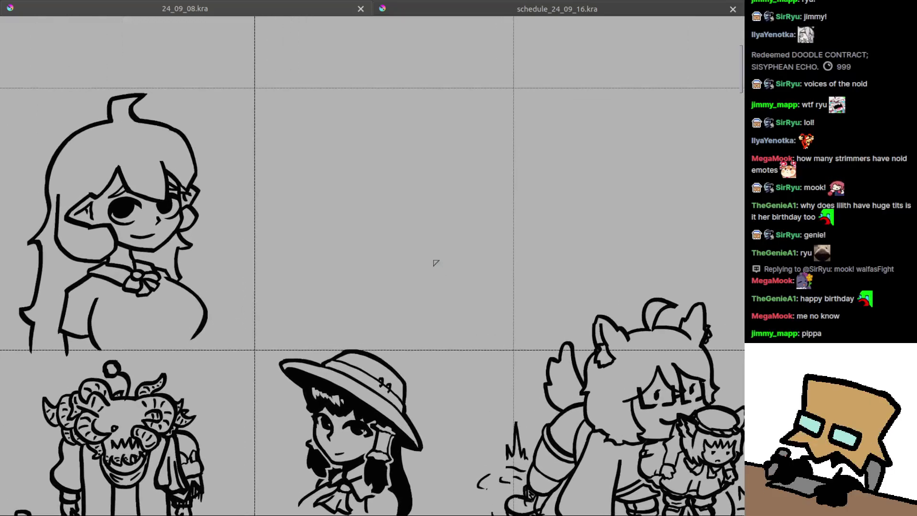
pyautogui.moveTo(440, 187); pyautogui.dragTo(479, 189)
pyautogui.hotkey('ctrl', 'z')
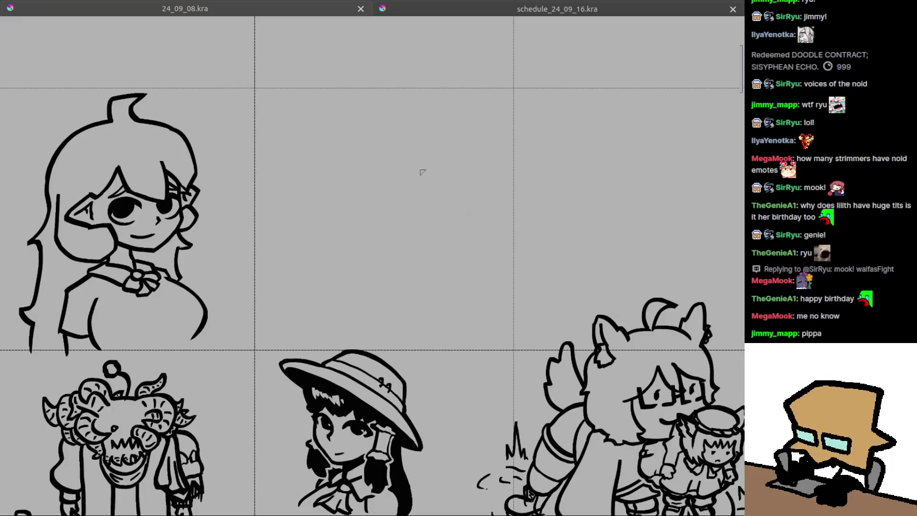
# Draw a short shallow arc for the top of a head in the empty cell beside the long-haired girl's portrait.
pyautogui.moveTo(391, 188); pyautogui.dragTo(442, 222)
pyautogui.hotkey('ctrl', 'z')
pyautogui.moveTo(380, 193)
pyautogui.mouseDown()
pyautogui.moveTo(429, 189)
pyautogui.moveTo(433, 173)
pyautogui.moveTo(440, 180)
pyautogui.moveTo(410, 178)
pyautogui.moveTo(452, 181)
pyautogui.mouseUp()
pyautogui.hotkey('ctrl', 'z')
pyautogui.hotkey('ctrl', 'z')
pyautogui.hotkey('ctrl', 'z')
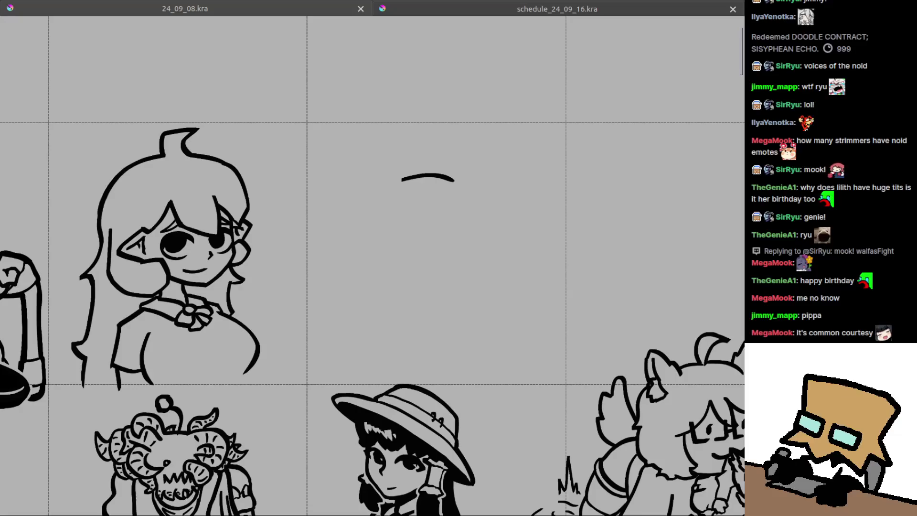
# Draw the outlines of two pointed animal ears with notched tips, one at each end of the head arc.
pyautogui.moveTo(424, 199); pyautogui.dragTo(484, 148)
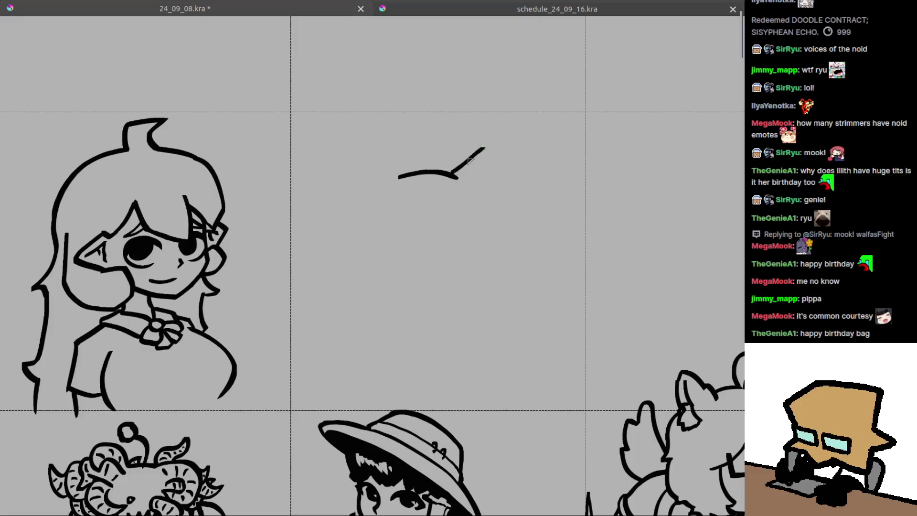
pyautogui.hotkey('ctrl', 'z')
pyautogui.moveTo(450, 176)
pyautogui.mouseDown()
pyautogui.moveTo(482, 149)
pyautogui.moveTo(495, 157)
pyautogui.moveTo(490, 208)
pyautogui.moveTo(406, 162)
pyautogui.moveTo(394, 174)
pyautogui.moveTo(411, 215)
pyautogui.mouseUp()
pyautogui.hotkey('ctrl', 'z')
pyautogui.hotkey('ctrl', 'z')
pyautogui.hotkey('ctrl', 'z')
# Add a slanted inner line inside each of the two animal ears.
pyautogui.scroll(1, 401, 183)
pyautogui.moveTo(394, 169); pyautogui.dragTo(421, 193)
pyautogui.hotkey('ctrl', 'z')
pyautogui.hotkey('ctrl', 'z')
pyautogui.hotkey('ctrl', 'z')
pyautogui.hotkey('ctrl', 'z')
pyautogui.hotkey('ctrl', 'z')
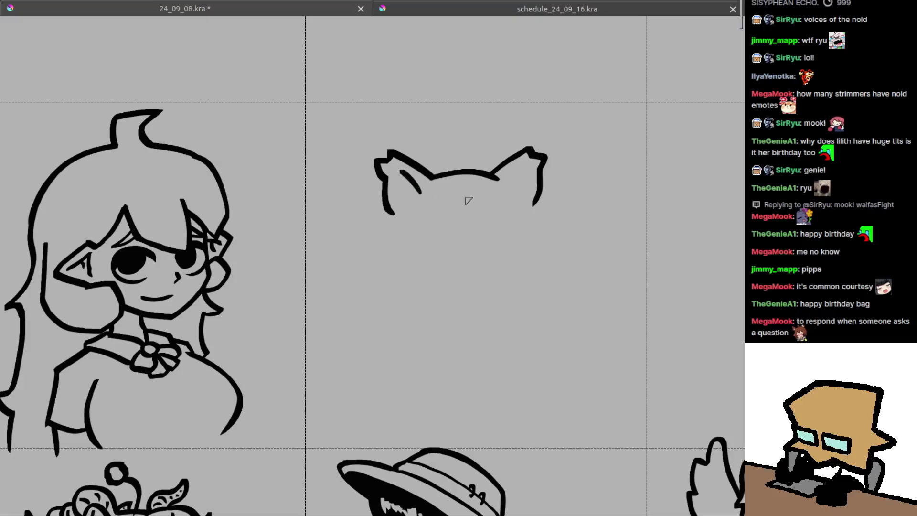
pyautogui.moveTo(528, 163)
pyautogui.mouseDown()
pyautogui.moveTo(512, 190)
pyautogui.moveTo(514, 183)
pyautogui.mouseUp()
pyautogui.hotkey('ctrl', 'z')
pyautogui.hotkey('ctrl', 'z')
pyautogui.scroll(1, 478, 218)
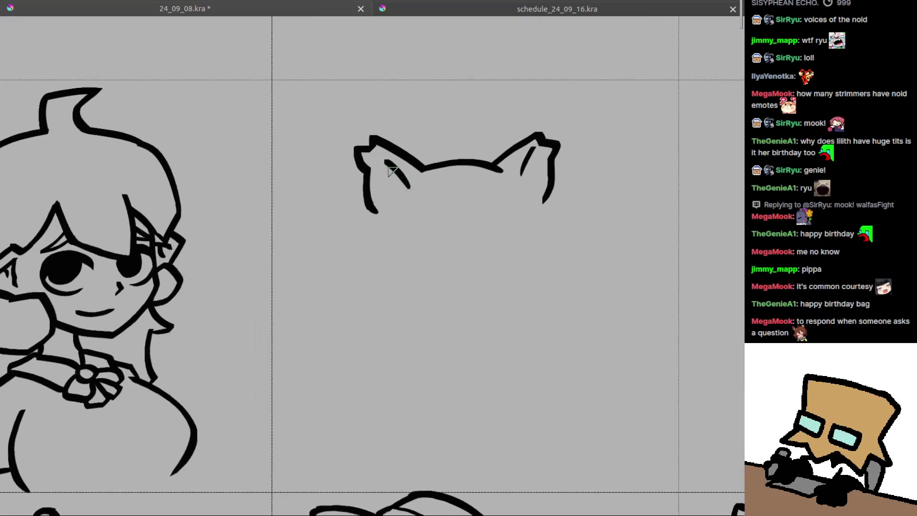
# Draw a jagged fur edge inside the left ear and close the inner-ear shape along its lower side.
pyautogui.moveTo(394, 171)
pyautogui.mouseDown()
pyautogui.moveTo(382, 173)
pyautogui.moveTo(384, 185)
pyautogui.moveTo(379, 173)
pyautogui.moveTo(379, 209)
pyautogui.moveTo(388, 207)
pyautogui.mouseUp()
pyautogui.hotkey('ctrl', 'z')
pyautogui.hotkey('ctrl', 'z')
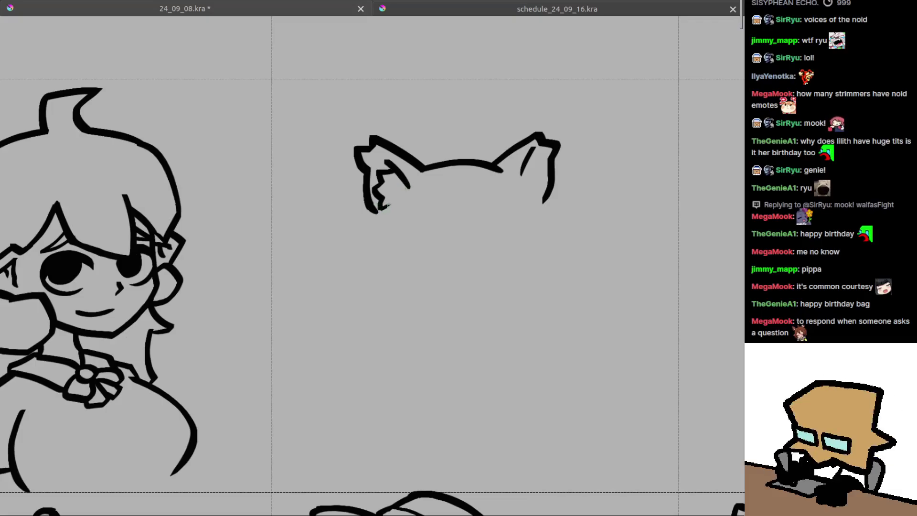
pyautogui.moveTo(390, 207)
pyautogui.mouseDown()
pyautogui.moveTo(401, 196)
pyautogui.moveTo(426, 205)
pyautogui.moveTo(416, 204)
pyautogui.mouseUp()
# Redraw the right ear's inner line and close it with a jagged fur edge matching the left ear.
pyautogui.moveTo(493, 168)
pyautogui.mouseDown()
pyautogui.moveTo(500, 149)
pyautogui.moveTo(490, 163)
pyautogui.mouseUp()
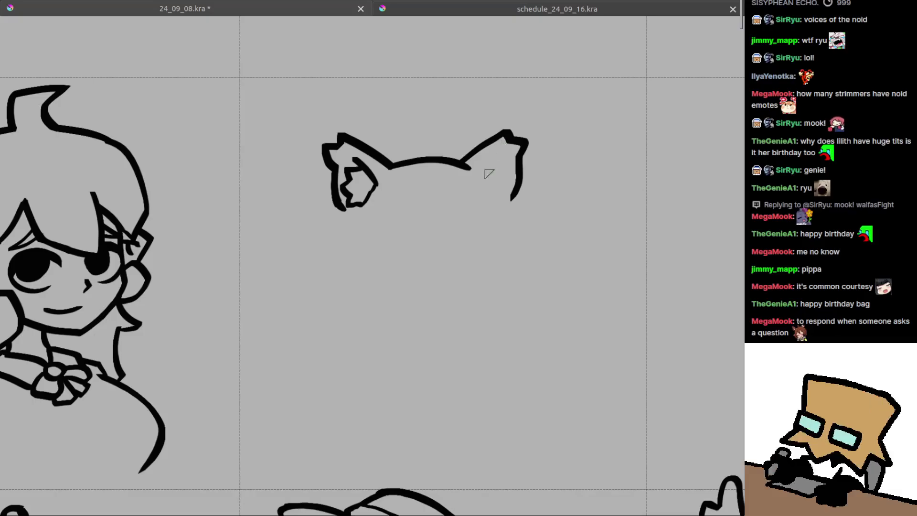
pyautogui.moveTo(502, 149); pyautogui.dragTo(486, 175)
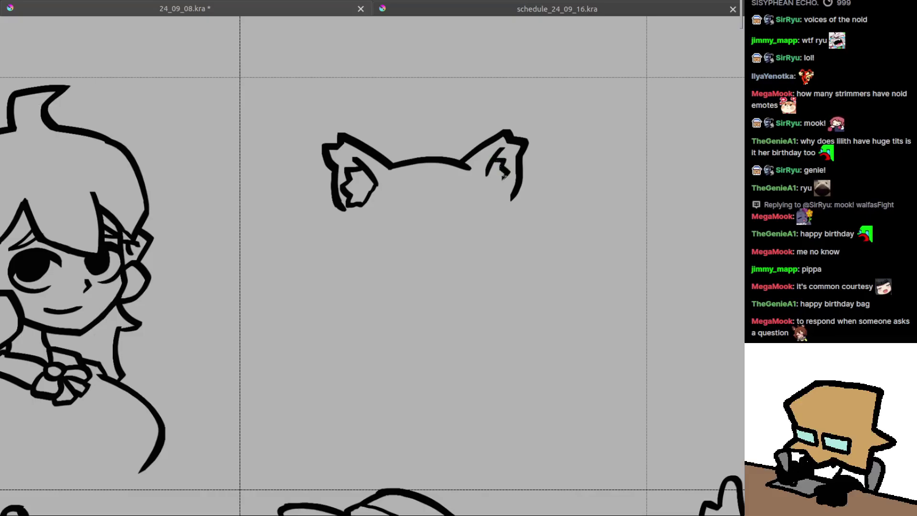
pyautogui.moveTo(503, 178); pyautogui.dragTo(497, 186)
pyautogui.scroll(-2, 500, 187)
pyautogui.scroll(3, 501, 180)
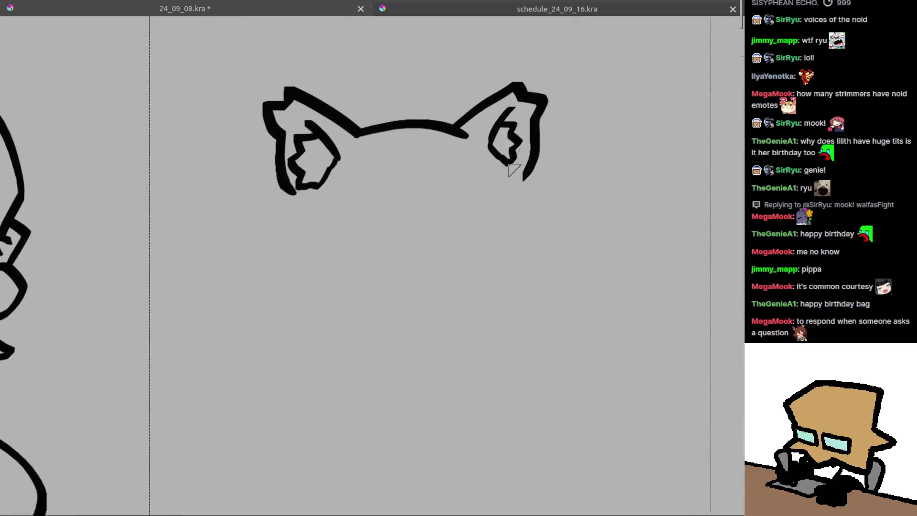
pyautogui.scroll(-2, 496, 186)
pyautogui.scroll(1, 486, 198)
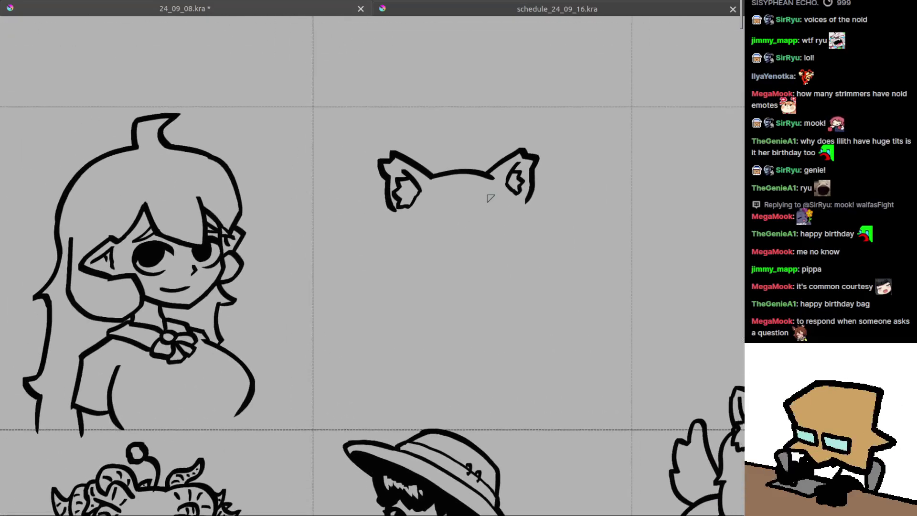
pyautogui.scroll(1, 488, 179)
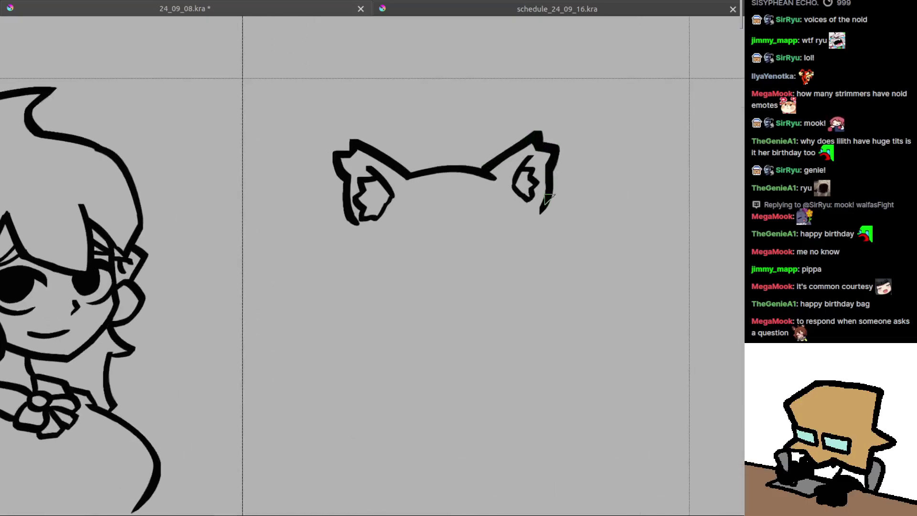
pyautogui.scroll(-5, 549, 194)
pyautogui.scroll(5, 505, 205)
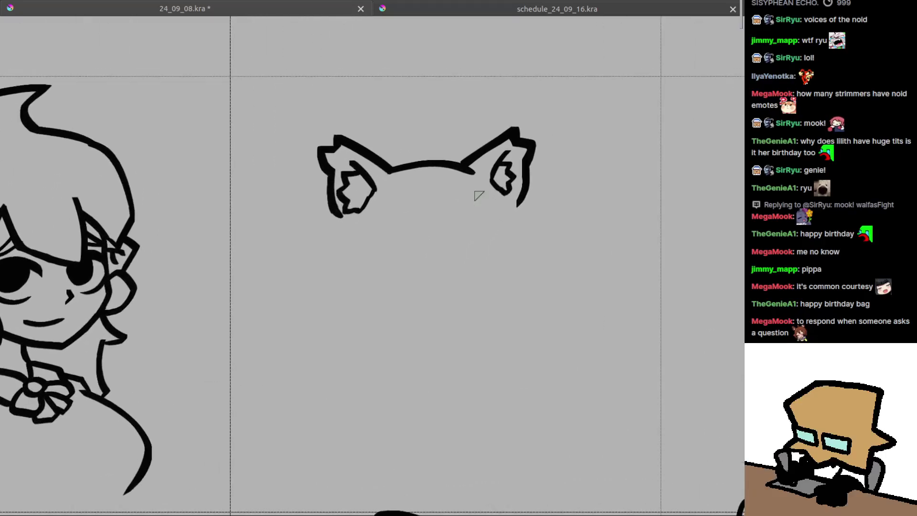
pyautogui.moveTo(473, 212); pyautogui.dragTo(480, 202)
pyautogui.moveTo(427, 235); pyautogui.dragTo(450, 204)
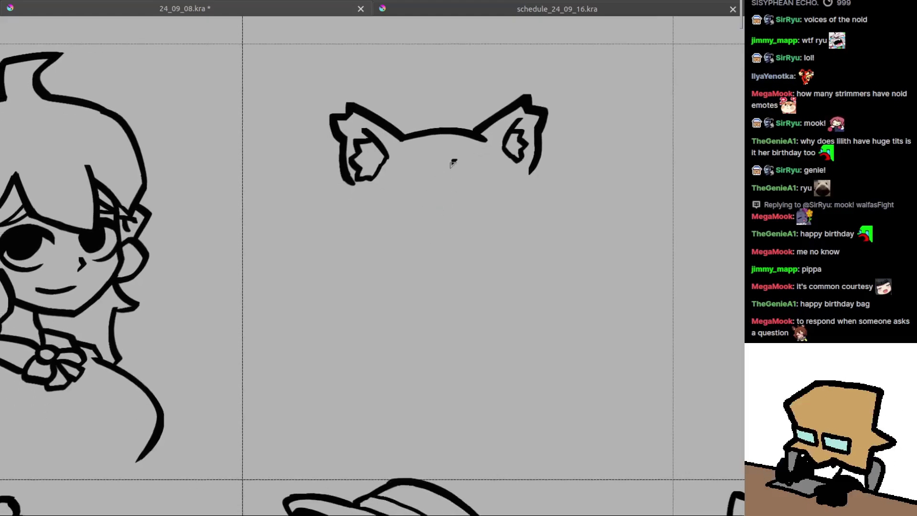
pyautogui.moveTo(449, 172); pyautogui.dragTo(407, 223)
pyautogui.hotkey('ctrl', 'z')
pyautogui.moveTo(446, 211)
pyautogui.mouseDown()
pyautogui.moveTo(415, 201)
pyautogui.moveTo(385, 213)
pyautogui.moveTo(381, 237)
pyautogui.moveTo(432, 248)
pyautogui.mouseUp()
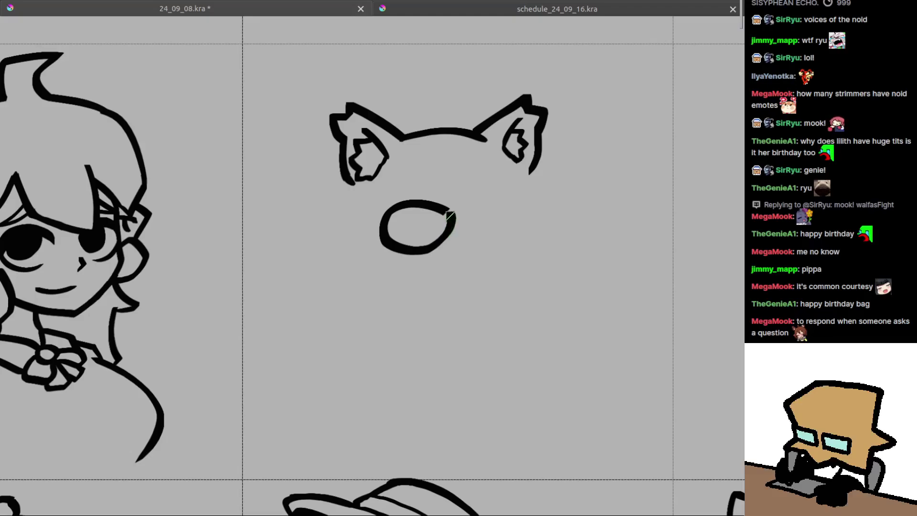
pyautogui.scroll(-3, 449, 224)
pyautogui.scroll(2, 458, 232)
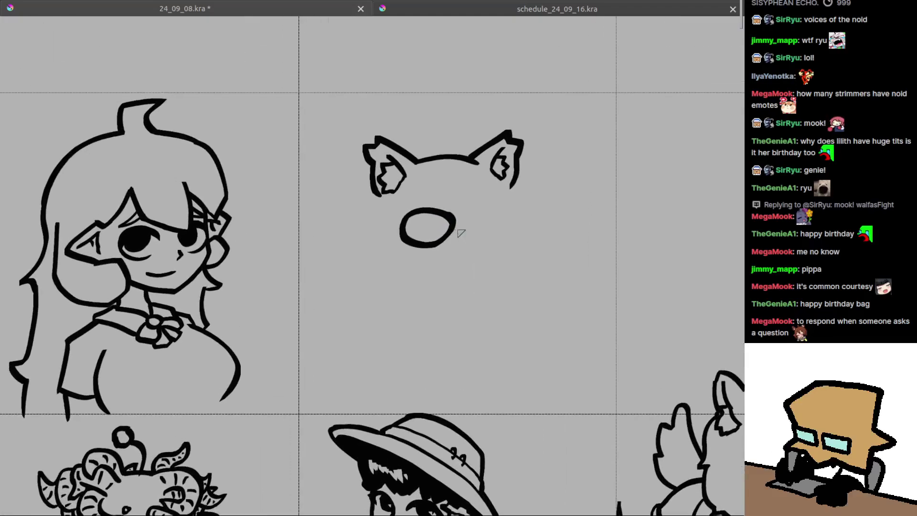
pyautogui.scroll(2, 474, 229)
pyautogui.hotkey('ctrl', 'z')
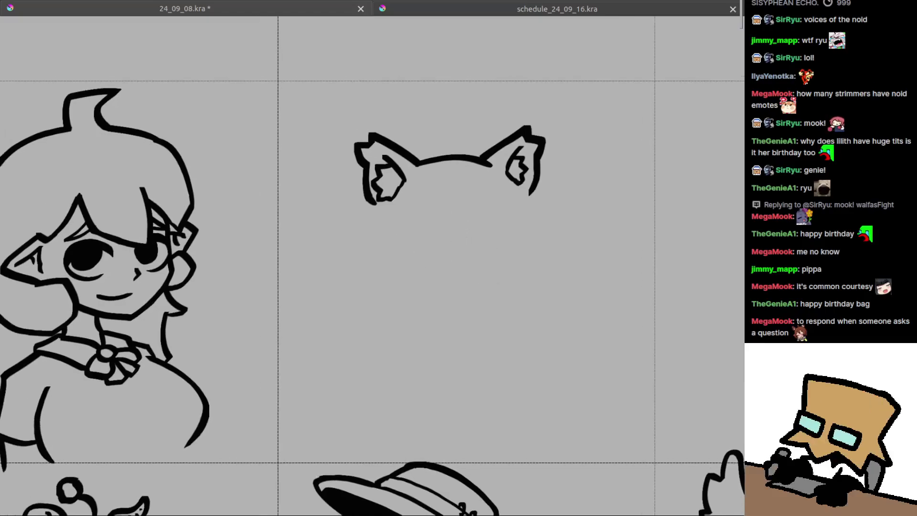
# Draw a thick closed oval below the left ear, redoing the stroke until its outline is even.
pyautogui.moveTo(451, 224); pyautogui.dragTo(416, 220)
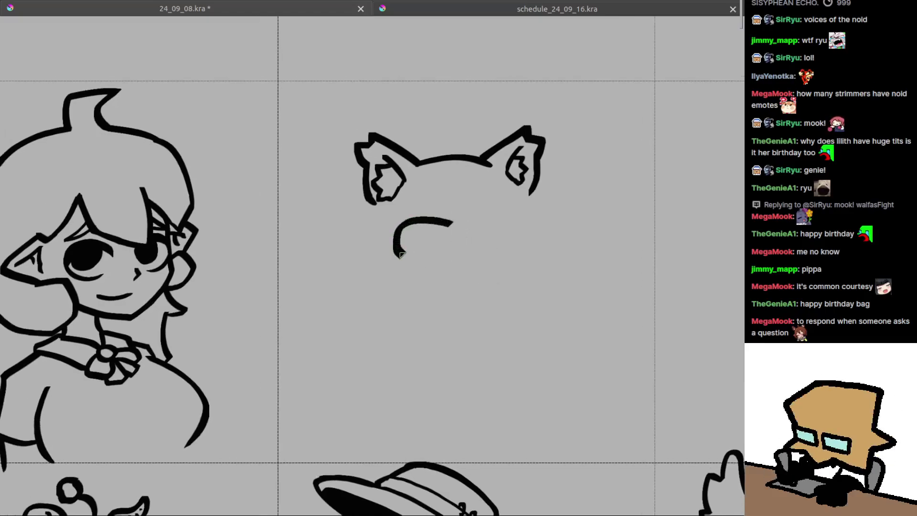
pyautogui.moveTo(400, 254); pyautogui.dragTo(424, 260)
pyautogui.hotkey('ctrl', 'z')
pyautogui.moveTo(449, 221)
pyautogui.mouseDown()
pyautogui.moveTo(410, 216)
pyautogui.moveTo(396, 225)
pyautogui.moveTo(390, 247)
pyautogui.moveTo(425, 264)
pyautogui.mouseUp()
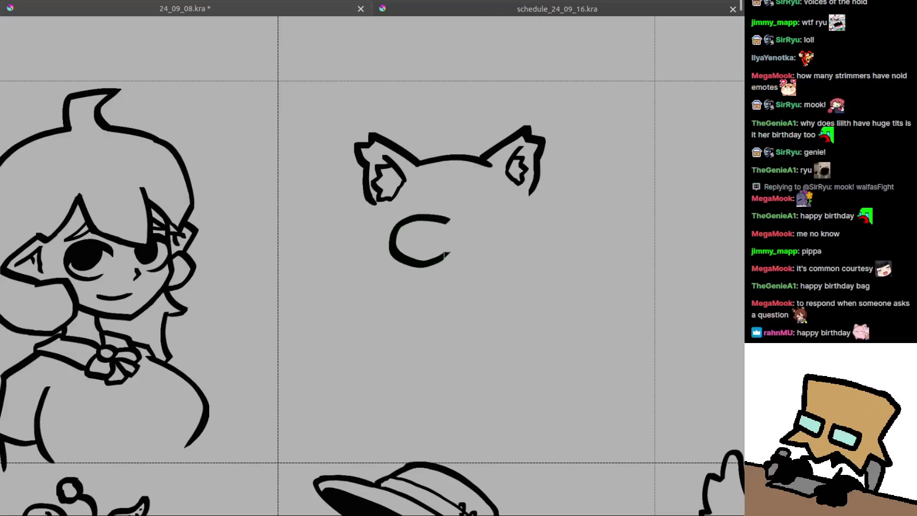
pyautogui.hotkey('ctrl', 'z')
pyautogui.moveTo(449, 222)
pyautogui.mouseDown()
pyautogui.moveTo(424, 215)
pyautogui.moveTo(394, 231)
pyautogui.mouseUp()
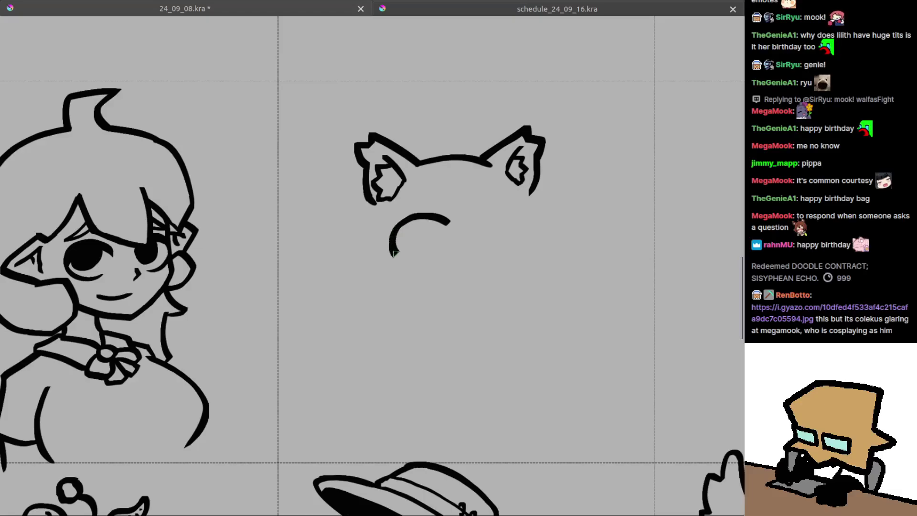
pyautogui.moveTo(415, 259); pyautogui.dragTo(443, 254)
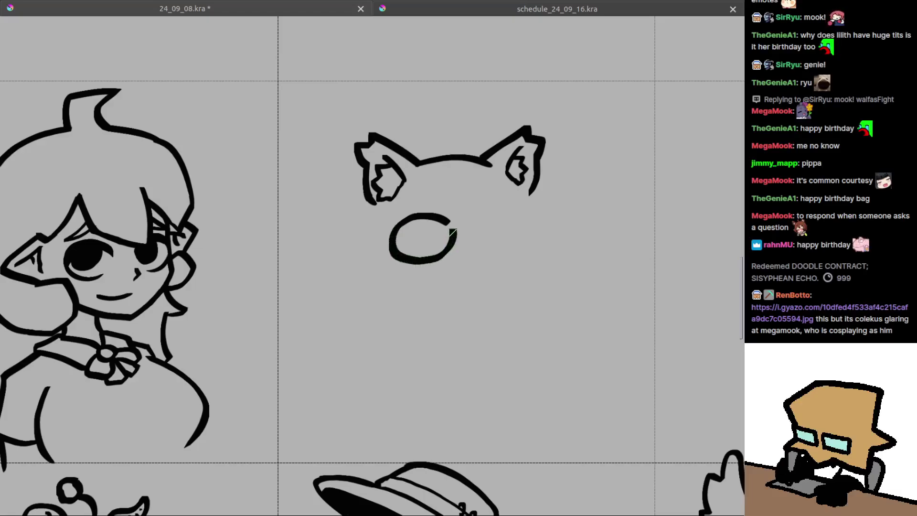
pyautogui.moveTo(454, 242); pyautogui.dragTo(434, 244)
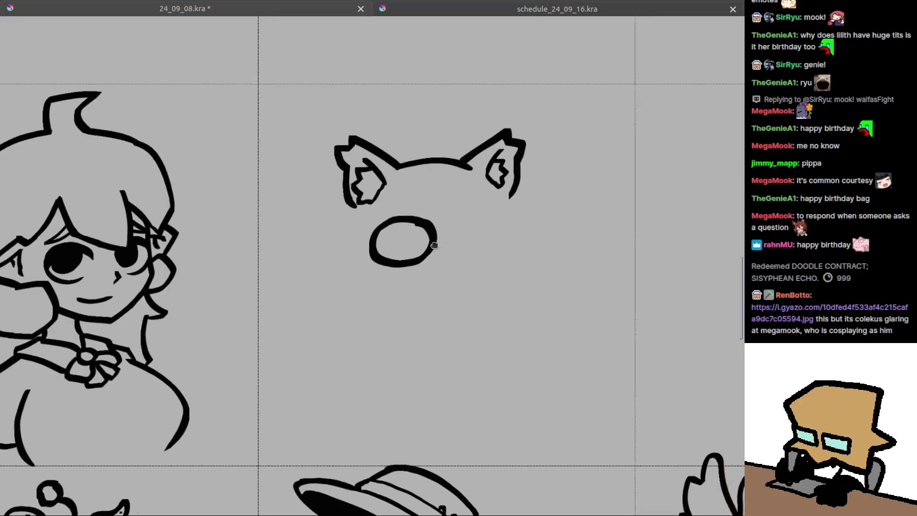
pyautogui.scroll(2, 428, 226)
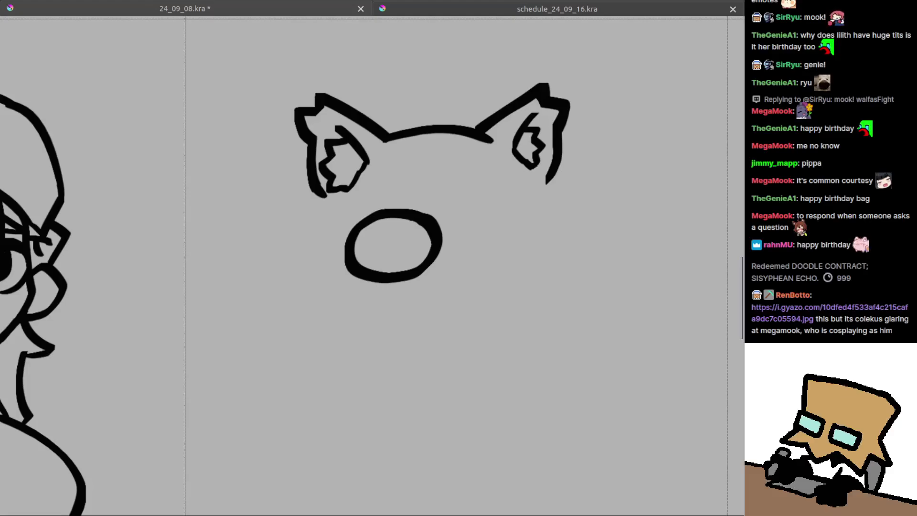
# Examine the reference picture of the two black-haired girls on the sheet, and remove it again.
pyautogui.scroll(-5, 488, 317)
pyautogui.scroll(4, 506, 449)
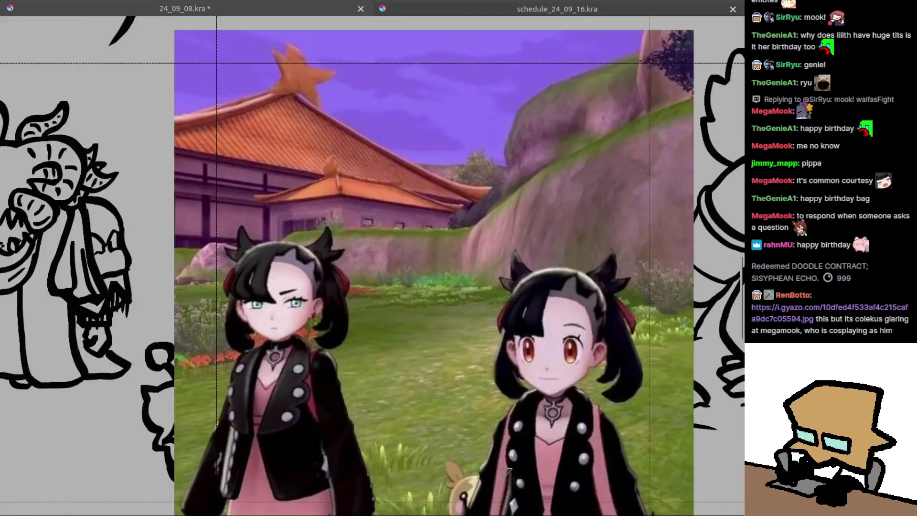
pyautogui.scroll(-1, 540, 392)
pyautogui.moveTo(539, 392); pyautogui.dragTo(497, 269)
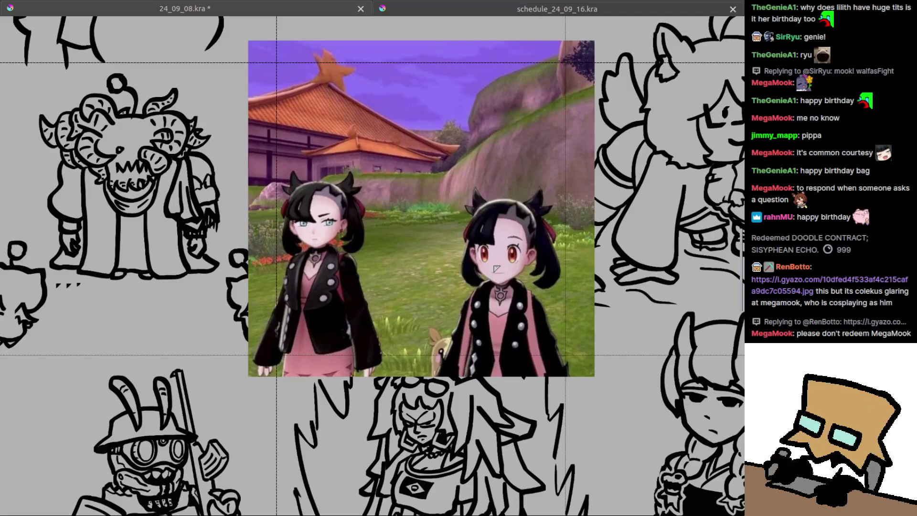
pyautogui.scroll(-4, 483, 290)
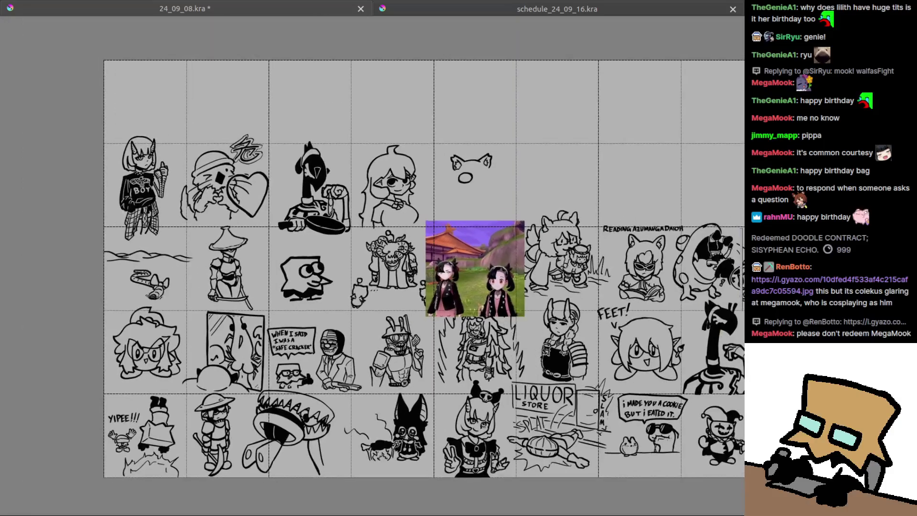
pyautogui.hotkey('ctrl', 'z')
pyautogui.scroll(1, 470, 169)
pyautogui.moveTo(467, 167); pyautogui.dragTo(429, 210)
pyautogui.scroll(4, 441, 198)
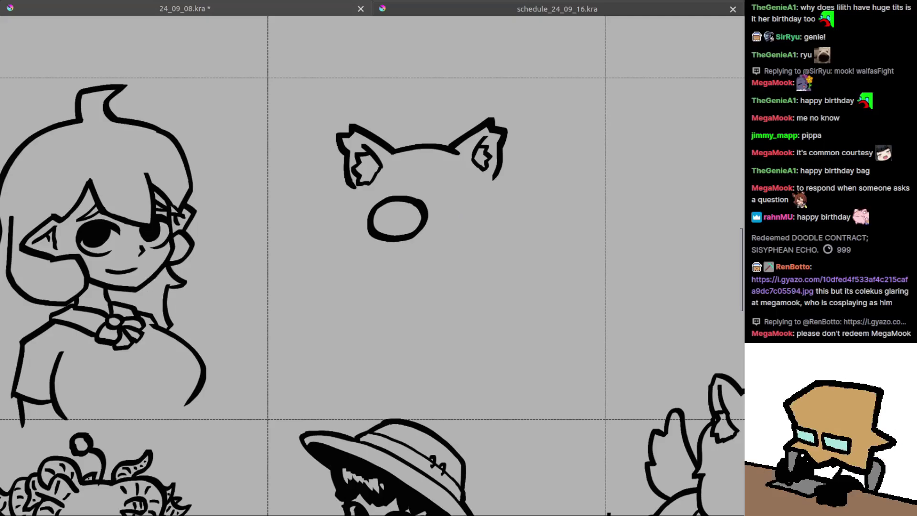
pyautogui.scroll(3, 460, 224)
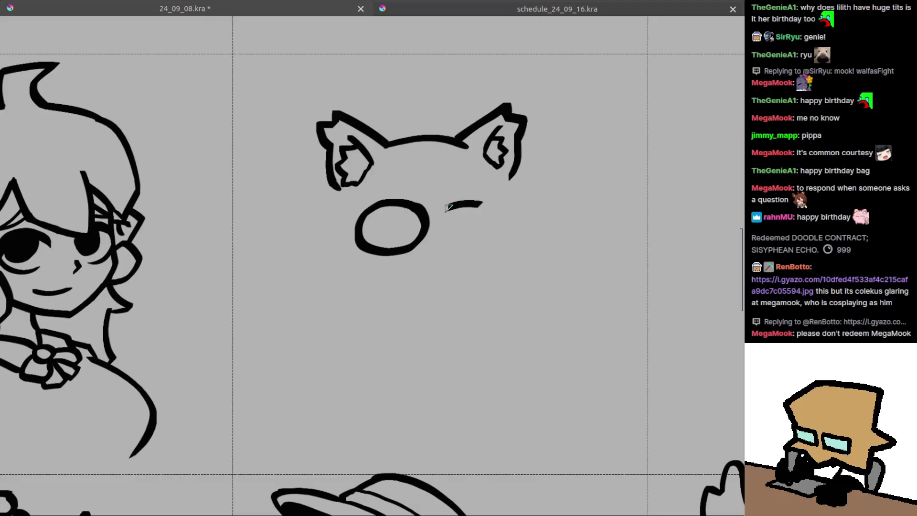
pyautogui.moveTo(435, 243); pyautogui.dragTo(468, 253)
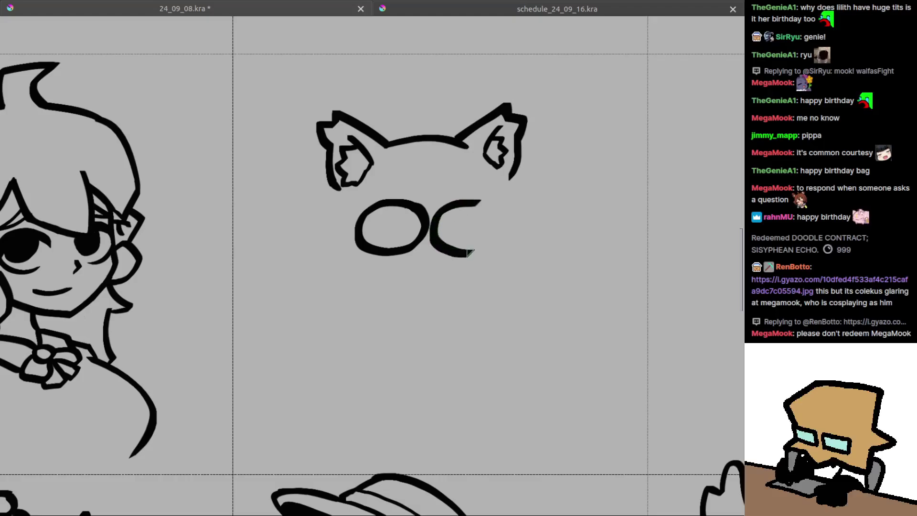
pyautogui.hotkey('ctrl', 'z')
pyautogui.moveTo(472, 204)
pyautogui.mouseDown()
pyautogui.moveTo(438, 209)
pyautogui.moveTo(440, 234)
pyautogui.moveTo(445, 203)
pyautogui.moveTo(435, 248)
pyautogui.mouseUp()
pyautogui.hotkey('ctrl', 'z')
pyautogui.hotkey('ctrl', 'z')
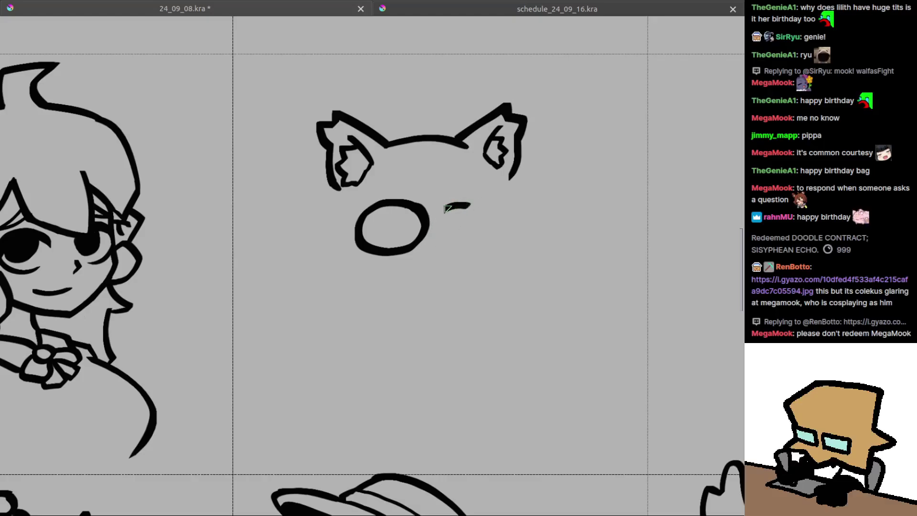
pyautogui.hotkey('ctrl', 'z')
pyautogui.hotkey('ctrl', 'z')
pyautogui.moveTo(470, 207)
pyautogui.mouseDown()
pyautogui.moveTo(435, 221)
pyautogui.moveTo(435, 240)
pyautogui.moveTo(476, 251)
pyautogui.mouseUp()
pyautogui.hotkey('ctrl', 'z')
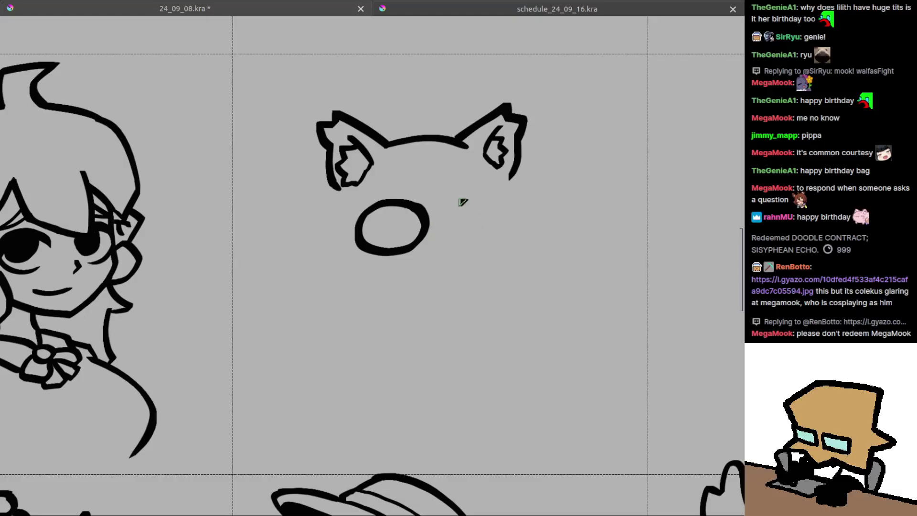
pyautogui.hotkey('ctrl', 'z')
# Draw a second thick closed oval right beside the first one, below the right ear.
pyautogui.moveTo(439, 221)
pyautogui.mouseDown()
pyautogui.moveTo(436, 246)
pyautogui.moveTo(464, 252)
pyautogui.moveTo(481, 240)
pyautogui.mouseUp()
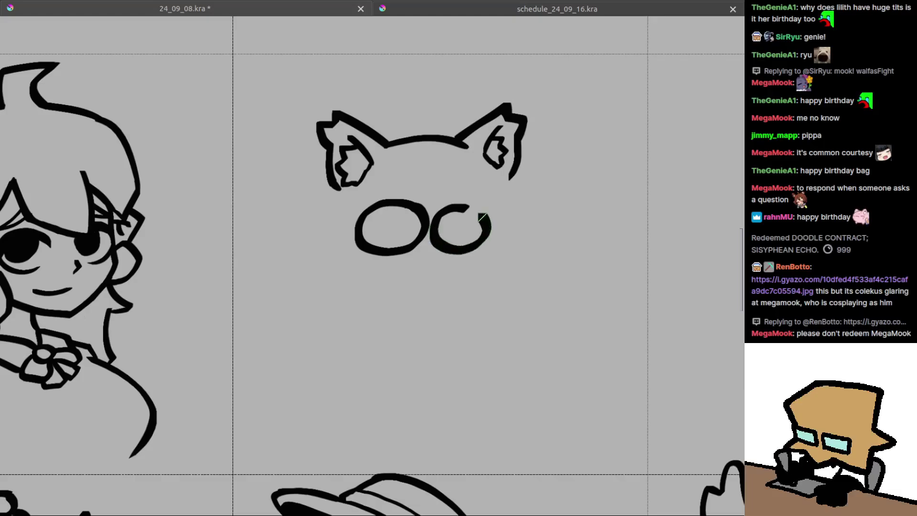
pyautogui.moveTo(463, 209)
pyautogui.mouseDown()
pyautogui.moveTo(438, 198)
pyautogui.moveTo(430, 205)
pyautogui.moveTo(443, 195)
pyautogui.moveTo(423, 220)
pyautogui.moveTo(457, 237)
pyautogui.moveTo(478, 230)
pyautogui.moveTo(486, 200)
pyautogui.moveTo(455, 192)
pyautogui.moveTo(435, 205)
pyautogui.mouseUp()
pyautogui.hotkey('ctrl', 'z')
pyautogui.hotkey('ctrl', 'z')
pyautogui.press('ctrl')
pyautogui.scroll(-3, 449, 213)
pyautogui.scroll(5, 436, 253)
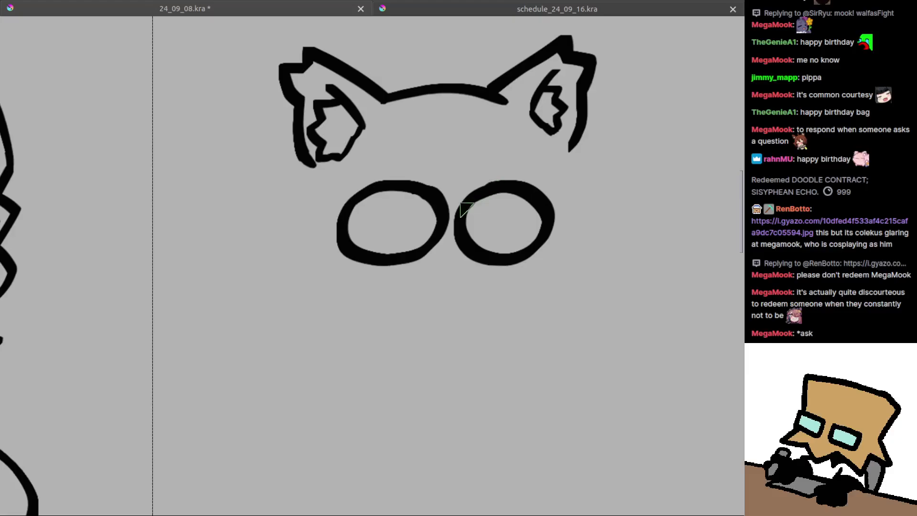
# Draw a slightly curved vertical line inside the left oval, from its upper edge nearly to its lower edge.
pyautogui.scroll(-3, 478, 214)
pyautogui.scroll(1, 478, 214)
pyautogui.moveTo(429, 242); pyautogui.dragTo(440, 246)
pyautogui.scroll(2, 439, 246)
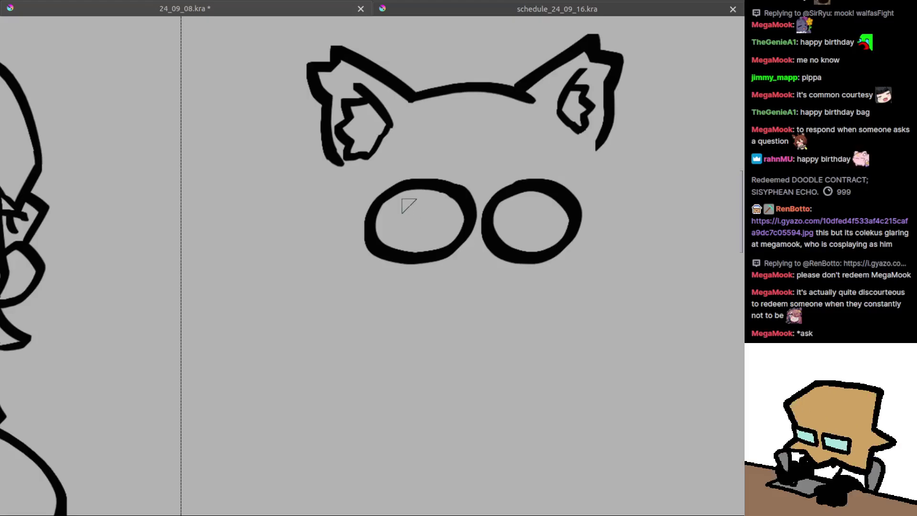
pyautogui.press('ctrl')
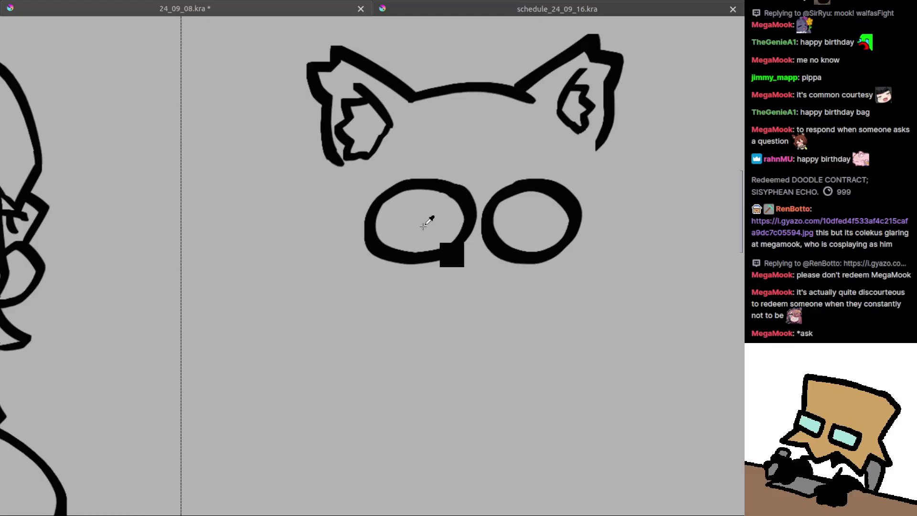
pyautogui.press('ctrl')
pyautogui.moveTo(416, 224); pyautogui.dragTo(423, 233)
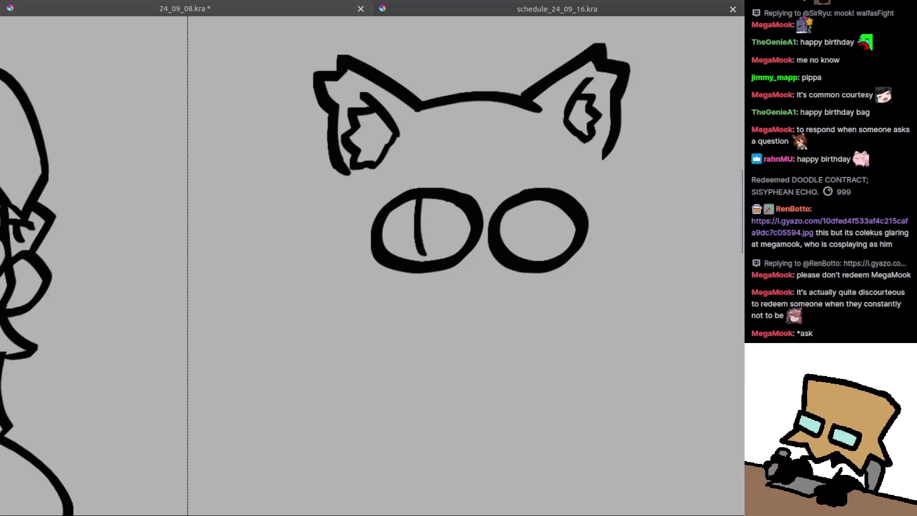
pyautogui.hotkey('ctrl', 'z')
pyautogui.moveTo(420, 198); pyautogui.dragTo(425, 256)
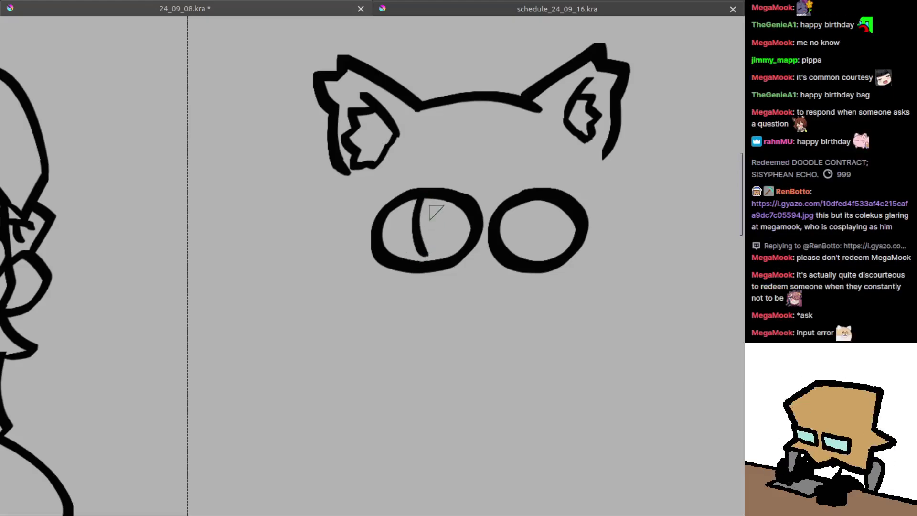
# Try narrow vertical slit pupils inside the oval eyes, each formed by two curved lines meeting at the ends.
pyautogui.hotkey('ctrl', 'z')
pyautogui.moveTo(421, 197); pyautogui.dragTo(429, 261)
pyautogui.hotkey('ctrl', 'z')
pyautogui.moveTo(435, 198); pyautogui.dragTo(423, 265)
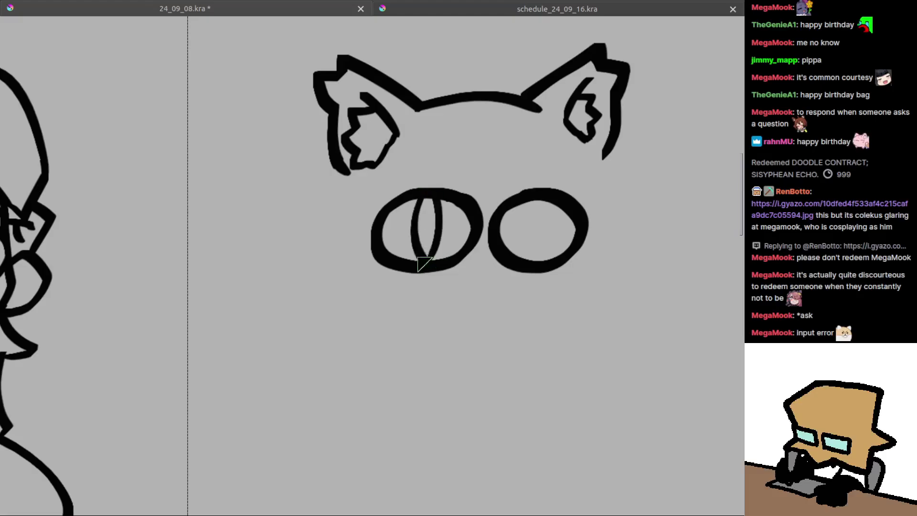
pyautogui.hotkey('ctrl', 'z')
pyautogui.hotkey('ctrl', 'z')
pyautogui.moveTo(433, 195)
pyautogui.mouseDown()
pyautogui.moveTo(424, 261)
pyautogui.moveTo(425, 194)
pyautogui.moveTo(426, 261)
pyautogui.mouseUp()
pyautogui.hotkey('ctrl', 'z')
pyautogui.moveTo(436, 194)
pyautogui.mouseDown()
pyautogui.moveTo(429, 261)
pyautogui.moveTo(403, 243)
pyautogui.mouseUp()
pyautogui.hotkey('ctrl', 'z')
pyautogui.moveTo(471, 203)
pyautogui.mouseDown()
pyautogui.moveTo(474, 259)
pyautogui.moveTo(486, 220)
pyautogui.moveTo(476, 258)
pyautogui.mouseUp()
pyautogui.hotkey('ctrl', 'z')
pyautogui.hotkey('ctrl', 'z')
pyautogui.hotkey('ctrl', 'z')
pyautogui.hotkey('ctrl', 'z')
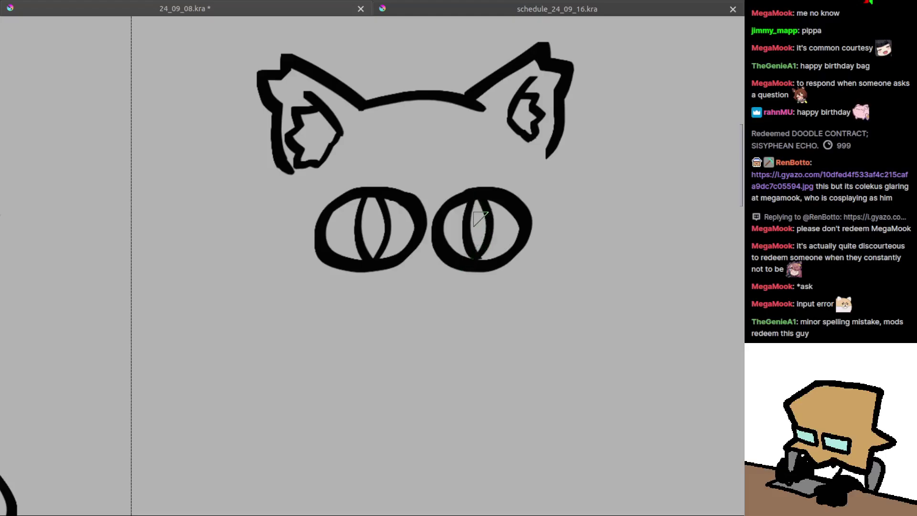
# Redraw the right eye's narrow slit pupil and fill both pupils with black.
pyautogui.hotkey('ctrl', 'z')
pyautogui.hotkey('ctrl', 'z')
pyautogui.moveTo(470, 200); pyautogui.dragTo(475, 256)
pyautogui.hotkey('ctrl', 'z')
pyautogui.moveTo(480, 199)
pyautogui.mouseDown()
pyautogui.moveTo(488, 243)
pyautogui.moveTo(476, 258)
pyautogui.moveTo(500, 348)
pyautogui.mouseUp()
pyautogui.click(378, 228)
pyautogui.click(478, 231)
pyautogui.moveTo(470, 253)
pyautogui.mouseDown()
pyautogui.moveTo(449, 194)
pyautogui.moveTo(440, 245)
pyautogui.mouseUp()
pyautogui.scroll(3, 449, 244)
pyautogui.scroll(-5, 434, 258)
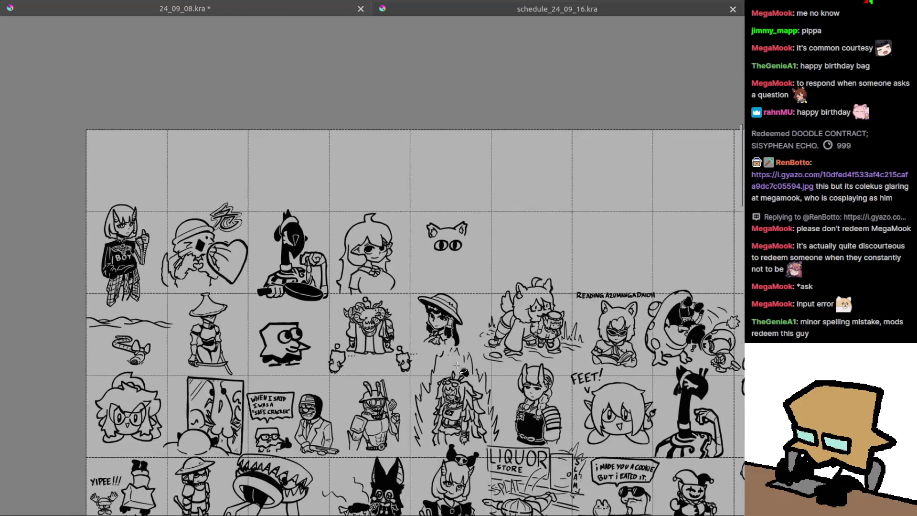
# Undo the narrow pupils and draw a wider, tapering slit pupil in the left eye, filled with black.
pyautogui.scroll(4, 448, 244)
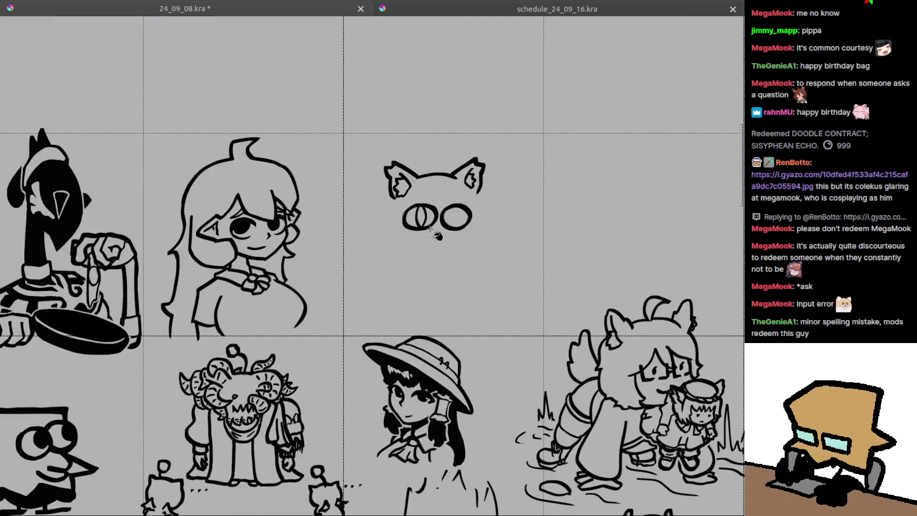
pyautogui.scroll(2, 421, 217)
pyautogui.scroll(2, 401, 200)
pyautogui.moveTo(401, 191); pyautogui.dragTo(415, 224)
pyautogui.hotkey('ctrl', 'z')
pyautogui.moveTo(402, 188); pyautogui.dragTo(411, 234)
pyautogui.hotkey('ctrl', 'z')
pyautogui.moveTo(403, 188); pyautogui.dragTo(414, 240)
pyautogui.hotkey('ctrl', 'z')
pyautogui.moveTo(431, 190)
pyautogui.mouseDown()
pyautogui.moveTo(413, 232)
pyautogui.moveTo(419, 243)
pyautogui.mouseUp()
pyautogui.hotkey('ctrl', 'z')
pyautogui.moveTo(432, 191); pyautogui.dragTo(418, 242)
pyautogui.click(417, 212)
# Draw a matching wide slit pupil in the right eye and fill it with black.
pyautogui.press('b')
pyautogui.moveTo(482, 227); pyautogui.dragTo(427, 233)
pyautogui.moveTo(449, 199)
pyautogui.mouseDown()
pyautogui.moveTo(445, 227)
pyautogui.moveTo(458, 235)
pyautogui.moveTo(451, 224)
pyautogui.moveTo(459, 225)
pyautogui.moveTo(458, 245)
pyautogui.mouseUp()
pyautogui.hotkey('ctrl', 'z')
pyautogui.hotkey('ctrl', 'z')
pyautogui.hotkey('ctrl', 'z')
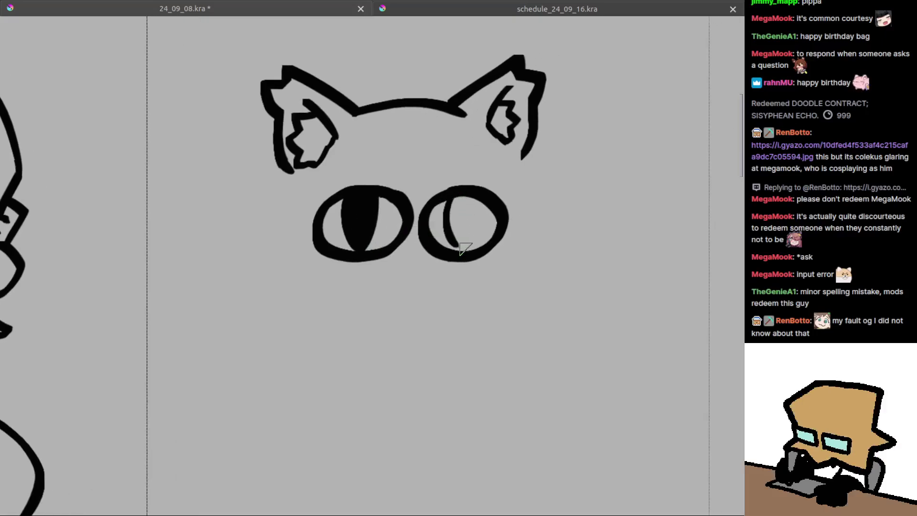
pyautogui.hotkey('ctrl', 'z')
pyautogui.hotkey('ctrl', 'z')
pyautogui.moveTo(469, 195)
pyautogui.mouseDown()
pyautogui.moveTo(448, 239)
pyautogui.moveTo(454, 231)
pyautogui.moveTo(462, 241)
pyautogui.moveTo(468, 220)
pyautogui.moveTo(457, 235)
pyautogui.moveTo(453, 221)
pyautogui.moveTo(465, 218)
pyautogui.moveTo(456, 242)
pyautogui.moveTo(459, 199)
pyautogui.moveTo(444, 246)
pyautogui.moveTo(458, 239)
pyautogui.moveTo(454, 230)
pyautogui.moveTo(455, 268)
pyautogui.moveTo(442, 233)
pyautogui.mouseUp()
pyautogui.hotkey('ctrl', 'z')
pyautogui.hotkey('ctrl', 'z')
pyautogui.hotkey('ctrl', 'z')
pyautogui.hotkey('ctrl', 'z')
pyautogui.hotkey('ctrl', 'z')
# Draw a small wavy cat mouth centred below the eyes, redoing wider versions until it is short.
pyautogui.scroll(4, 415, 287)
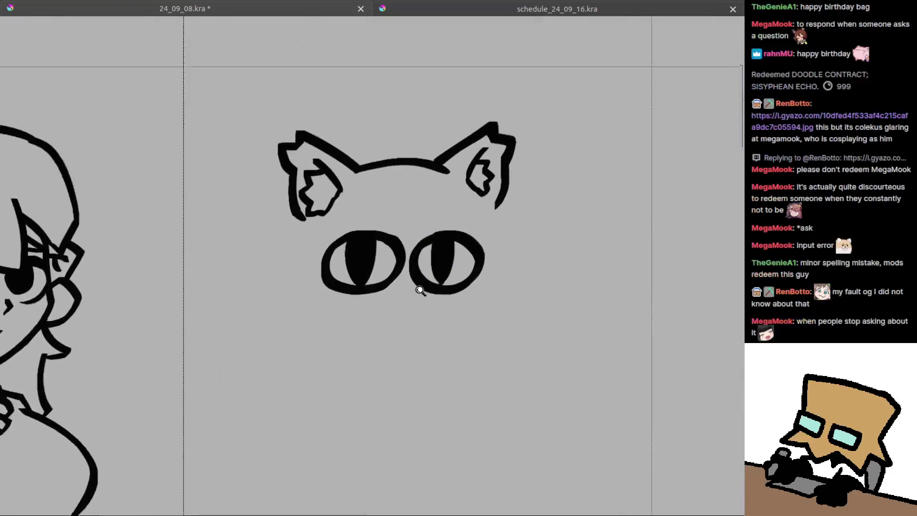
pyautogui.moveTo(404, 264)
pyautogui.mouseDown()
pyautogui.moveTo(428, 275)
pyautogui.moveTo(476, 266)
pyautogui.moveTo(456, 271)
pyautogui.mouseUp()
pyautogui.hotkey('ctrl', 'z')
pyautogui.hotkey('ctrl', 'z')
pyautogui.hotkey('ctrl', 'z')
pyautogui.moveTo(405, 259)
pyautogui.mouseDown()
pyautogui.moveTo(432, 276)
pyautogui.moveTo(476, 269)
pyautogui.mouseUp()
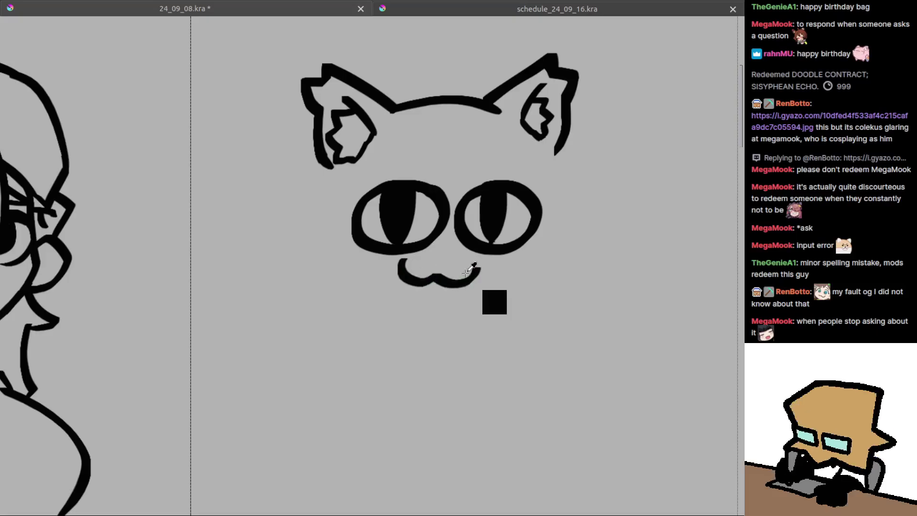
pyautogui.scroll(1, 450, 268)
pyautogui.scroll(1, 425, 274)
pyautogui.moveTo(420, 282); pyautogui.dragTo(477, 265)
pyautogui.hotkey('ctrl', 'z')
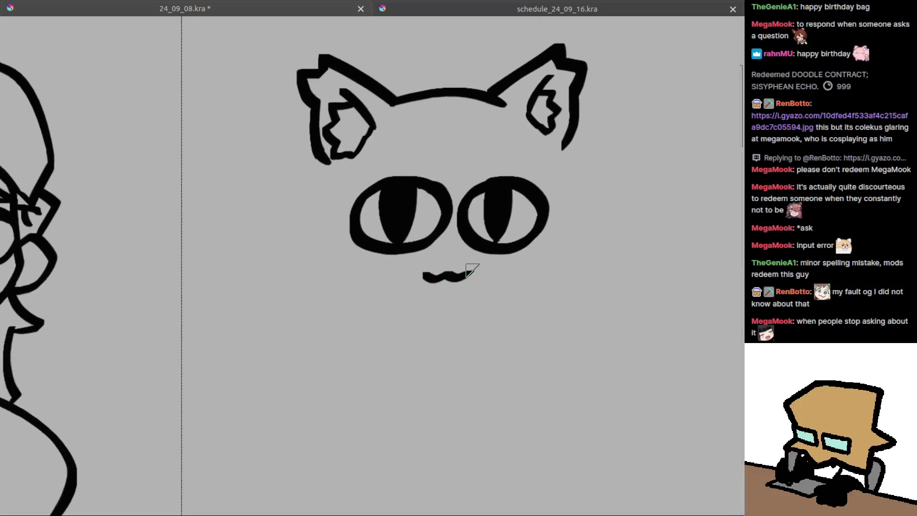
pyautogui.scroll(-2, 456, 307)
pyautogui.scroll(1, 453, 296)
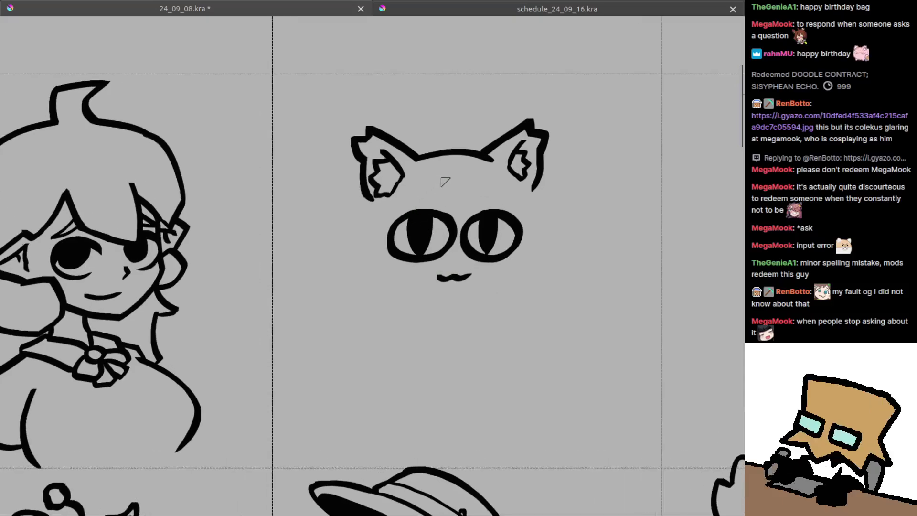
# Select the eyes and mouth, shift them slightly to the right, and clear the selection.
pyautogui.moveTo(376, 196); pyautogui.dragTo(540, 295)
pyautogui.press('t')
pyautogui.moveTo(501, 255); pyautogui.dragTo(509, 260)
pyautogui.hotkey('ctrl', 'shift', 'a')
# Draw the fringe parting as an inverted V peaking between the ears and ending on top of both eyes.
pyautogui.press('b')
pyautogui.moveTo(394, 219)
pyautogui.mouseDown()
pyautogui.moveTo(463, 190)
pyautogui.moveTo(490, 212)
pyautogui.mouseUp()
pyautogui.hotkey('ctrl', 'z')
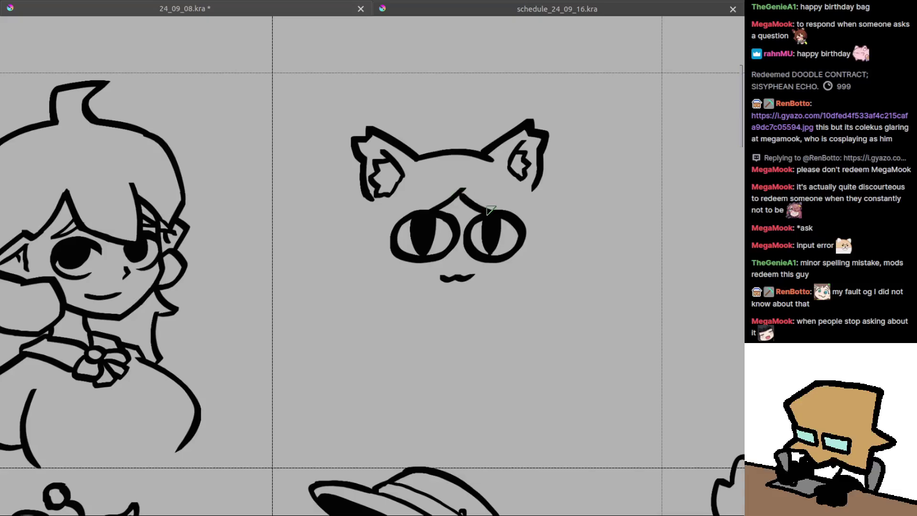
pyautogui.moveTo(415, 228); pyautogui.dragTo(444, 246)
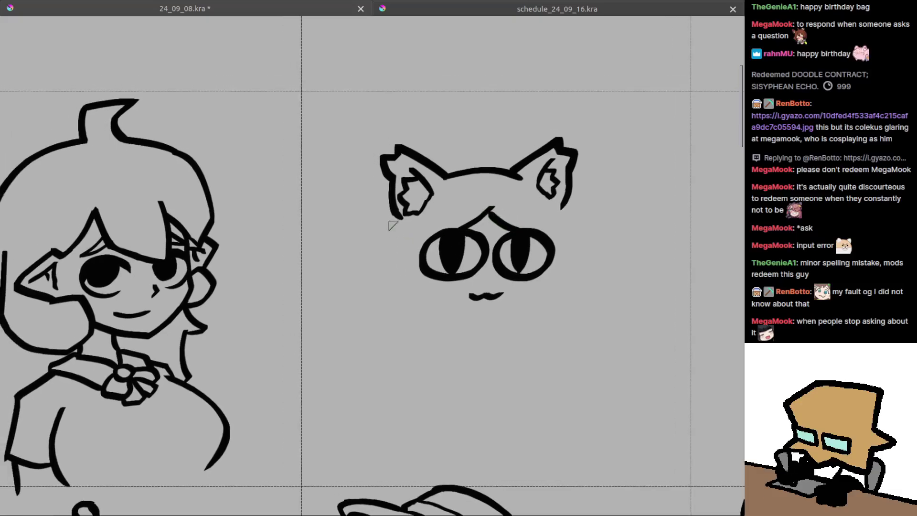
# Draw the left side lock as an outward curve below the ear, ending in a jagged tip beside the left eye.
pyautogui.hotkey('ctrl', 'z')
pyautogui.moveTo(386, 229); pyautogui.dragTo(408, 313)
pyautogui.hotkey('ctrl', 'z')
pyautogui.moveTo(386, 239)
pyautogui.mouseDown()
pyautogui.moveTo(407, 313)
pyautogui.moveTo(441, 296)
pyautogui.moveTo(428, 293)
pyautogui.moveTo(494, 305)
pyautogui.moveTo(457, 272)
pyautogui.mouseUp()
pyautogui.hotkey('ctrl', 'z')
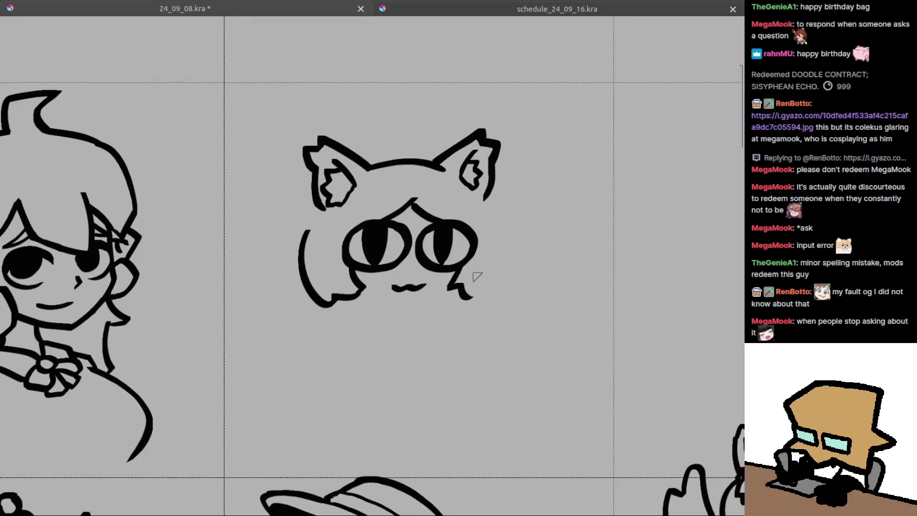
# Draw the matching right side lock with a jagged lower edge, mirroring the canvas for the outer curve.
pyautogui.moveTo(495, 214); pyautogui.dragTo(500, 299)
pyautogui.hotkey('ctrl', 'z')
pyautogui.press('m')
pyautogui.moveTo(241, 247); pyautogui.dragTo(348, 248)
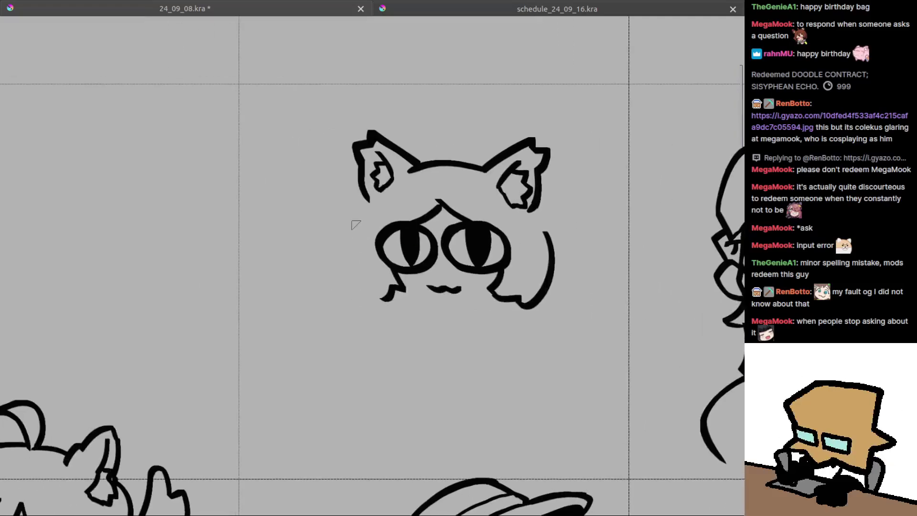
pyautogui.moveTo(350, 228)
pyautogui.mouseDown()
pyautogui.moveTo(359, 301)
pyautogui.moveTo(393, 297)
pyautogui.moveTo(403, 348)
pyautogui.moveTo(409, 270)
pyautogui.mouseUp()
pyautogui.press('m')
pyautogui.moveTo(344, 258); pyautogui.dragTo(444, 268)
# Join the upper ends of both side locks to the bases of the ears and clean up the joins.
pyautogui.moveTo(446, 303); pyautogui.dragTo(433, 245)
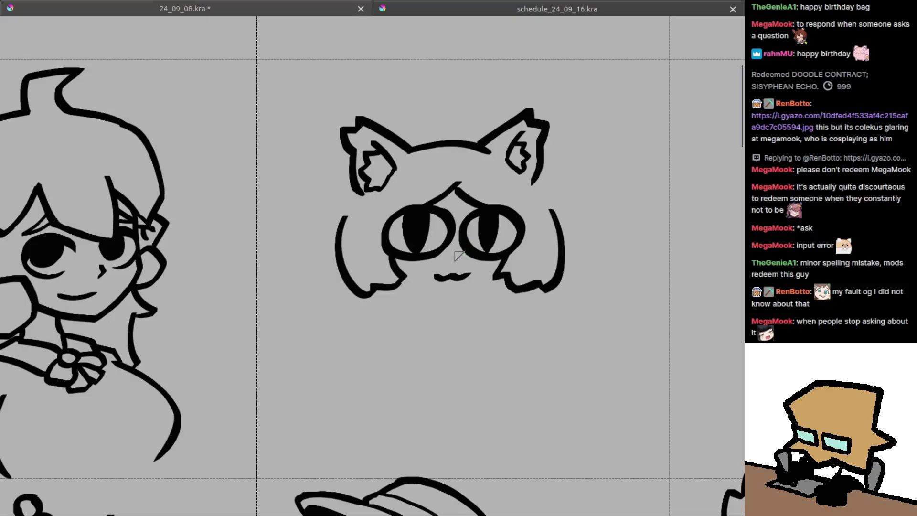
pyautogui.moveTo(424, 202); pyautogui.dragTo(425, 224)
pyautogui.moveTo(481, 182); pyautogui.dragTo(472, 184)
pyautogui.keyDown('ctrl'); pyautogui.click(468, 189); pyautogui.keyUp('ctrl')
pyautogui.moveTo(425, 250); pyautogui.dragTo(431, 245)
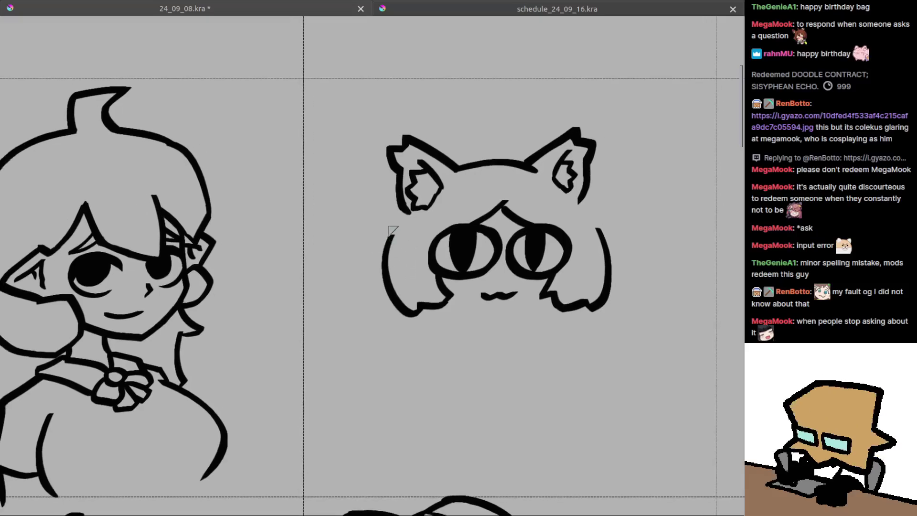
pyautogui.hotkey('ctrl', 'z')
pyautogui.moveTo(408, 213); pyautogui.dragTo(391, 236)
pyautogui.hotkey('ctrl', 'z')
pyautogui.moveTo(594, 206)
pyautogui.mouseDown()
pyautogui.moveTo(530, 205)
pyautogui.moveTo(536, 232)
pyautogui.mouseUp()
pyautogui.hotkey('ctrl', 'z')
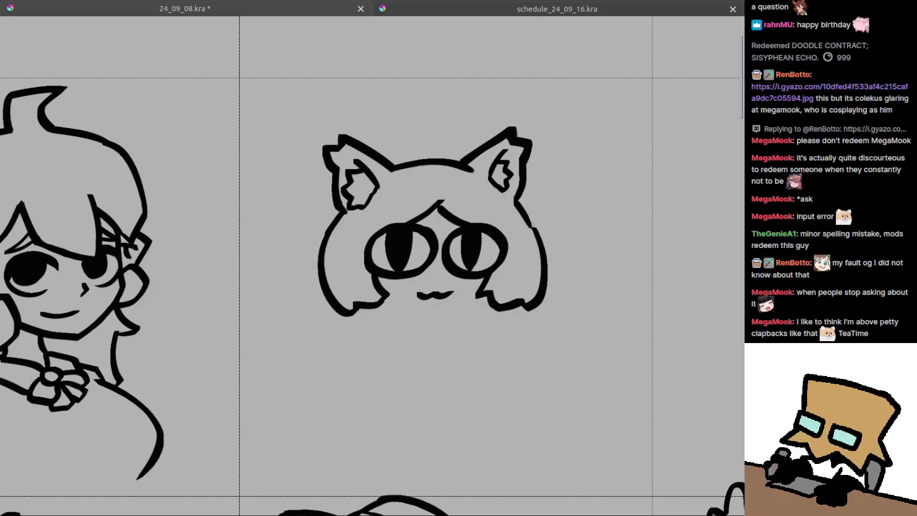
pyautogui.keyDown('ctrl'); pyautogui.click(507, 238); pyautogui.keyUp('ctrl')
pyautogui.moveTo(506, 238); pyautogui.dragTo(430, 203)
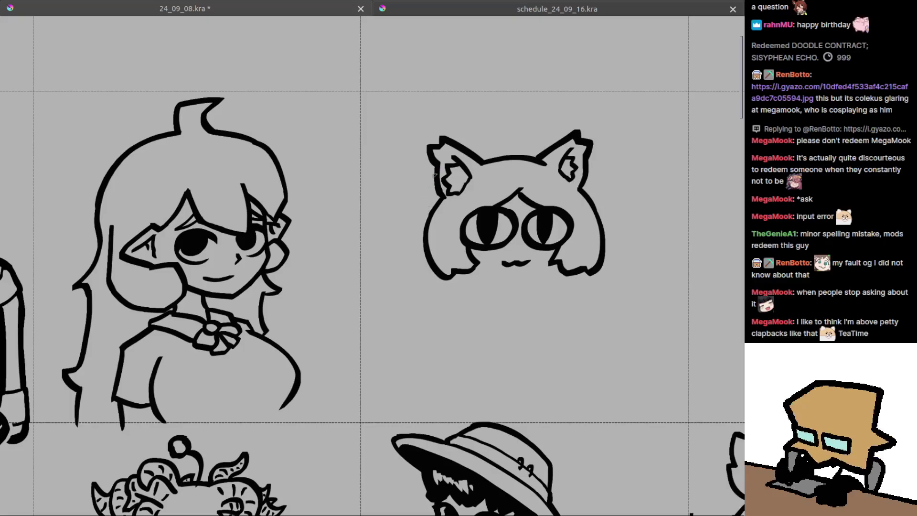
# Draw the long outer outline of a twin tail from each ear down past the side locks.
pyautogui.moveTo(435, 180)
pyautogui.mouseDown()
pyautogui.moveTo(410, 207)
pyautogui.moveTo(405, 303)
pyautogui.mouseUp()
pyautogui.hotkey('ctrl', 'z')
pyautogui.moveTo(434, 178)
pyautogui.mouseDown()
pyautogui.moveTo(407, 224)
pyautogui.moveTo(404, 333)
pyautogui.mouseUp()
pyautogui.hscroll(3, 521, 199)
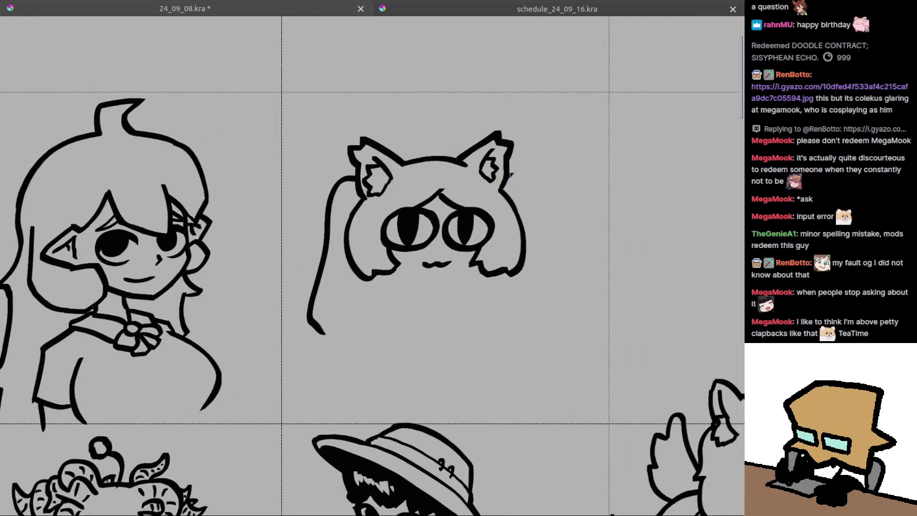
pyautogui.moveTo(531, 192); pyautogui.dragTo(549, 316)
pyautogui.scroll(-1, 497, 327)
# Try a shallow curved jaw line below the mouth, drawn on a rotated canvas between the two side locks.
pyautogui.moveTo(407, 250)
pyautogui.mouseDown()
pyautogui.moveTo(483, 251)
pyautogui.moveTo(420, 144)
pyautogui.moveTo(325, 248)
pyautogui.moveTo(476, 182)
pyautogui.mouseUp()
pyautogui.hotkey('ctrl', 'z')
pyautogui.moveTo(413, 230)
pyautogui.mouseDown()
pyautogui.moveTo(456, 187)
pyautogui.moveTo(432, 171)
pyautogui.moveTo(488, 198)
pyautogui.mouseUp()
pyautogui.hotkey('ctrl', 'z')
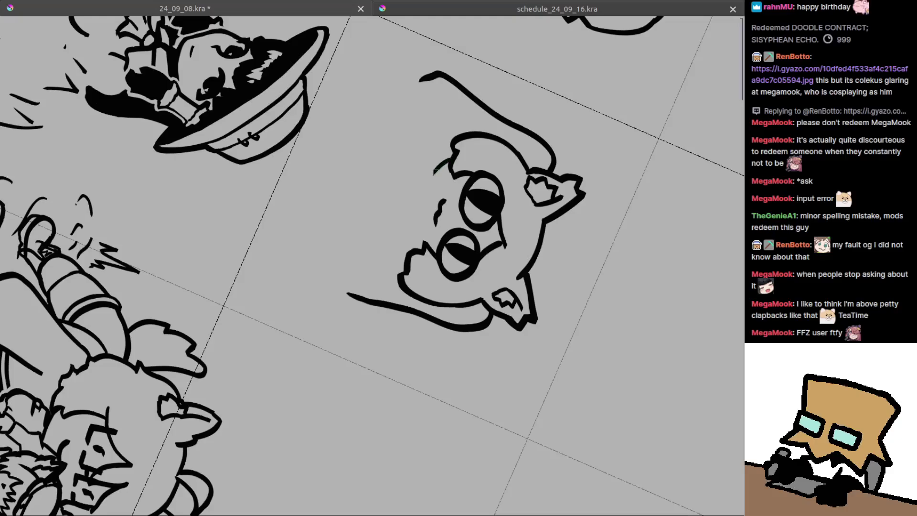
pyautogui.moveTo(450, 161); pyautogui.dragTo(420, 244)
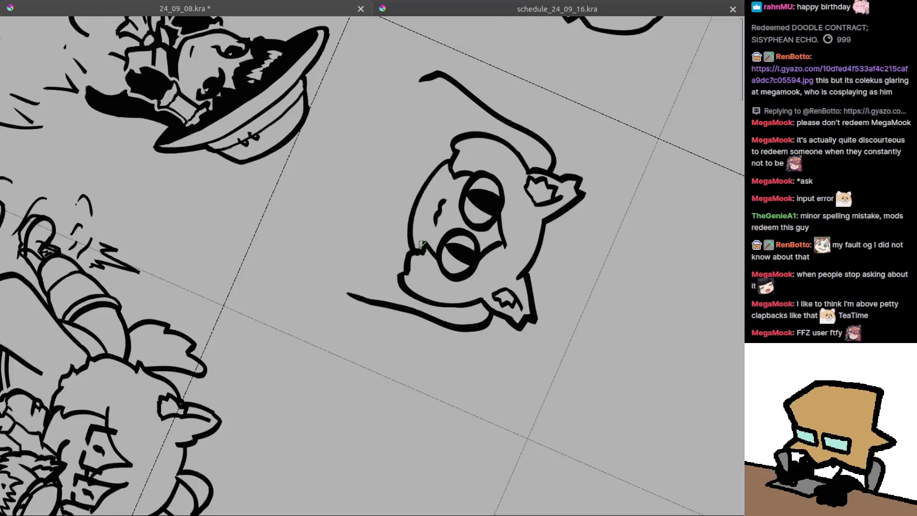
pyautogui.hotkey('ctrl', 'z')
pyautogui.moveTo(451, 158)
pyautogui.mouseDown()
pyautogui.moveTo(415, 217)
pyautogui.moveTo(422, 246)
pyautogui.mouseUp()
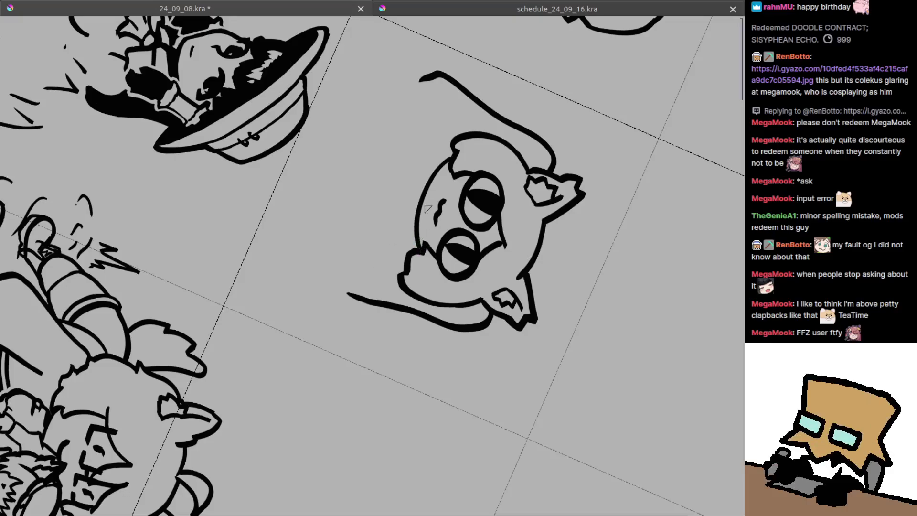
pyautogui.scroll(2, 434, 211)
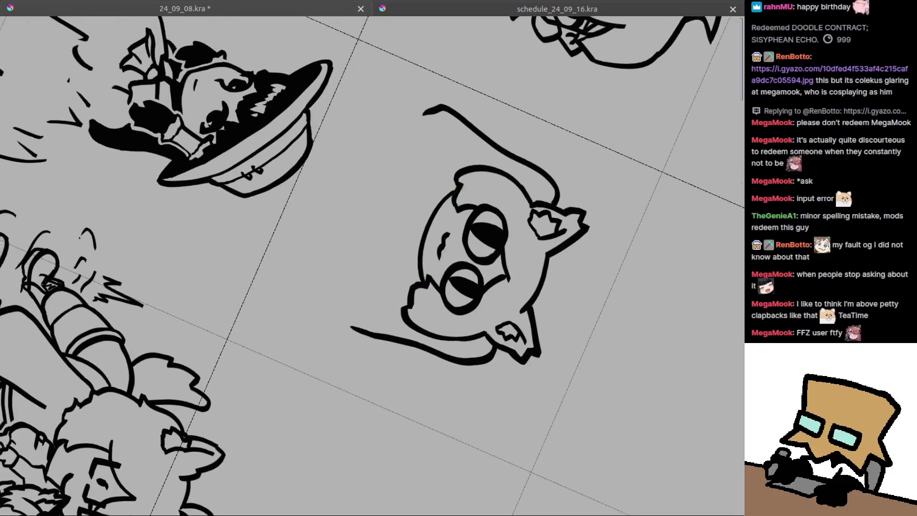
# Undo the shallow jaw line and try a rounder one at a different canvas angle.
pyautogui.scroll(-4, 461, 195)
pyautogui.press('5')
pyautogui.moveTo(301, 239)
pyautogui.mouseDown()
pyautogui.moveTo(363, 283)
pyautogui.moveTo(423, 304)
pyautogui.moveTo(468, 233)
pyautogui.mouseUp()
pyautogui.hotkey('ctrl', 'z')
pyautogui.moveTo(511, 257)
pyautogui.mouseDown()
pyautogui.moveTo(444, 288)
pyautogui.moveTo(463, 248)
pyautogui.mouseUp()
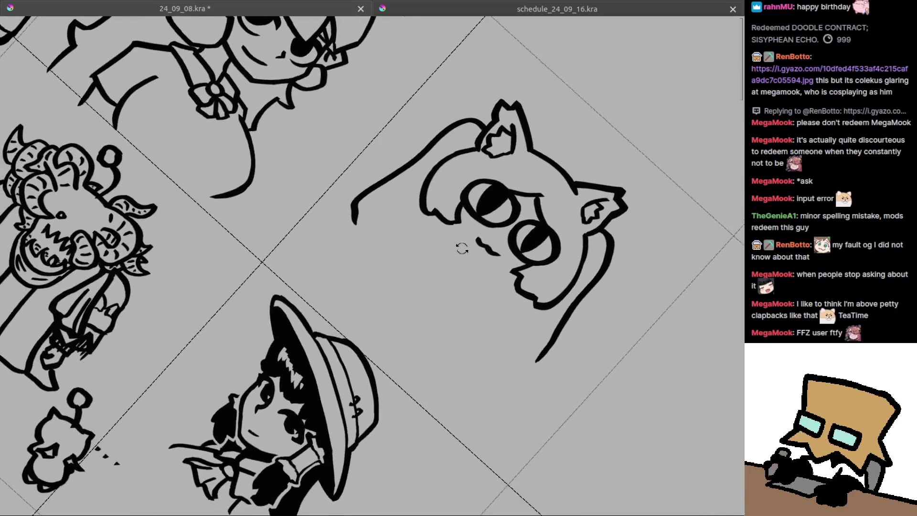
pyautogui.moveTo(450, 200); pyautogui.dragTo(437, 264)
pyautogui.press('4')
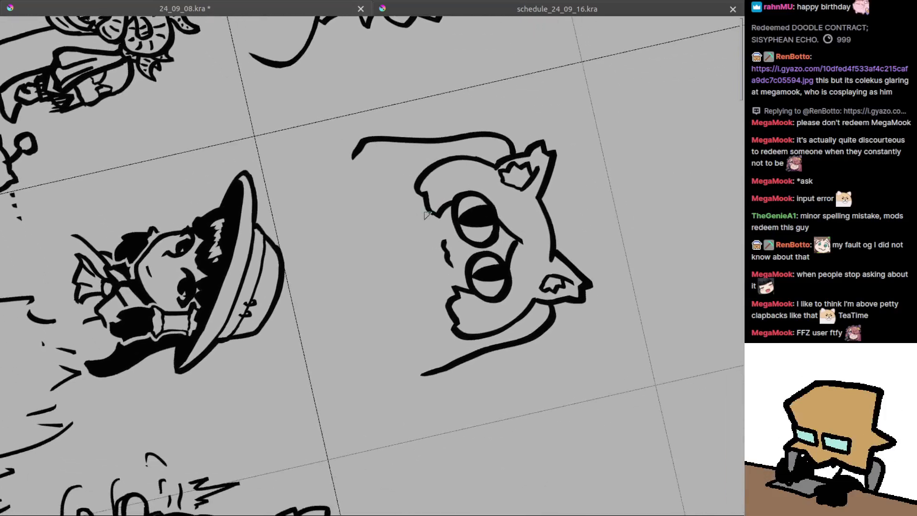
pyautogui.moveTo(424, 226)
pyautogui.mouseDown()
pyautogui.moveTo(432, 276)
pyautogui.moveTo(444, 288)
pyautogui.mouseUp()
pyautogui.hotkey('ctrl', 'z')
pyautogui.moveTo(427, 216); pyautogui.dragTo(439, 280)
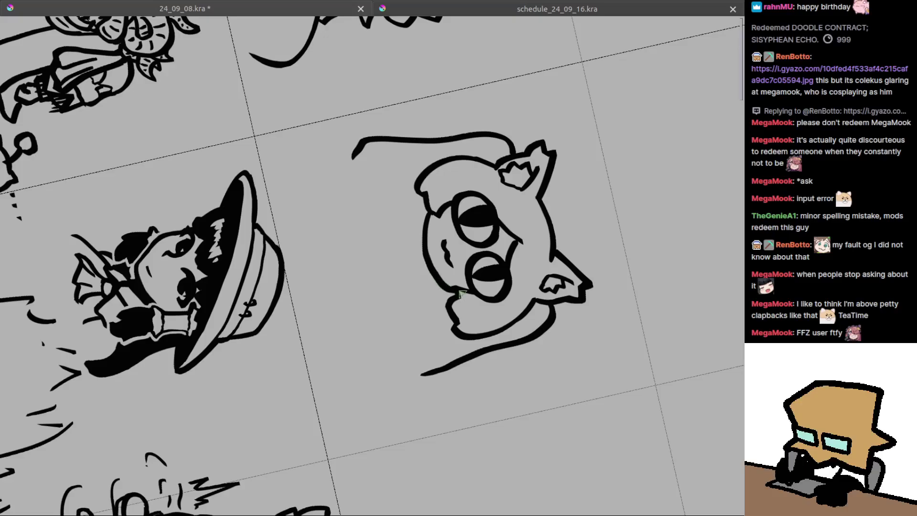
# Redraw the jaw as one smooth, wide curve below the mouth joining the inner tips of both side locks.
pyautogui.press('5')
pyautogui.moveTo(478, 228); pyautogui.dragTo(491, 208)
pyautogui.keyDown('ctrl'); pyautogui.click(410, 248); pyautogui.keyUp('ctrl')
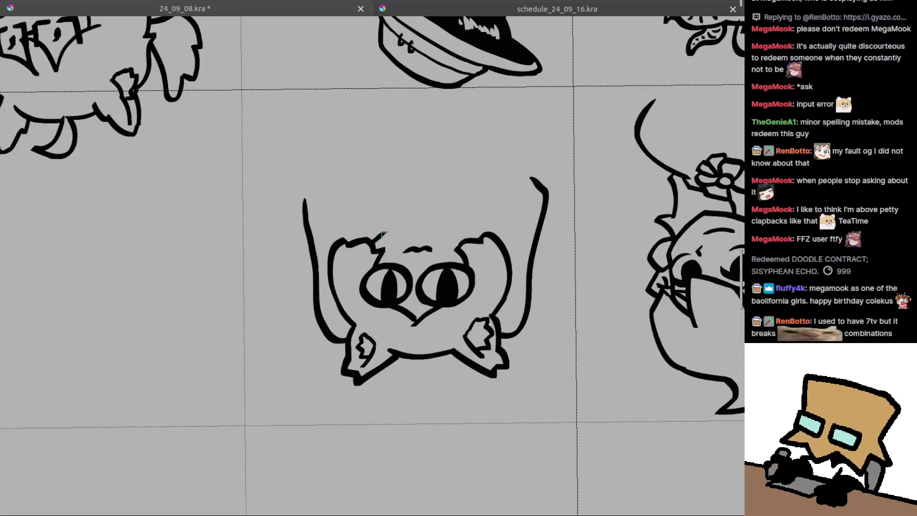
pyautogui.hotkey('ctrl', 'z')
pyautogui.moveTo(373, 239); pyautogui.dragTo(392, 229)
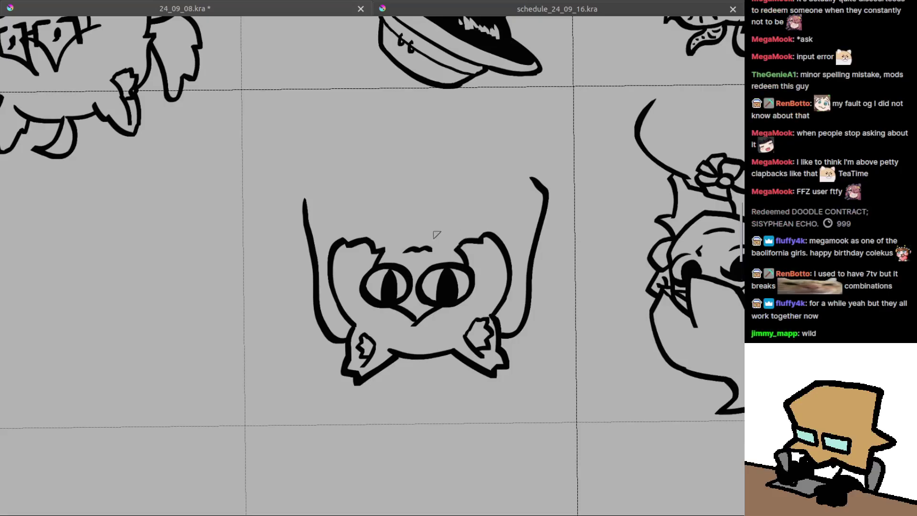
pyautogui.moveTo(397, 253); pyautogui.dragTo(425, 190)
pyautogui.moveTo(419, 230)
pyautogui.mouseDown()
pyautogui.moveTo(419, 184)
pyautogui.moveTo(450, 197)
pyautogui.moveTo(463, 190)
pyautogui.moveTo(382, 239)
pyautogui.moveTo(372, 268)
pyautogui.moveTo(372, 359)
pyautogui.mouseUp()
pyautogui.moveTo(420, 305)
pyautogui.mouseDown()
pyautogui.moveTo(456, 239)
pyautogui.moveTo(382, 191)
pyautogui.moveTo(500, 262)
pyautogui.moveTo(500, 210)
pyautogui.mouseUp()
pyautogui.scroll(3, 431, 250)
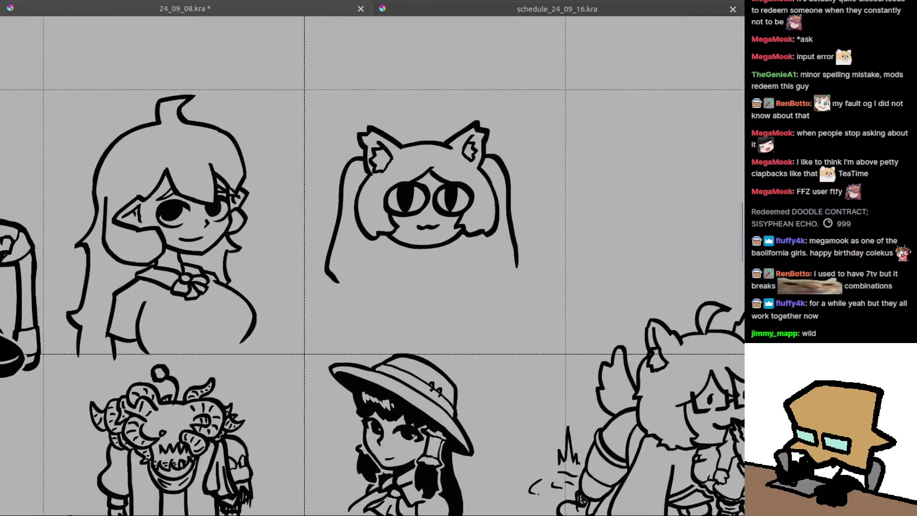
# Select both eyes with a rectangle, move them slightly down and to the left, and clear the selection.
pyautogui.press('t')
pyautogui.moveTo(425, 222)
pyautogui.mouseDown()
pyautogui.moveTo(449, 238)
pyautogui.moveTo(437, 235)
pyautogui.mouseUp()
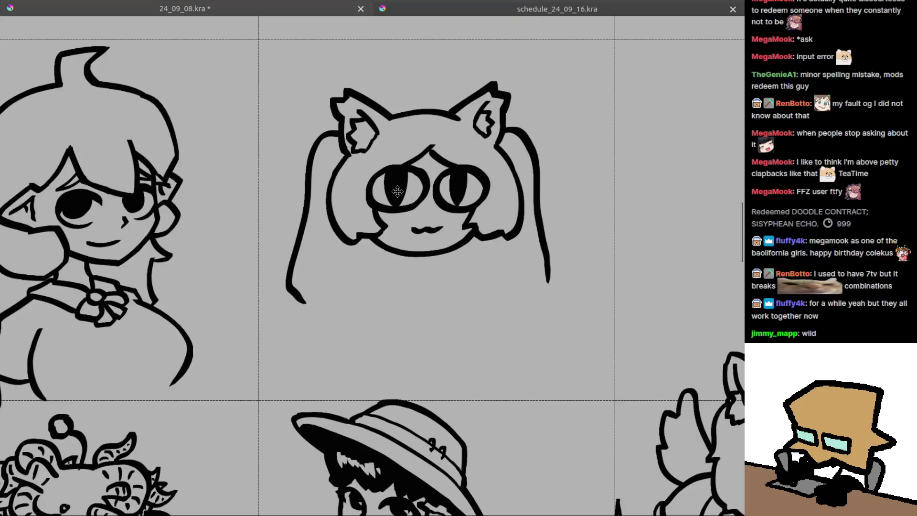
pyautogui.hotkey('ctrl', 'r')
pyautogui.moveTo(360, 159); pyautogui.dragTo(461, 201)
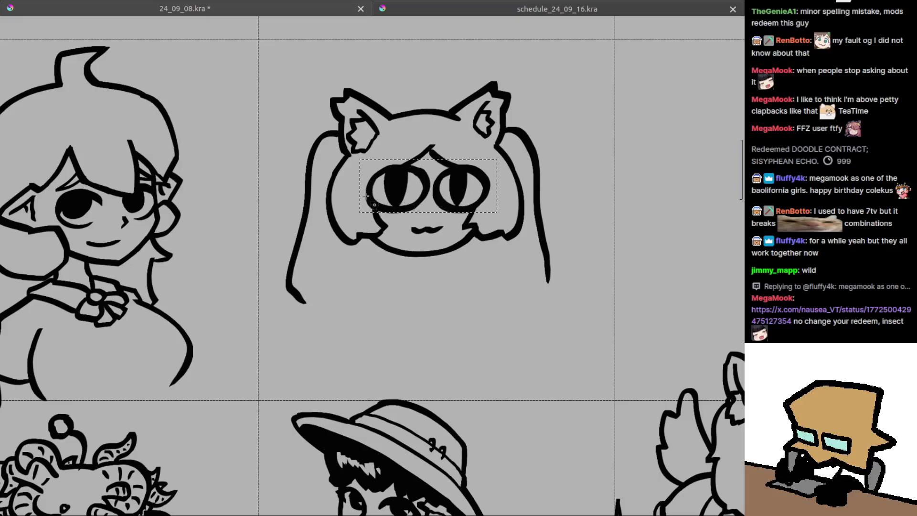
pyautogui.scroll(1, 362, 208)
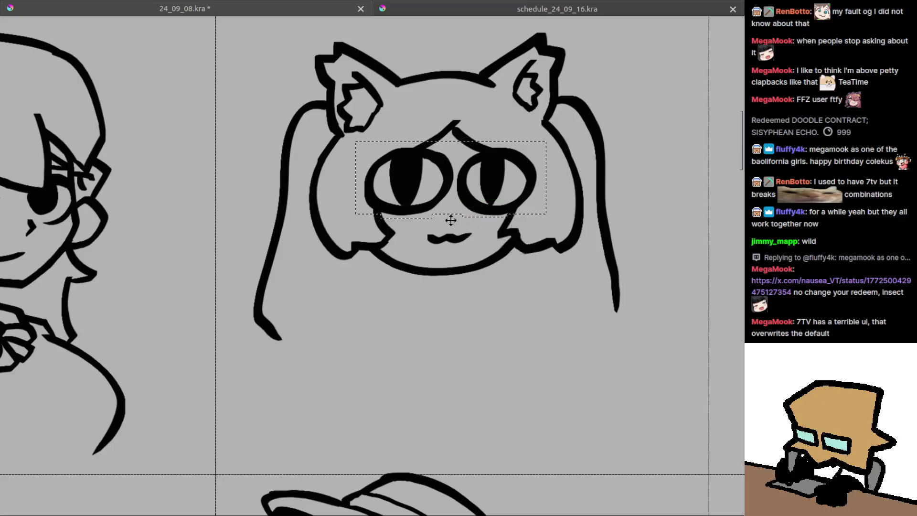
pyautogui.moveTo(446, 212); pyautogui.dragTo(440, 222)
pyautogui.hotkey('ctrl', 'shift', 'a')
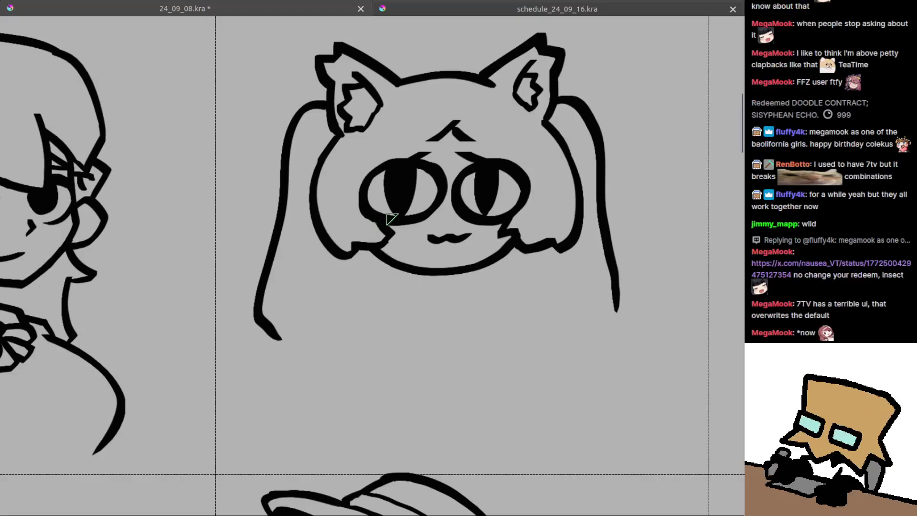
# Select the upper part of the fringe peak above the eyes and shift it left so its strokes join the lower ones.
pyautogui.moveTo(489, 224); pyautogui.dragTo(452, 254)
pyautogui.moveTo(399, 162); pyautogui.dragTo(409, 192)
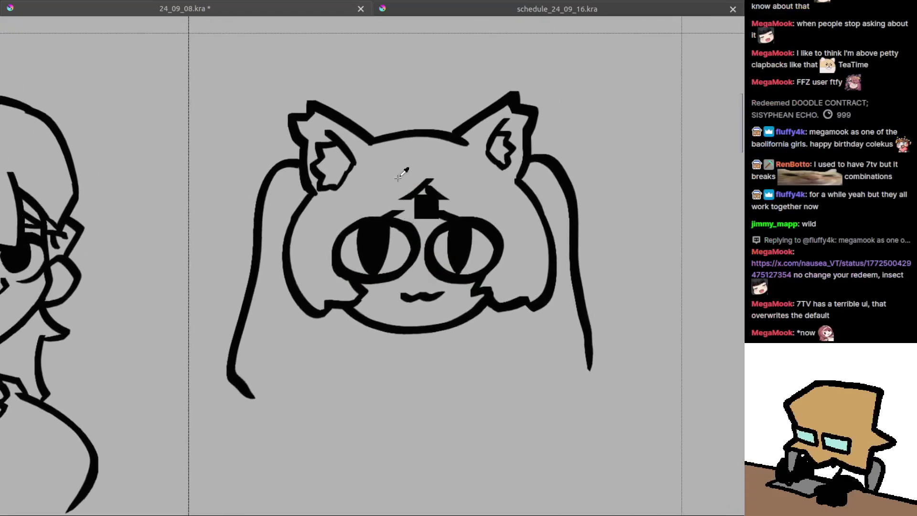
pyautogui.press('t')
pyautogui.moveTo(464, 199); pyautogui.dragTo(461, 207)
pyautogui.scroll(2, 455, 206)
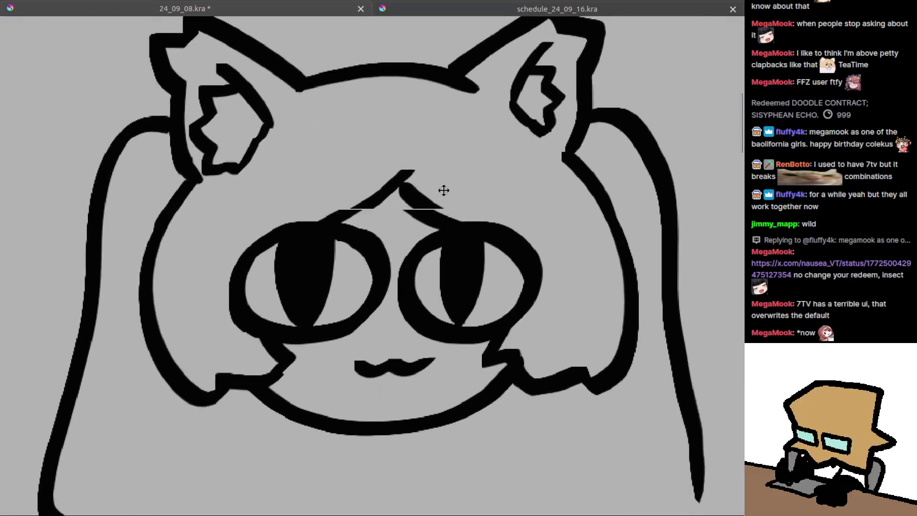
pyautogui.scroll(1, 441, 191)
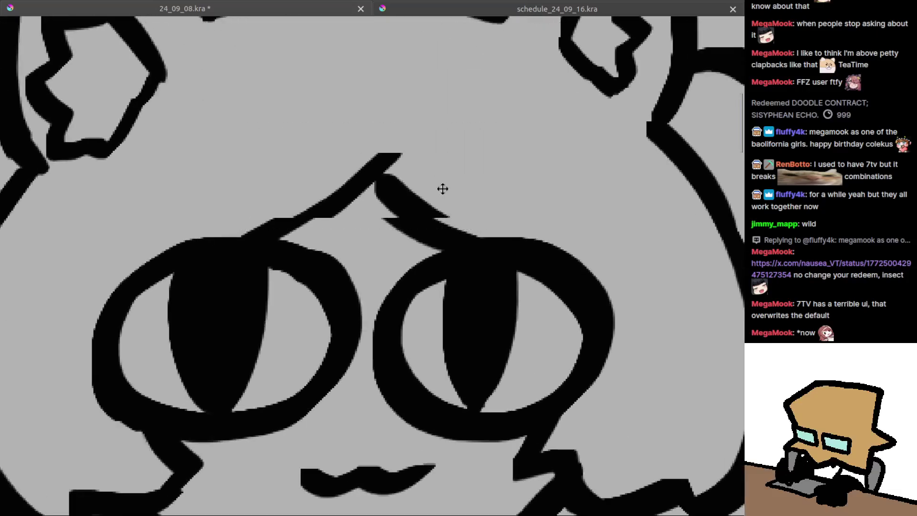
pyautogui.moveTo(440, 199); pyautogui.dragTo(428, 200)
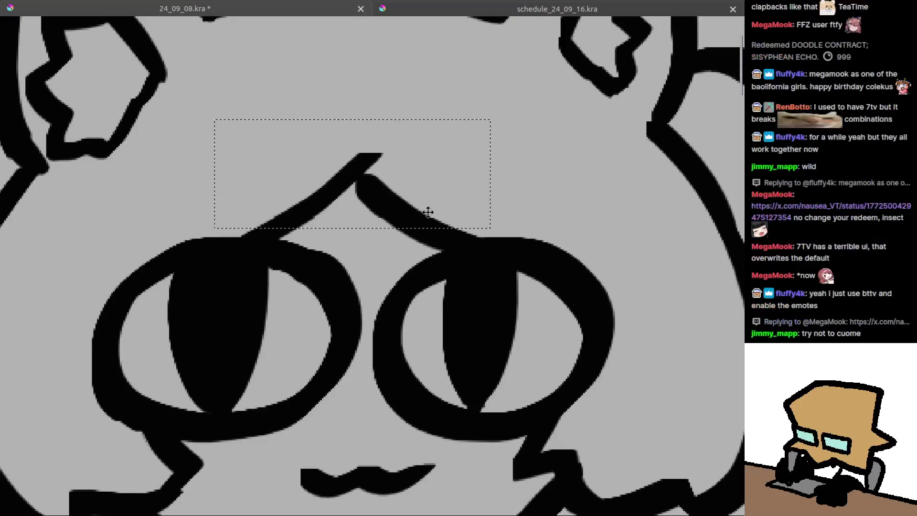
# Examine the cat-eared girl's face at several zoom levels and on a rotated canvas.
pyautogui.scroll(-10, 438, 204)
pyautogui.scroll(5, 427, 287)
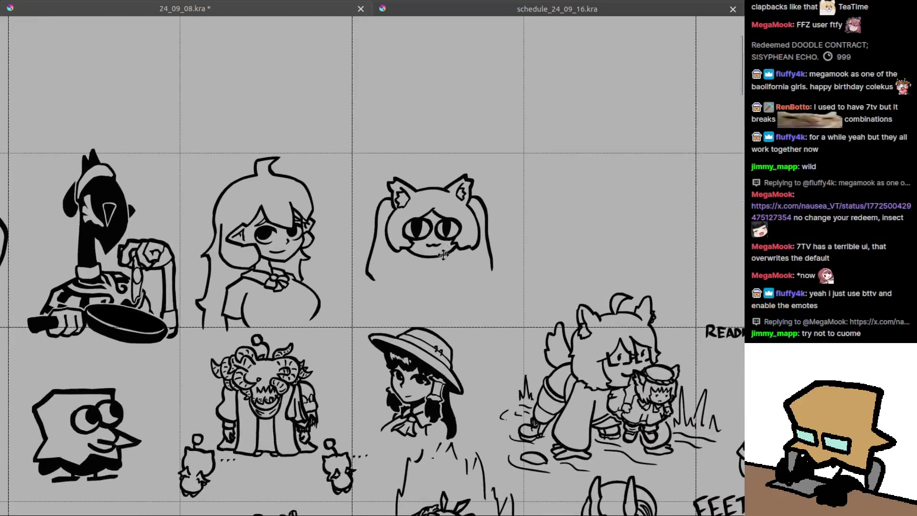
pyautogui.press('b')
pyautogui.moveTo(418, 258)
pyautogui.mouseDown()
pyautogui.moveTo(420, 272)
pyautogui.moveTo(419, 251)
pyautogui.mouseUp()
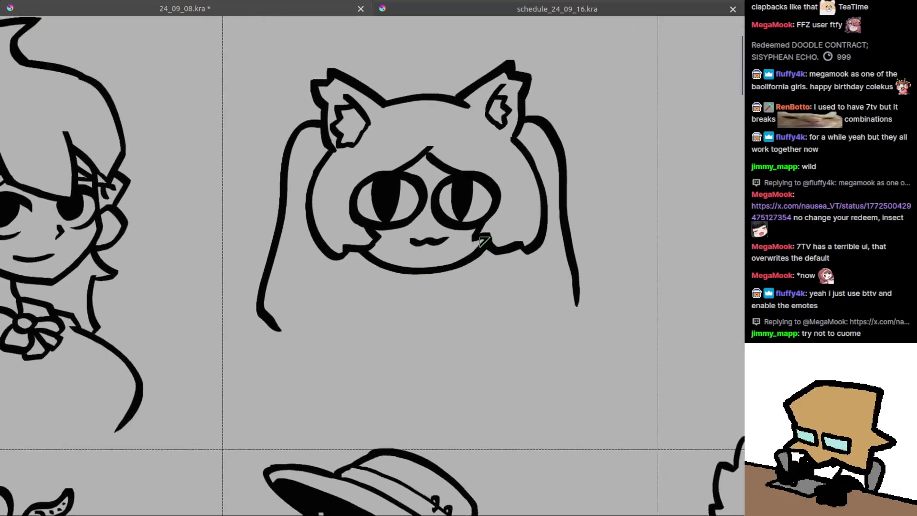
pyautogui.scroll(-2, 458, 286)
pyautogui.scroll(2, 430, 292)
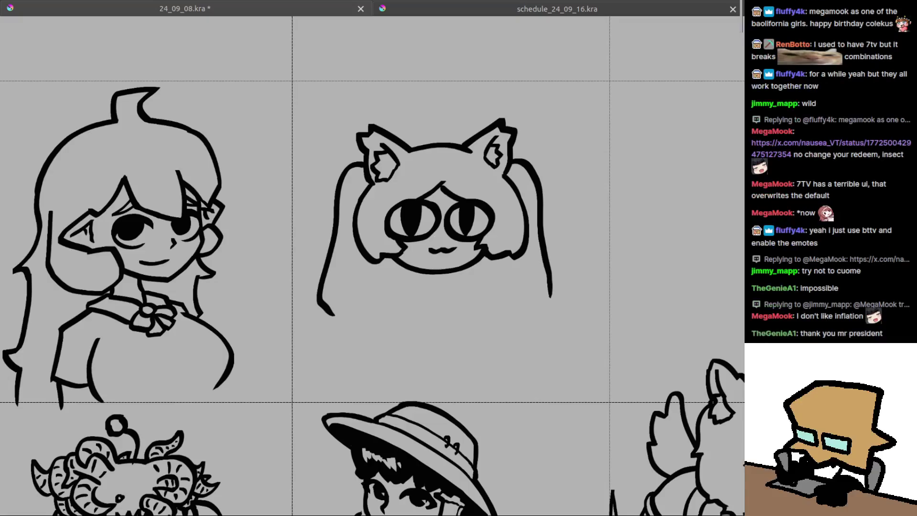
pyautogui.scroll(2, 405, 303)
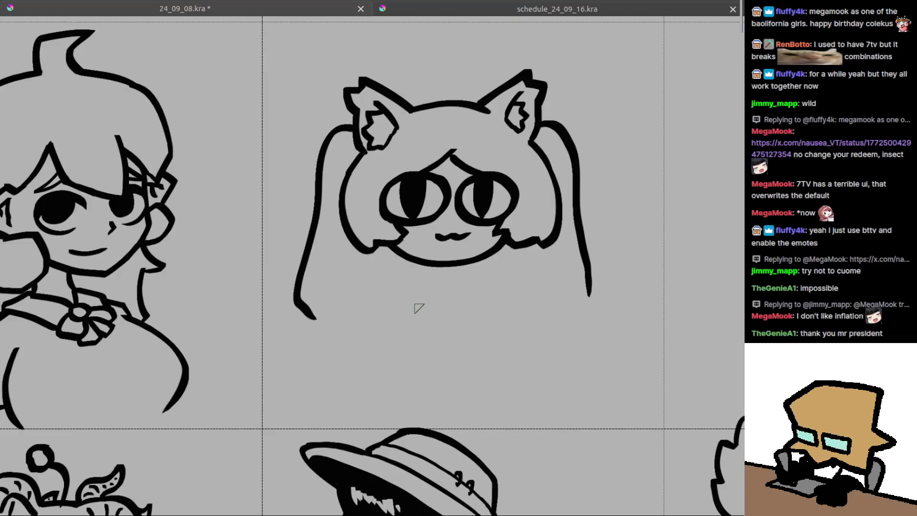
pyautogui.scroll(1, 421, 262)
pyautogui.moveTo(443, 263); pyautogui.dragTo(419, 163)
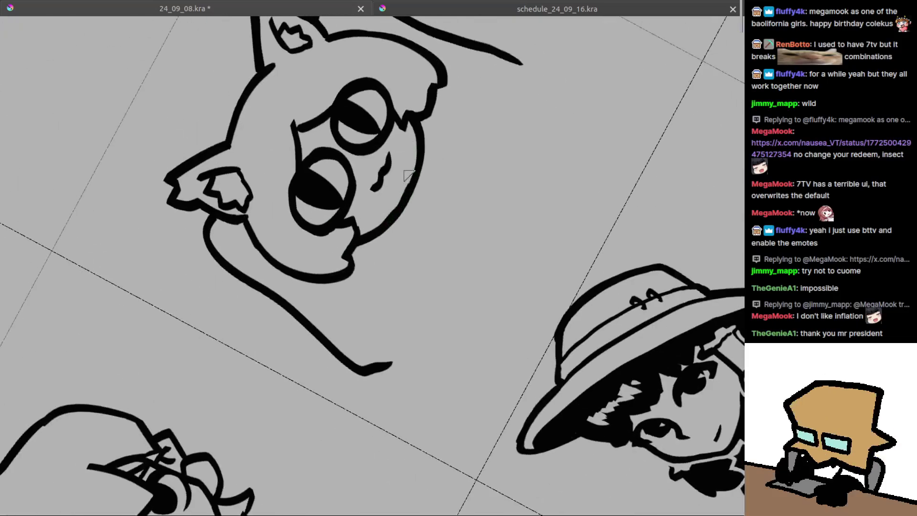
pyautogui.moveTo(401, 198); pyautogui.dragTo(459, 210)
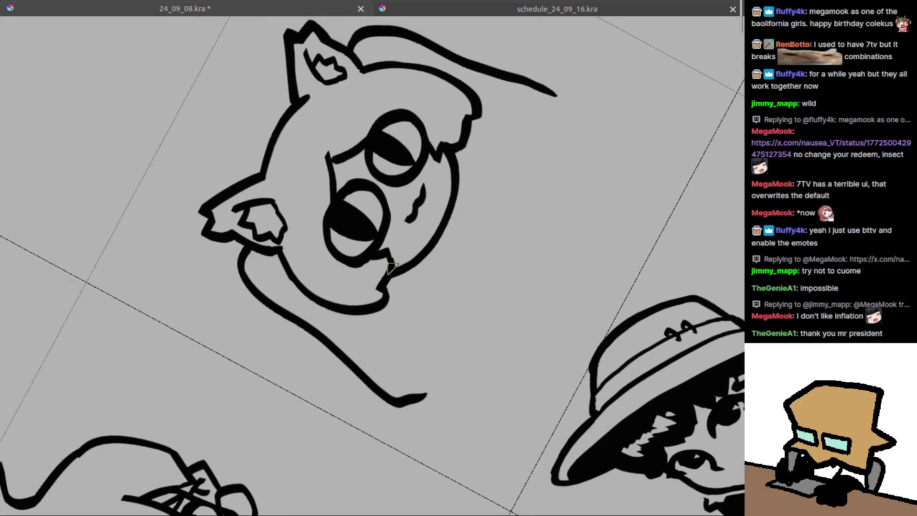
pyautogui.moveTo(473, 243); pyautogui.dragTo(414, 262)
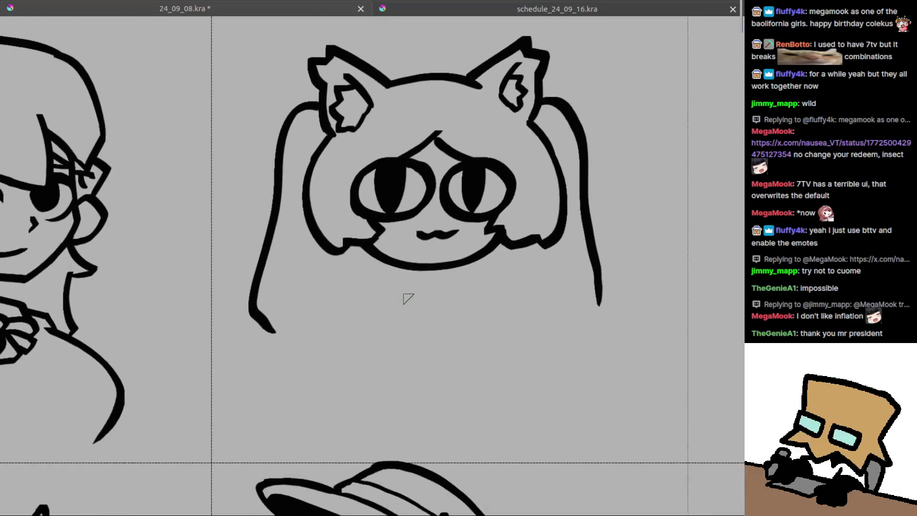
pyautogui.moveTo(404, 294); pyautogui.dragTo(392, 281)
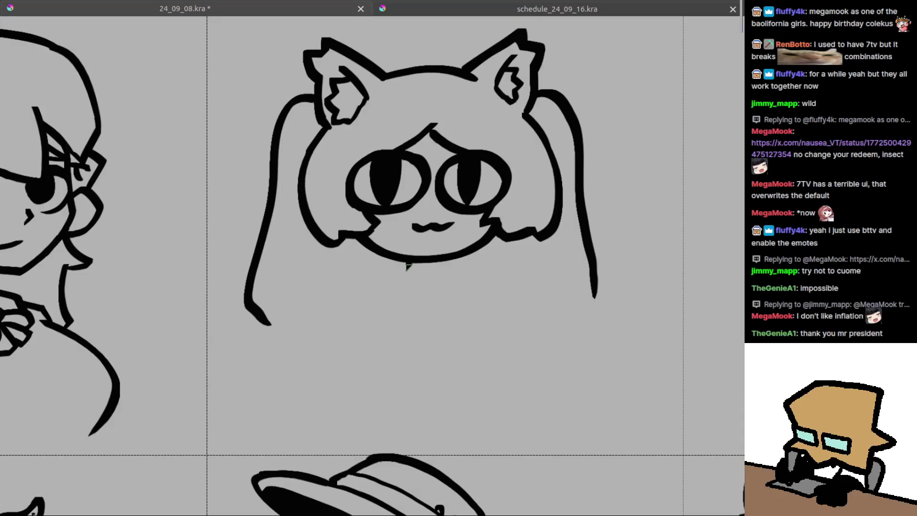
# Draw a short curved neck band under the chin and the top edge of the collar's left half.
pyautogui.moveTo(404, 267); pyautogui.dragTo(428, 272)
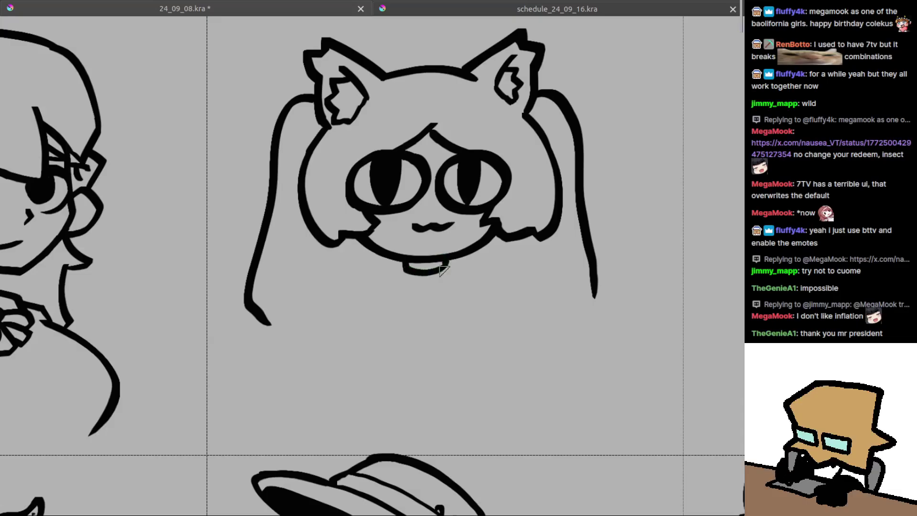
pyautogui.moveTo(417, 284); pyautogui.dragTo(424, 270)
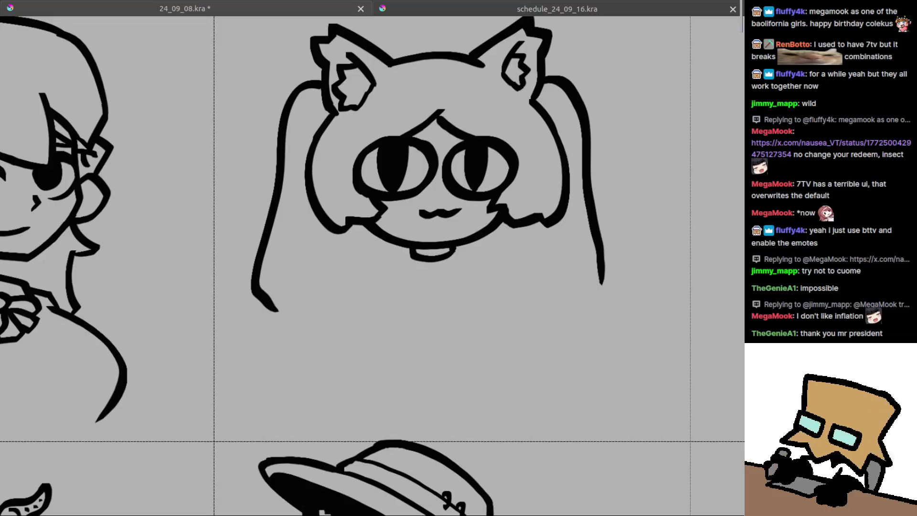
pyautogui.moveTo(381, 262)
pyautogui.mouseDown()
pyautogui.moveTo(405, 257)
pyautogui.moveTo(386, 259)
pyautogui.mouseUp()
pyautogui.hotkey('ctrl', 'z')
pyautogui.hotkey('ctrl', 'z')
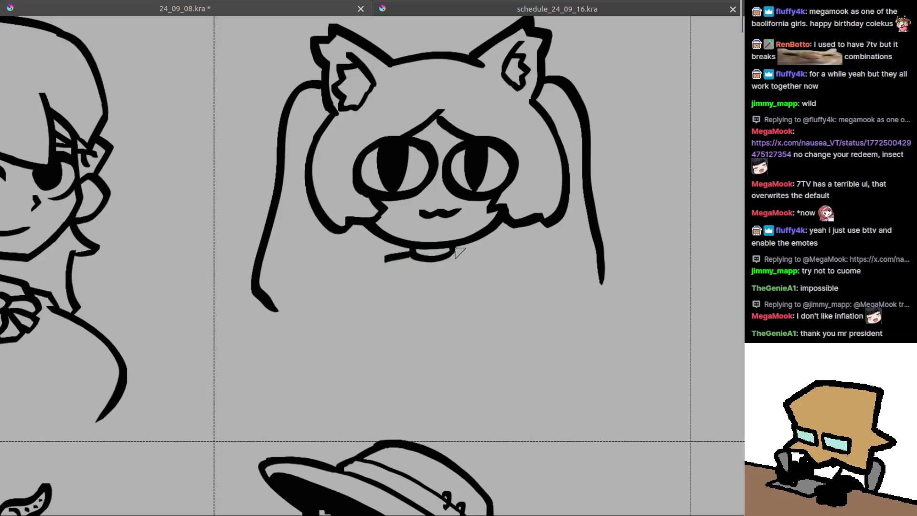
# Draw the right collar flap's top edge running outward from the neck and slanting down along its outer side.
pyautogui.moveTo(452, 252)
pyautogui.mouseDown()
pyautogui.moveTo(483, 254)
pyautogui.moveTo(476, 250)
pyautogui.moveTo(503, 293)
pyautogui.mouseUp()
pyautogui.hotkey('ctrl', 'z')
pyautogui.hotkey('ctrl', 'z')
pyautogui.moveTo(436, 272)
pyautogui.mouseDown()
pyautogui.moveTo(458, 255)
pyautogui.moveTo(453, 287)
pyautogui.mouseUp()
pyautogui.hotkey('ctrl', 'z')
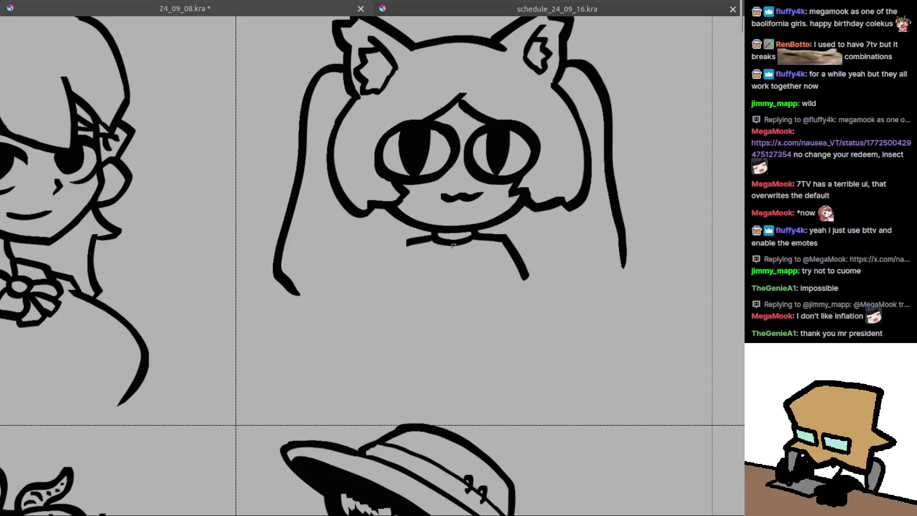
# Draw the inner edges and rounded bottoms of both collar flaps, closing them as two shapes parted at the centre.
pyautogui.moveTo(454, 244); pyautogui.dragTo(447, 291)
pyautogui.moveTo(459, 246); pyautogui.dragTo(481, 301)
pyautogui.hotkey('ctrl', 'z')
pyautogui.hotkey('ctrl', 'z')
pyautogui.moveTo(457, 245)
pyautogui.mouseDown()
pyautogui.moveTo(477, 292)
pyautogui.moveTo(499, 297)
pyautogui.moveTo(527, 276)
pyautogui.mouseUp()
pyautogui.moveTo(425, 271)
pyautogui.mouseDown()
pyautogui.moveTo(448, 271)
pyautogui.moveTo(423, 258)
pyautogui.moveTo(415, 291)
pyautogui.moveTo(444, 297)
pyautogui.moveTo(460, 296)
pyautogui.moveTo(472, 275)
pyautogui.moveTo(460, 297)
pyautogui.mouseUp()
pyautogui.hotkey('ctrl', 'z')
pyautogui.moveTo(470, 311); pyautogui.dragTo(449, 295)
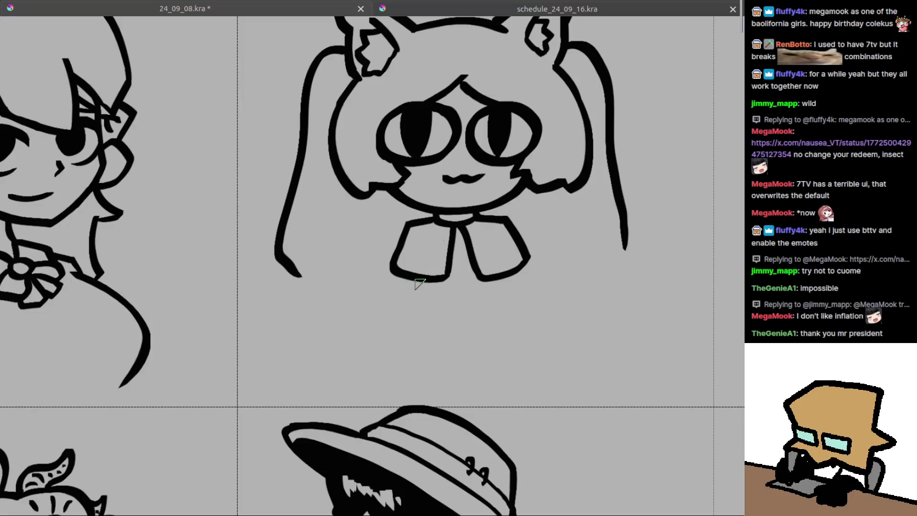
# Check the cat-eared girl and her new collar in a mirrored view of the sheet, and restore the normal view.
pyautogui.scroll(-4, 368, 299)
pyautogui.press('m')
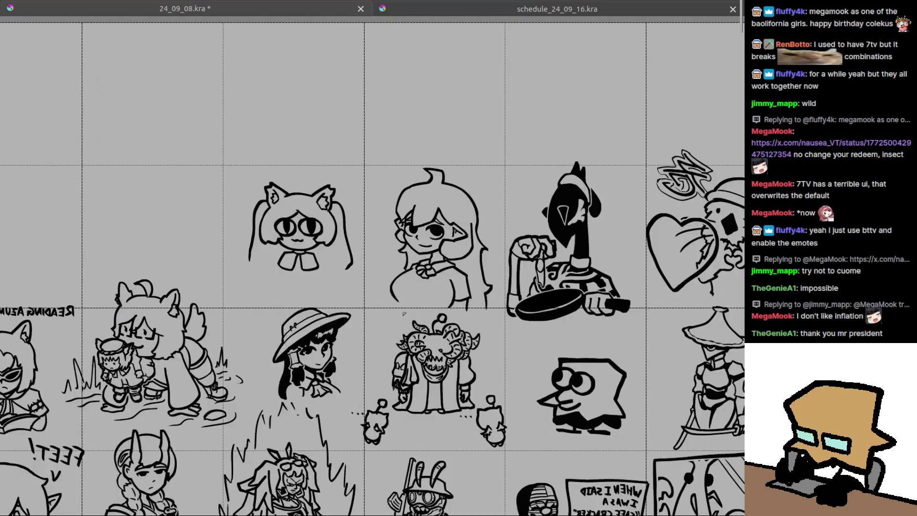
pyautogui.moveTo(376, 302); pyautogui.dragTo(521, 292)
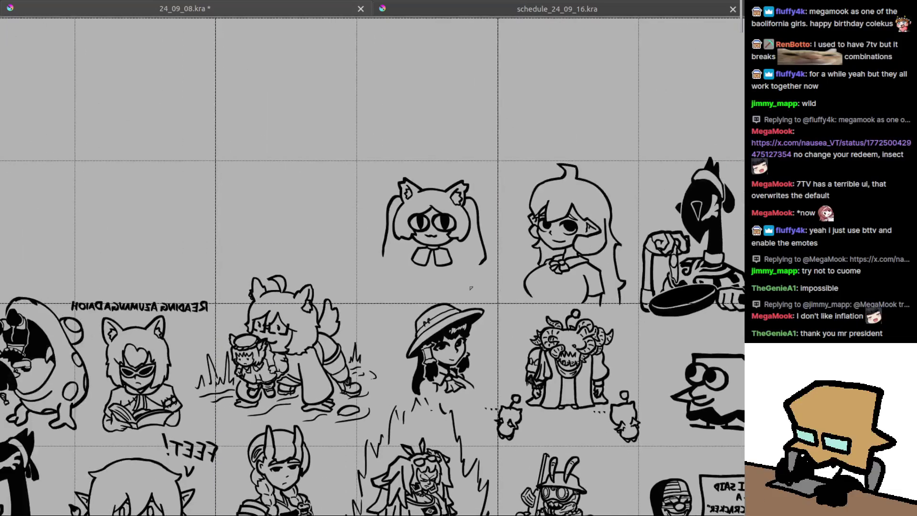
pyautogui.press('m')
pyautogui.scroll(-4, 471, 288)
pyautogui.scroll(6, 443, 223)
pyautogui.moveTo(444, 234); pyautogui.dragTo(430, 287)
pyautogui.press('ctrl')
pyautogui.press('ctrl')
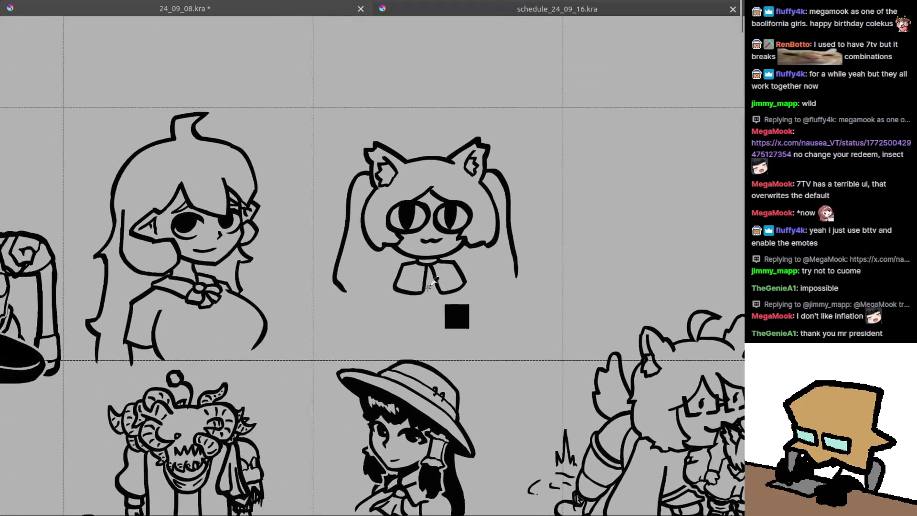
pyautogui.scroll(4, 428, 284)
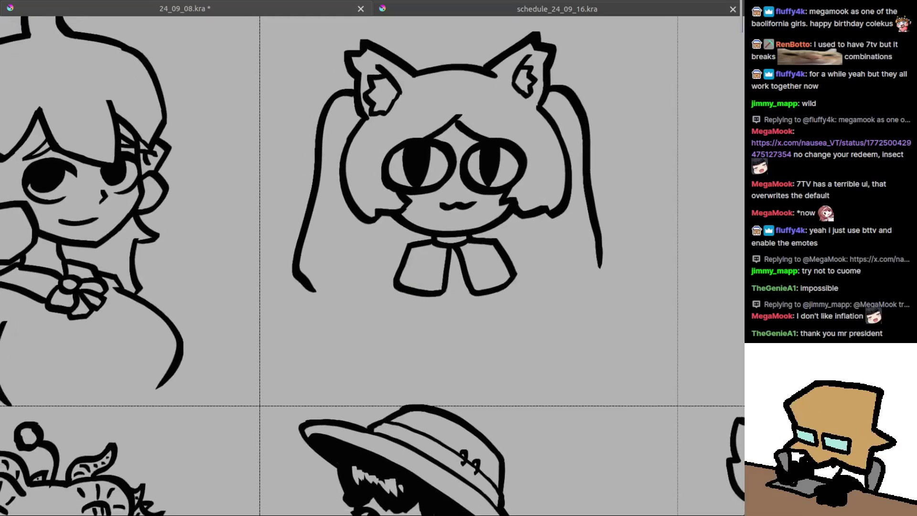
pyautogui.scroll(4, 406, 290)
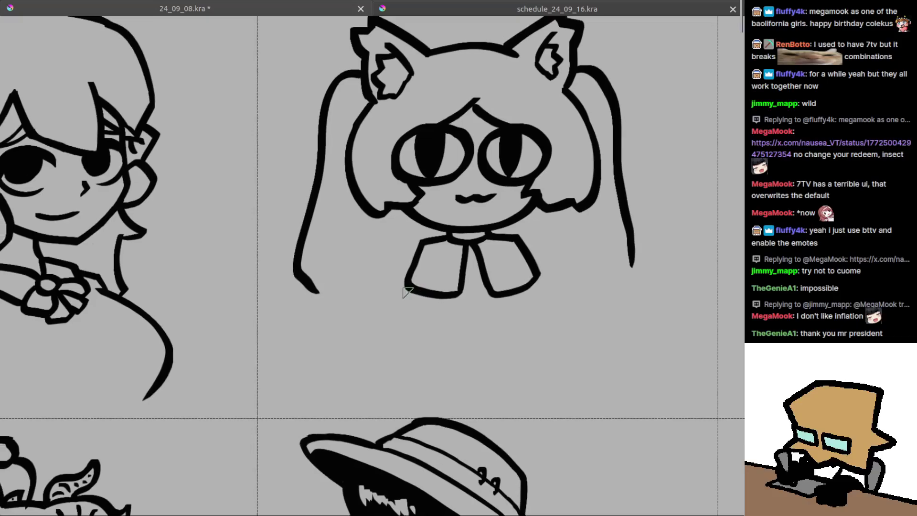
# Examine the cat-eared reader doodle captioned "READING AZUMANGA DAIOH" and return to the twin-tailed girl's collar.
pyautogui.moveTo(416, 298); pyautogui.dragTo(399, 291)
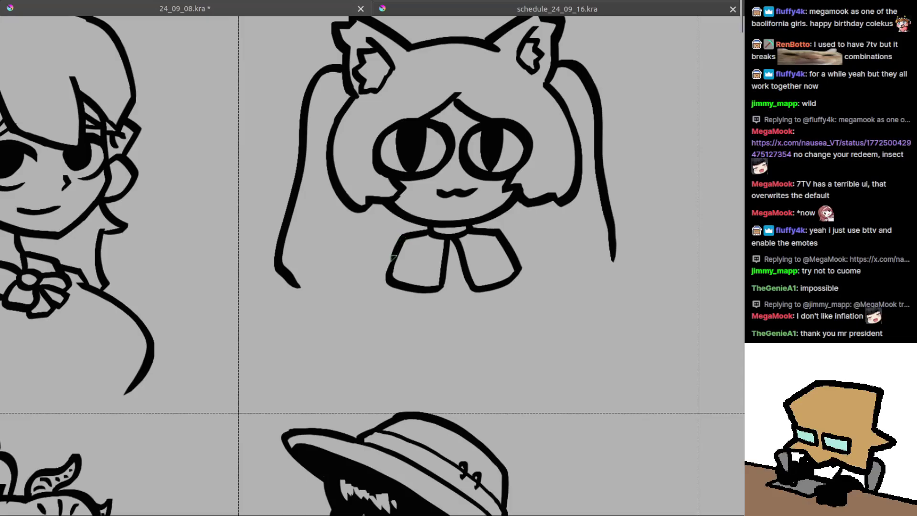
pyautogui.moveTo(425, 286)
pyautogui.mouseDown()
pyautogui.moveTo(396, 291)
pyautogui.moveTo(402, 287)
pyautogui.moveTo(408, 346)
pyautogui.moveTo(422, 341)
pyautogui.mouseUp()
pyautogui.moveTo(611, 416); pyautogui.dragTo(494, 364)
pyautogui.scroll(5, 511, 287)
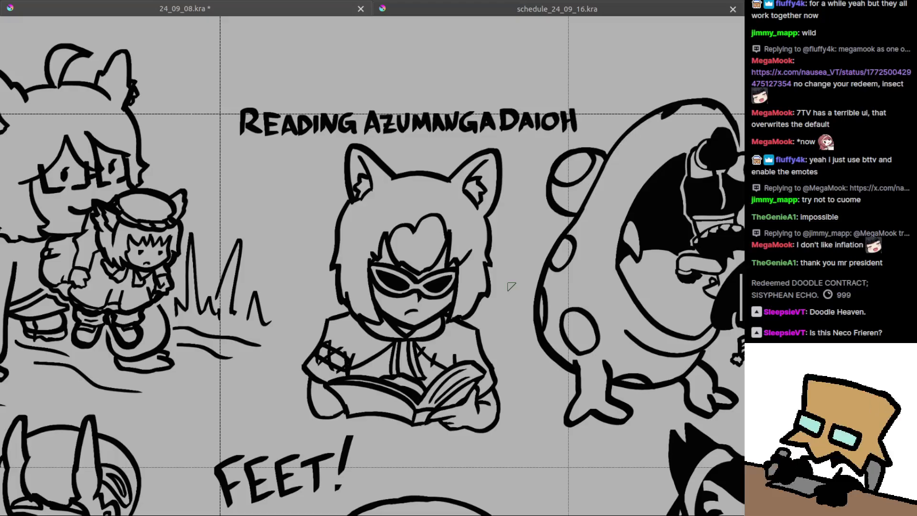
pyautogui.moveTo(417, 286); pyautogui.dragTo(417, 382)
pyautogui.moveTo(152, 217); pyautogui.dragTo(348, 294)
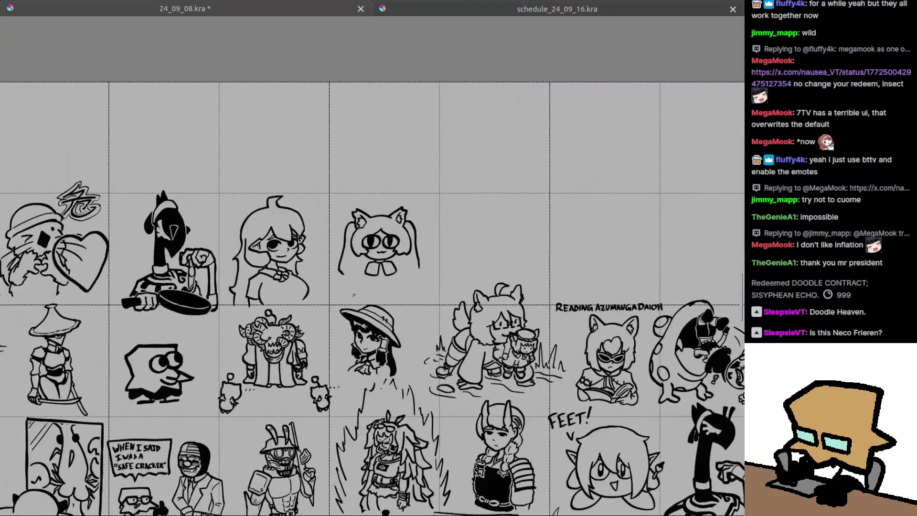
pyautogui.scroll(5, 444, 282)
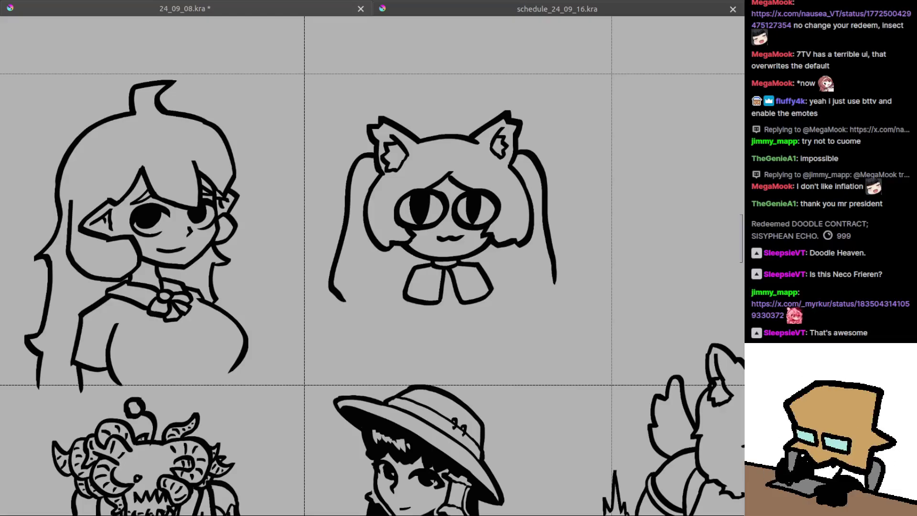
pyautogui.moveTo(415, 336); pyautogui.dragTo(421, 290)
pyautogui.scroll(5, 425, 293)
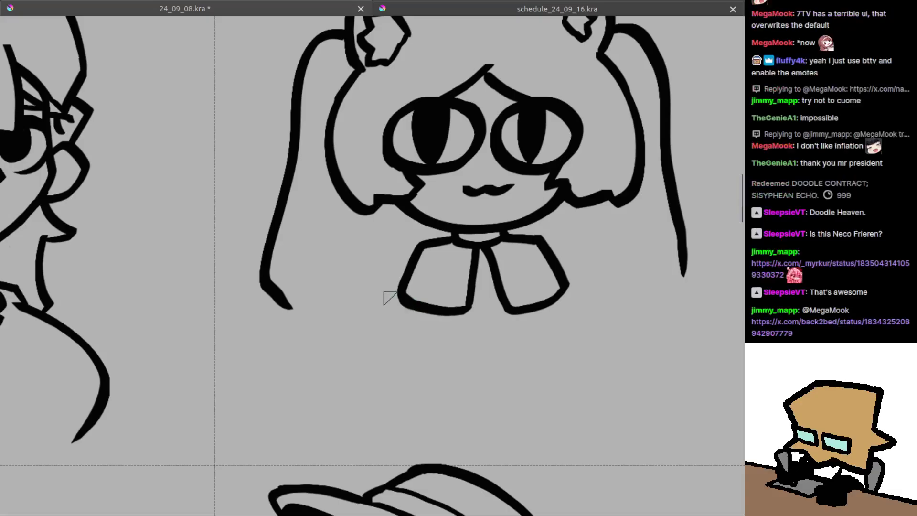
pyautogui.moveTo(409, 309); pyautogui.dragTo(394, 306)
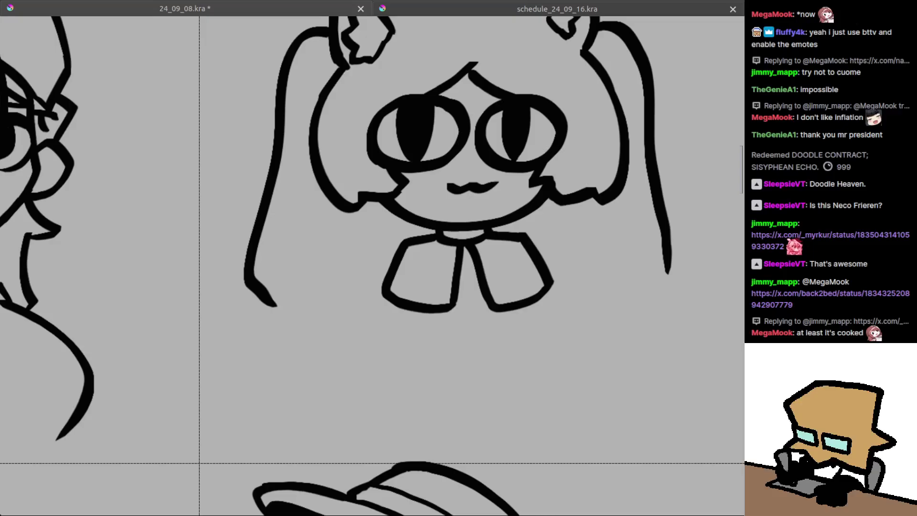
# Paste two car photos onto the sheet one after the other, view them, and undo both pastes.
pyautogui.hotkey('ctrl', 'v')
pyautogui.scroll(-4, 538, 284)
pyautogui.moveTo(537, 298); pyautogui.dragTo(538, 282)
pyautogui.scroll(4, 538, 281)
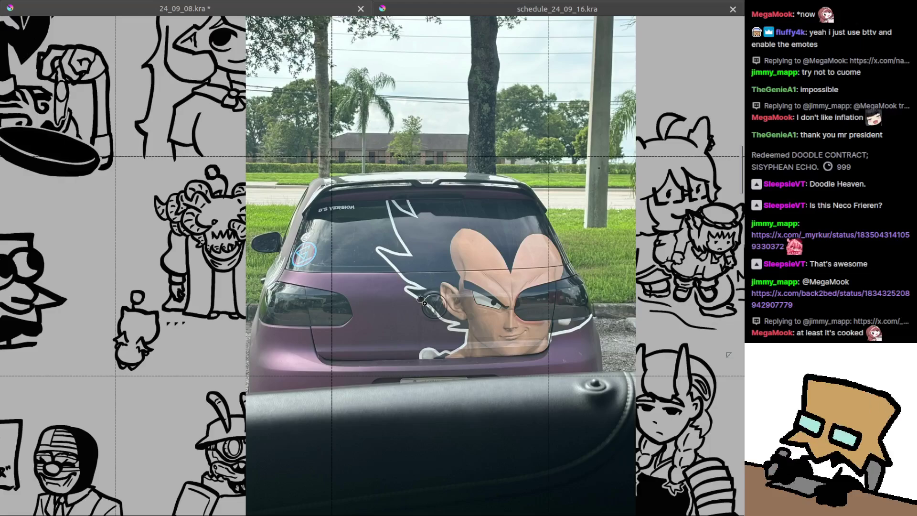
pyautogui.hotkey('ctrl', 'v')
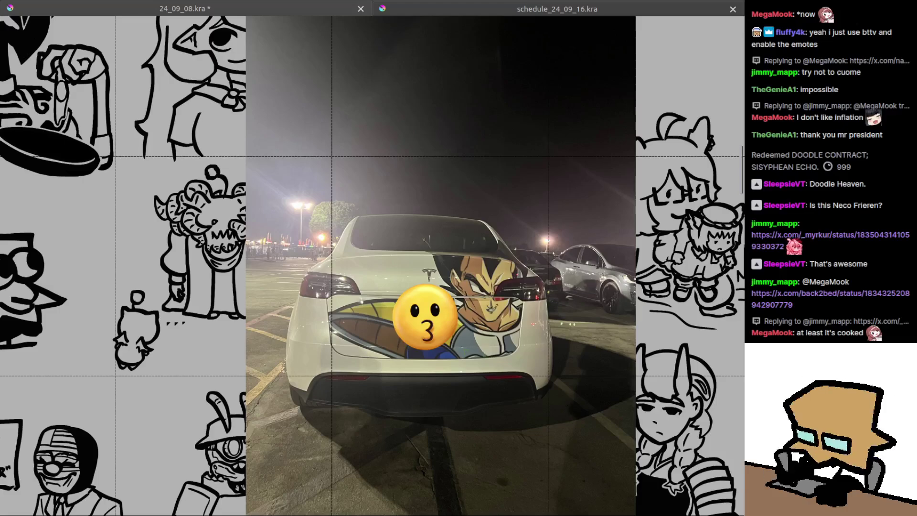
pyautogui.moveTo(479, 296)
pyautogui.mouseDown()
pyautogui.moveTo(554, 296)
pyautogui.moveTo(514, 292)
pyautogui.mouseUp()
pyautogui.hotkey('ctrl', 'z')
pyautogui.hotkey('ctrl', 'z')
# Draw the outer line of the left arm from the left collar flap downward, hooking inward at its end.
pyautogui.moveTo(513, 215); pyautogui.dragTo(459, 216)
pyautogui.scroll(5, 460, 216)
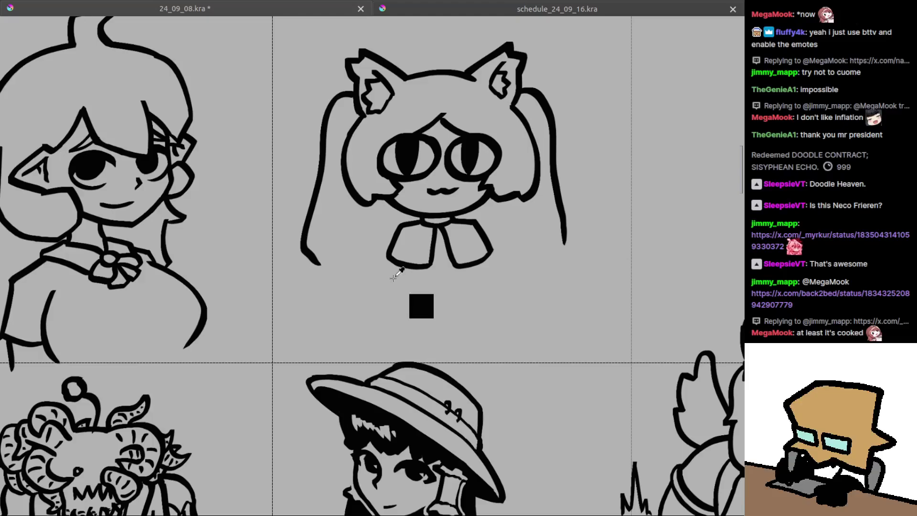
pyautogui.scroll(1, 393, 277)
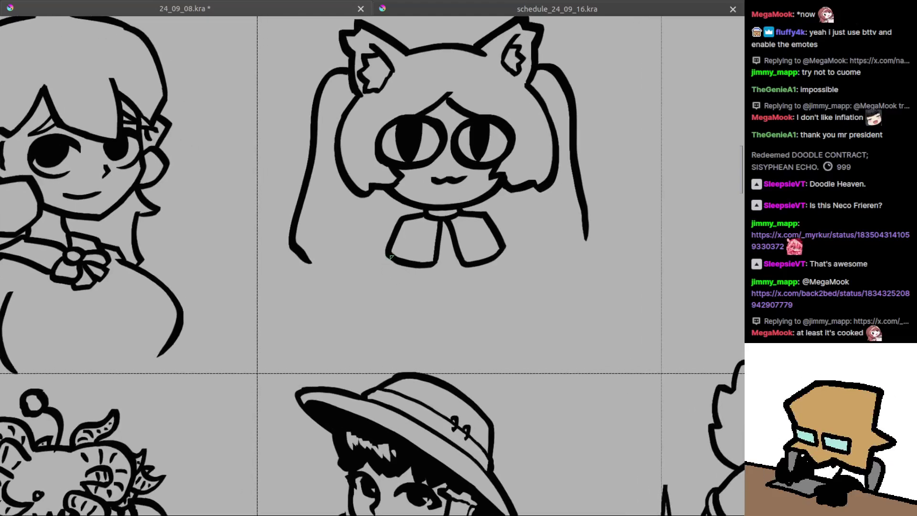
pyautogui.hotkey('ctrl', 'z')
pyautogui.moveTo(389, 258)
pyautogui.mouseDown()
pyautogui.moveTo(380, 289)
pyautogui.moveTo(392, 304)
pyautogui.mouseUp()
pyautogui.moveTo(470, 280); pyautogui.dragTo(438, 284)
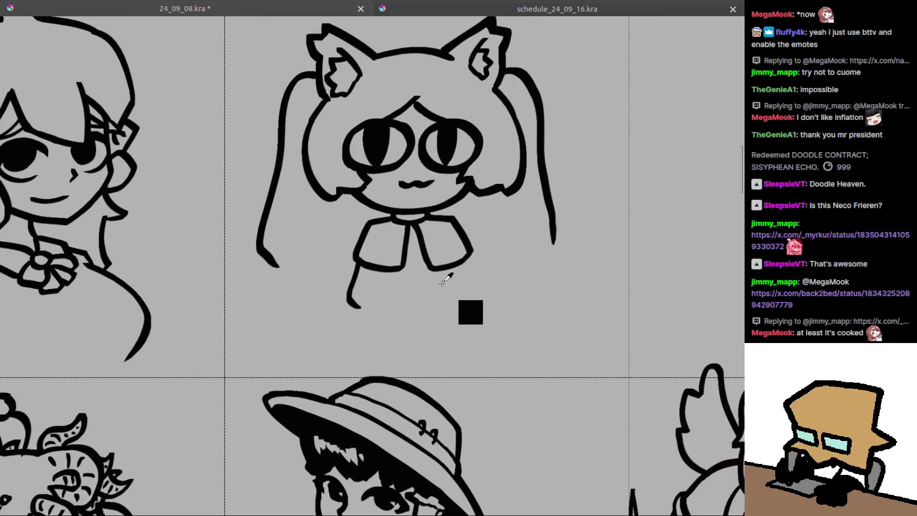
# Draw the matching right arm line below the right collar flap, redoing it with a stronger inward bend at the end.
pyautogui.scroll(1, 439, 285)
pyautogui.moveTo(467, 249)
pyautogui.mouseDown()
pyautogui.moveTo(481, 296)
pyautogui.moveTo(474, 308)
pyautogui.mouseUp()
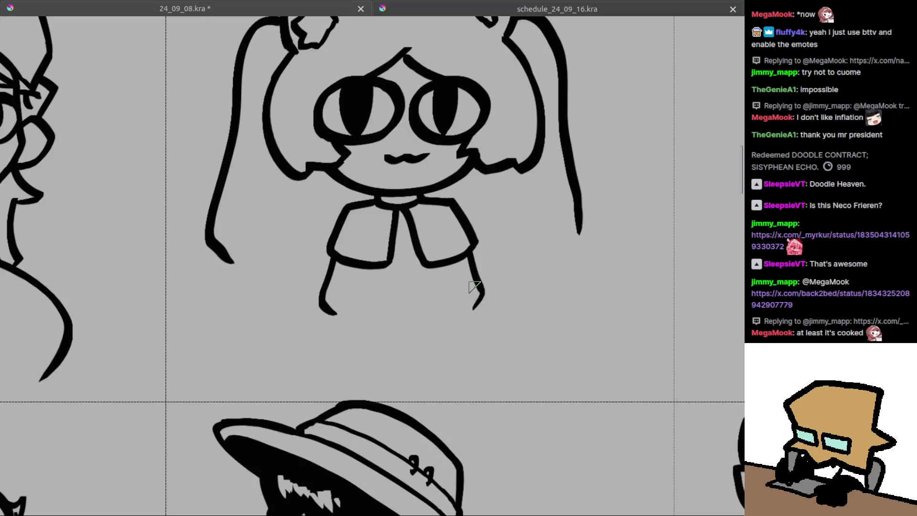
pyautogui.hotkey('ctrl', 'z')
pyautogui.moveTo(467, 249)
pyautogui.mouseDown()
pyautogui.moveTo(482, 296)
pyautogui.moveTo(464, 305)
pyautogui.mouseUp()
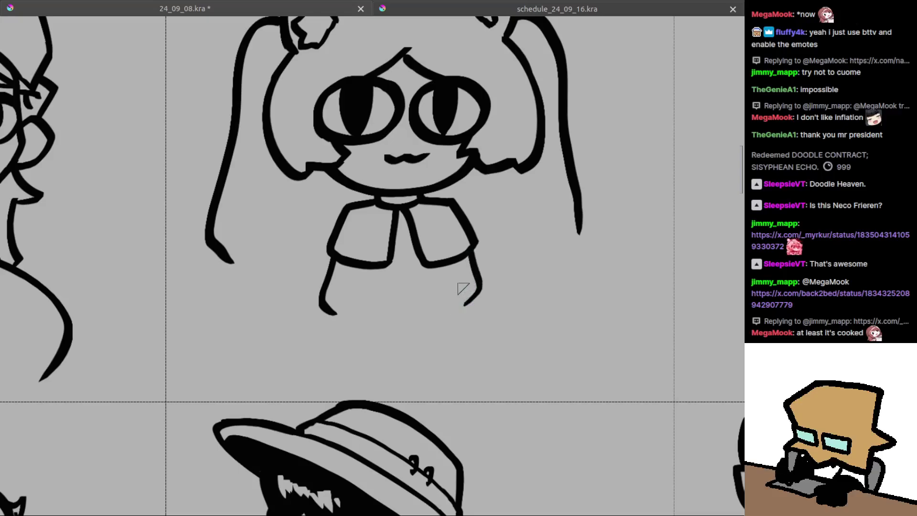
# Try a torso outline below the collar flaps, with two inner sides joined by a curved hem, and check it against the whole figure.
pyautogui.hotkey('ctrl', 'z')
pyautogui.moveTo(476, 262)
pyautogui.mouseDown()
pyautogui.moveTo(482, 310)
pyautogui.moveTo(456, 318)
pyautogui.moveTo(465, 293)
pyautogui.moveTo(477, 301)
pyautogui.moveTo(477, 290)
pyautogui.moveTo(472, 296)
pyautogui.mouseUp()
pyautogui.hotkey('ctrl', 'z')
pyautogui.hotkey('ctrl', 'z')
pyautogui.moveTo(383, 266)
pyautogui.mouseDown()
pyautogui.moveTo(380, 290)
pyautogui.moveTo(406, 301)
pyautogui.moveTo(432, 305)
pyautogui.moveTo(471, 292)
pyautogui.mouseUp()
pyautogui.hotkey('ctrl', 'z')
pyautogui.moveTo(384, 266)
pyautogui.mouseDown()
pyautogui.moveTo(382, 295)
pyautogui.moveTo(394, 298)
pyautogui.mouseUp()
pyautogui.hotkey('ctrl', 'z')
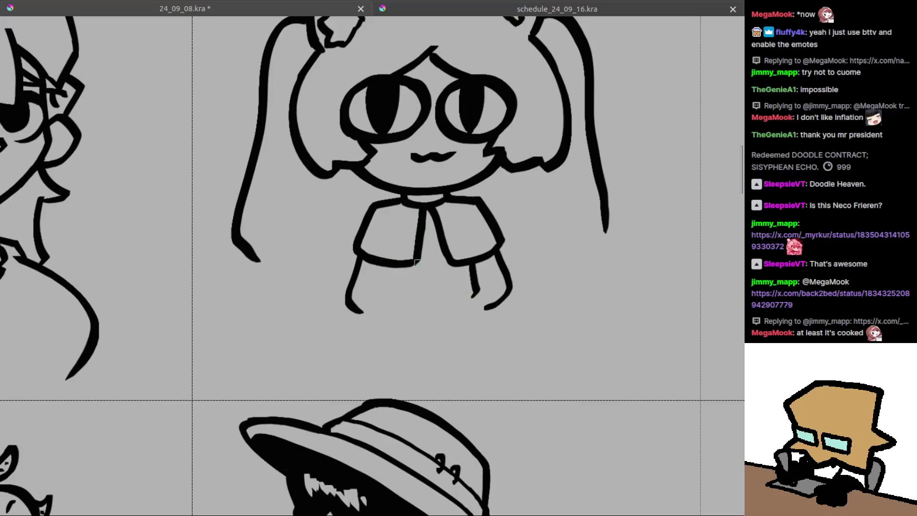
pyautogui.hotkey('ctrl', 'z')
pyautogui.moveTo(385, 266)
pyautogui.mouseDown()
pyautogui.moveTo(381, 297)
pyautogui.moveTo(447, 299)
pyautogui.moveTo(477, 289)
pyautogui.mouseUp()
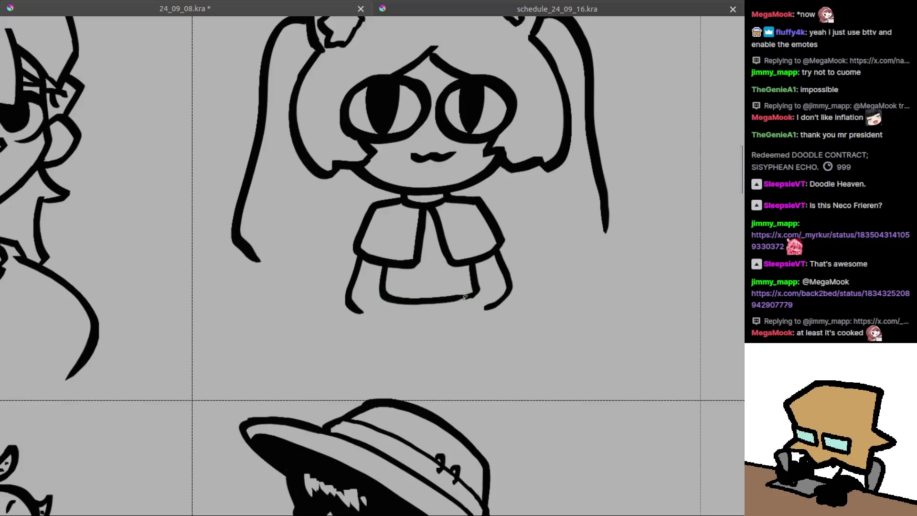
pyautogui.scroll(-6, 457, 280)
pyautogui.scroll(5, 457, 279)
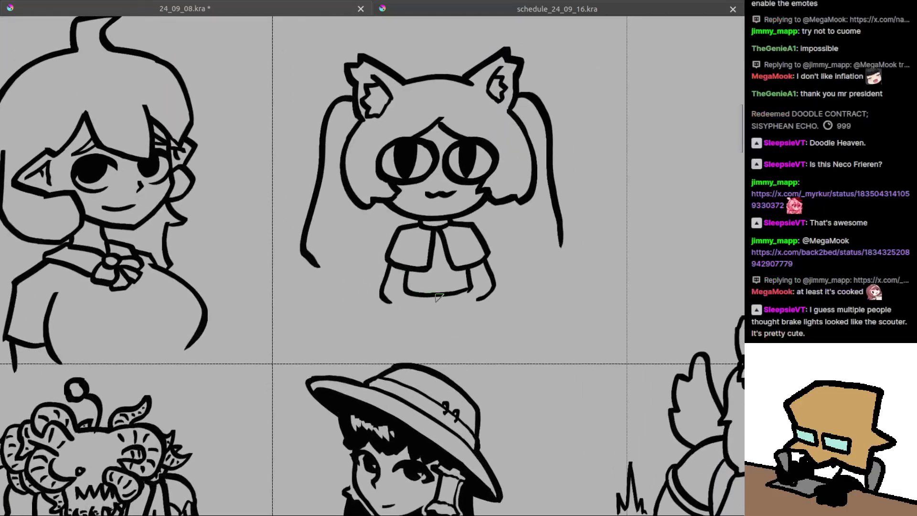
pyautogui.scroll(-2, 476, 300)
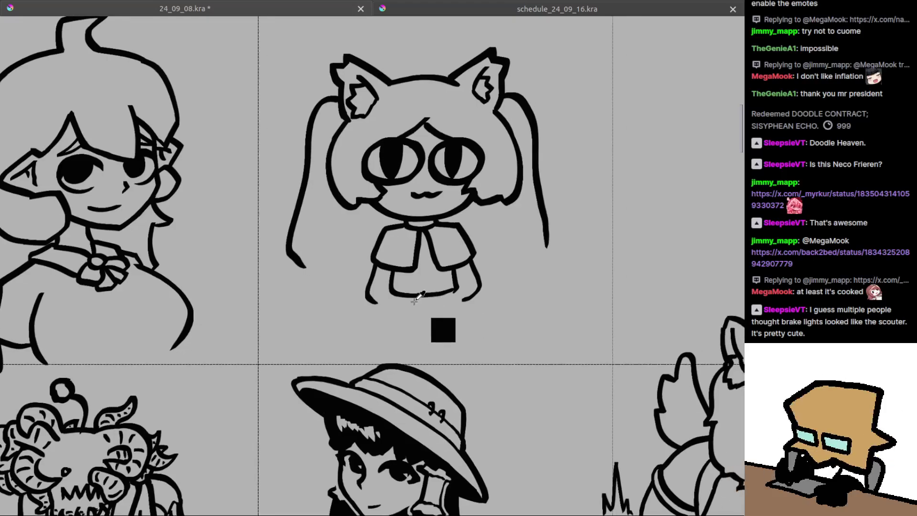
pyautogui.scroll(-1, 417, 314)
pyautogui.scroll(-2, 418, 320)
# Redraw the torso below the collar with two short sides, curving the left one into a rounded corner and partial hem.
pyautogui.scroll(8, 418, 320)
pyautogui.moveTo(374, 286)
pyautogui.mouseDown()
pyautogui.moveTo(360, 313)
pyautogui.moveTo(366, 287)
pyautogui.moveTo(375, 304)
pyautogui.moveTo(386, 292)
pyautogui.moveTo(444, 296)
pyautogui.moveTo(458, 347)
pyautogui.moveTo(496, 312)
pyautogui.mouseUp()
pyautogui.hotkey('ctrl', 'z')
pyautogui.moveTo(484, 277)
pyautogui.mouseDown()
pyautogui.moveTo(483, 302)
pyautogui.moveTo(382, 307)
pyautogui.moveTo(463, 317)
pyautogui.moveTo(477, 300)
pyautogui.mouseUp()
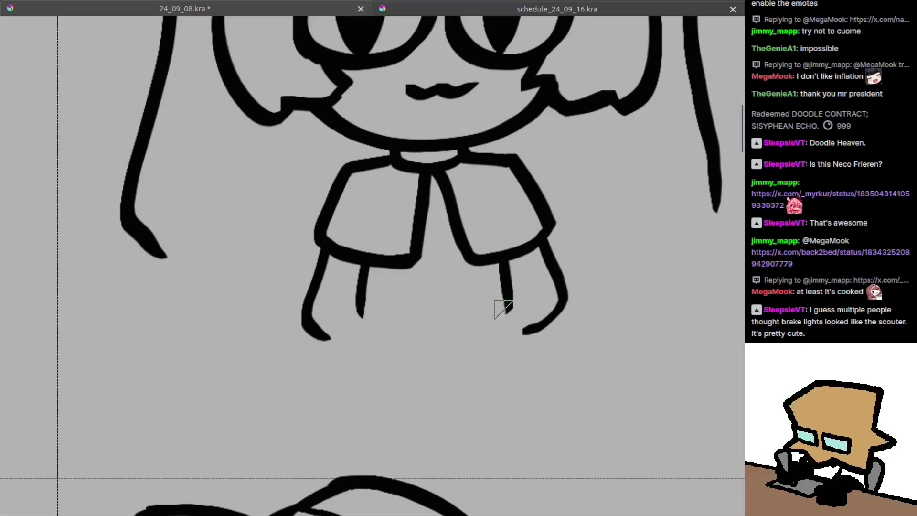
pyautogui.moveTo(367, 262); pyautogui.dragTo(358, 319)
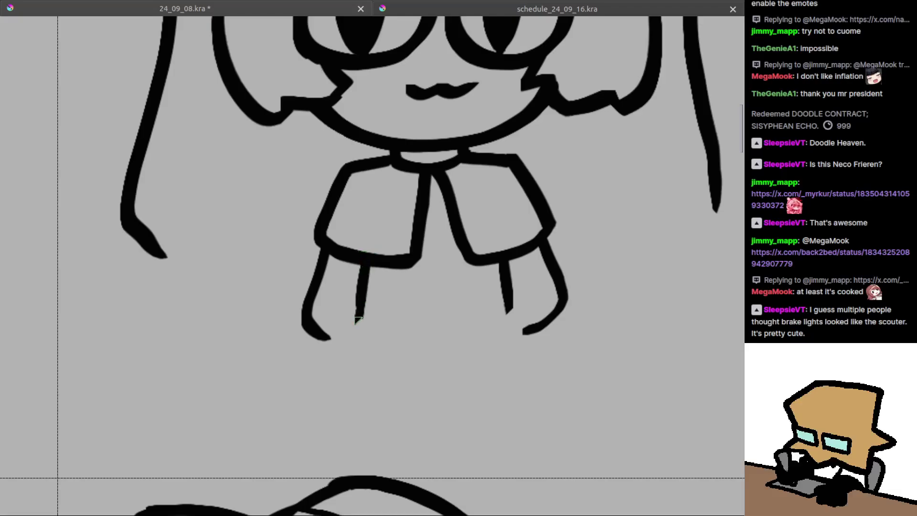
pyautogui.hotkey('ctrl', 'z')
pyautogui.moveTo(365, 263)
pyautogui.mouseDown()
pyautogui.moveTo(358, 311)
pyautogui.moveTo(460, 334)
pyautogui.mouseUp()
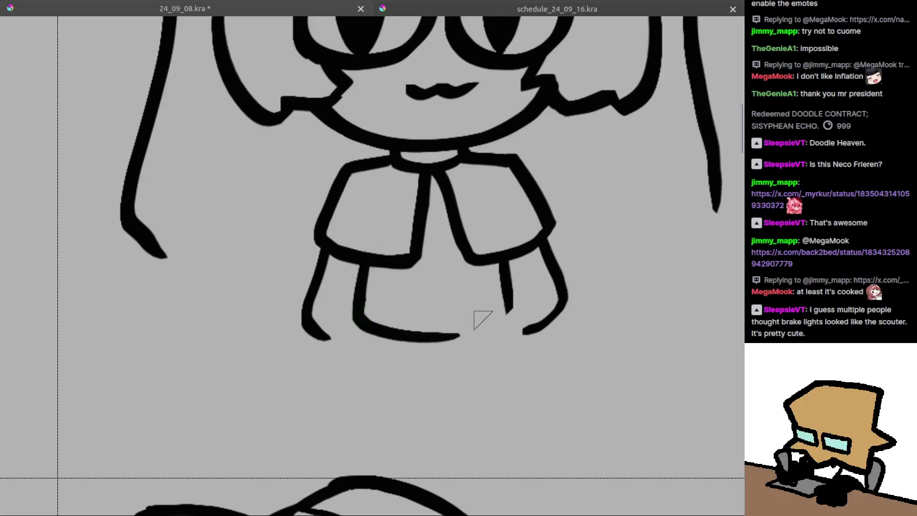
pyautogui.moveTo(360, 327); pyautogui.dragTo(374, 336)
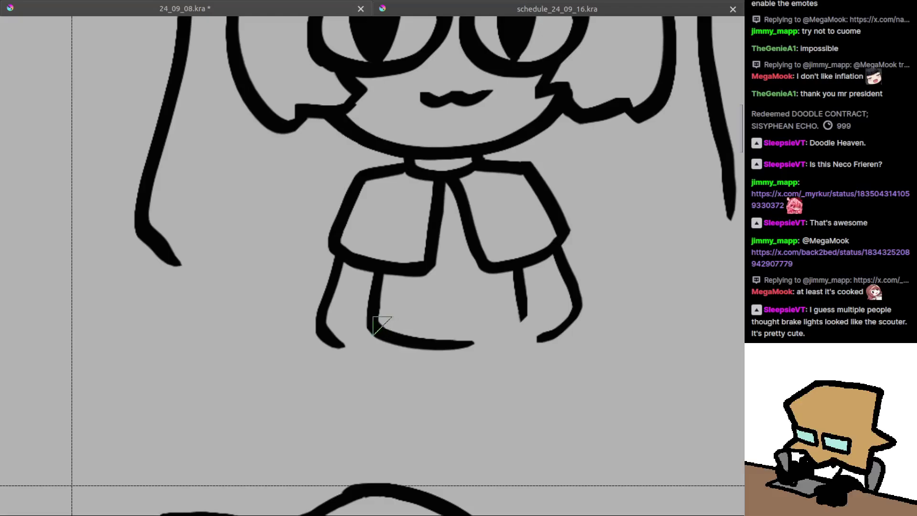
# Erase the inward-hooked ends of both arms' outer lines, leaving short straight sleeves.
pyautogui.moveTo(308, 321); pyautogui.dragTo(356, 342)
pyautogui.hotkey('ctrl', 'z')
pyautogui.press('e')
pyautogui.moveTo(305, 313); pyautogui.dragTo(354, 348)
pyautogui.hotkey('ctrl', 'z')
pyautogui.hotkey('ctrl', 'z')
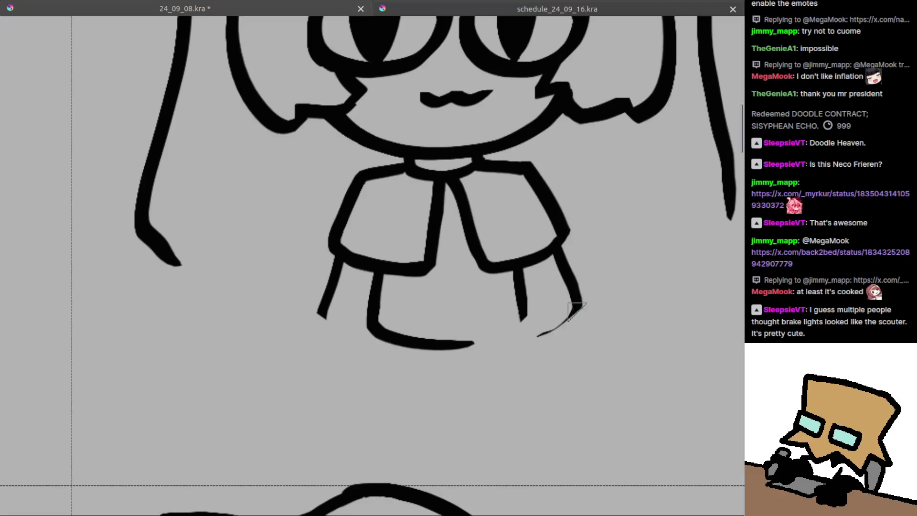
# Redraw the torso's right side with the canvas rotated, rounding its corner into the hem to close the outline.
pyautogui.moveTo(517, 270); pyautogui.dragTo(526, 323)
pyautogui.hotkey('ctrl', 'z')
pyautogui.moveTo(519, 271)
pyautogui.mouseDown()
pyautogui.moveTo(513, 334)
pyautogui.moveTo(449, 350)
pyautogui.moveTo(429, 386)
pyautogui.moveTo(414, 226)
pyautogui.mouseUp()
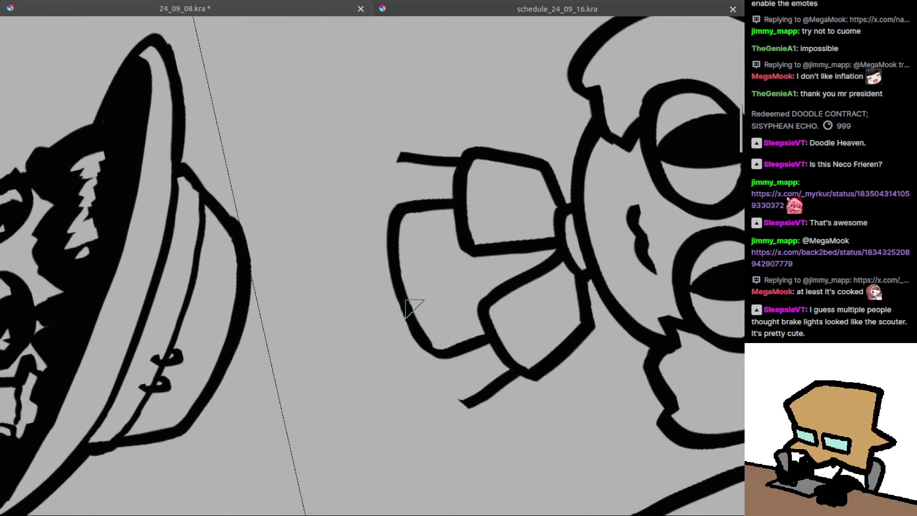
pyautogui.press('5')
pyautogui.moveTo(421, 312); pyautogui.dragTo(438, 331)
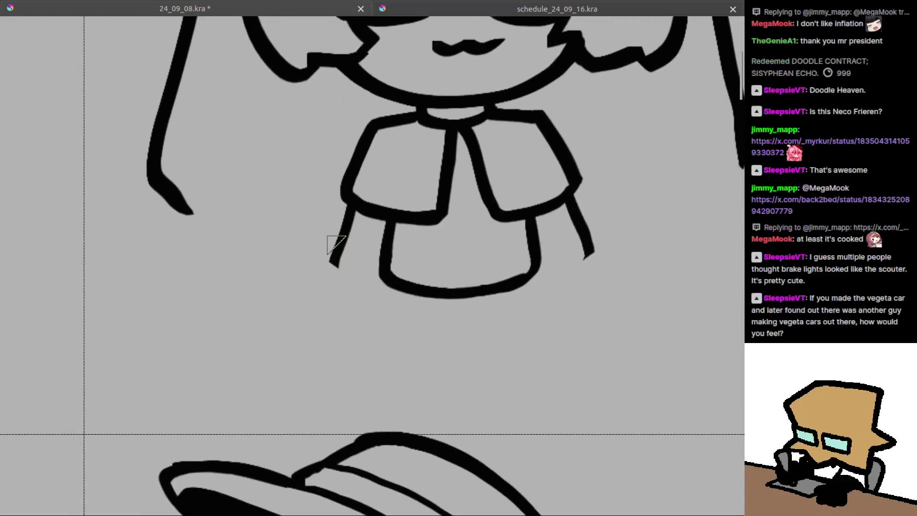
# Shorten the left arm's outer line and draw the slanted top edge of its cuff from the torso outward.
pyautogui.press('e')
pyautogui.moveTo(329, 264); pyautogui.dragTo(356, 261)
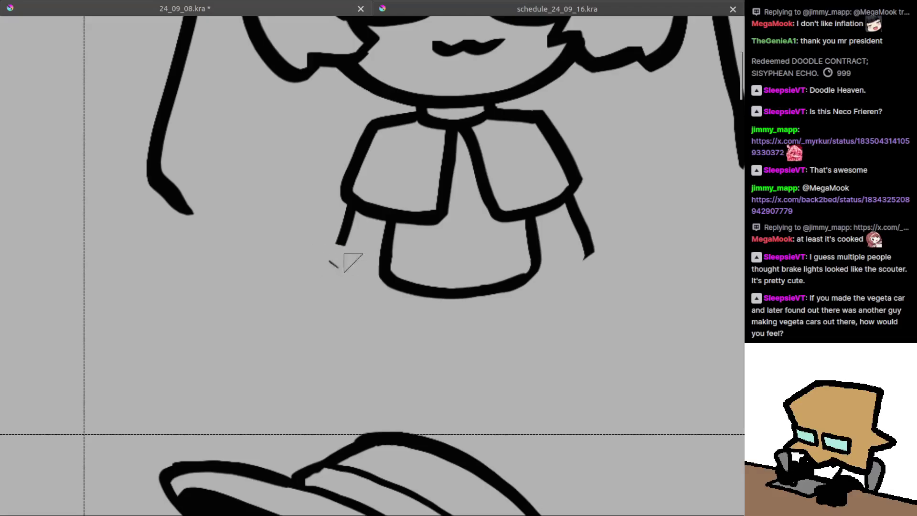
pyautogui.press('e')
pyautogui.scroll(1, 334, 275)
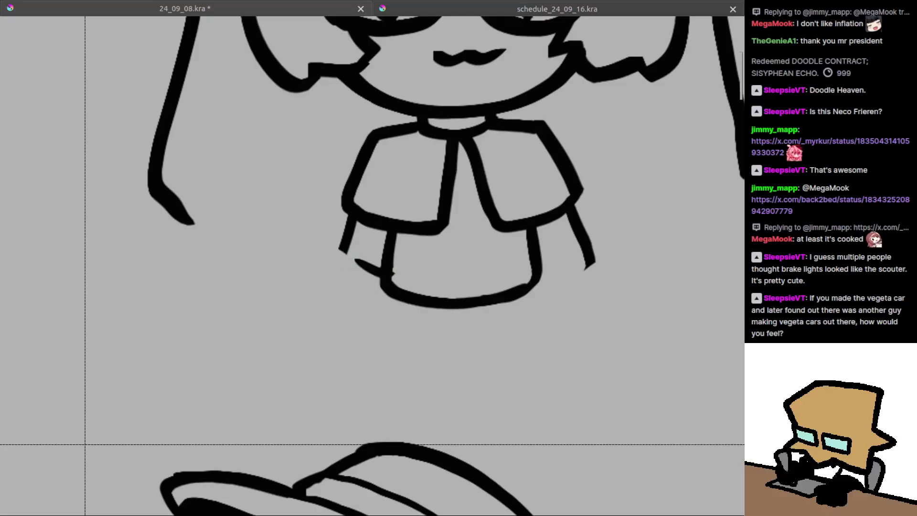
pyautogui.moveTo(383, 263)
pyautogui.mouseDown()
pyautogui.moveTo(334, 243)
pyautogui.moveTo(321, 273)
pyautogui.moveTo(330, 250)
pyautogui.moveTo(324, 258)
pyautogui.moveTo(338, 251)
pyautogui.moveTo(382, 272)
pyautogui.mouseUp()
pyautogui.hotkey('ctrl', 'z')
pyautogui.hotkey('ctrl', 'z')
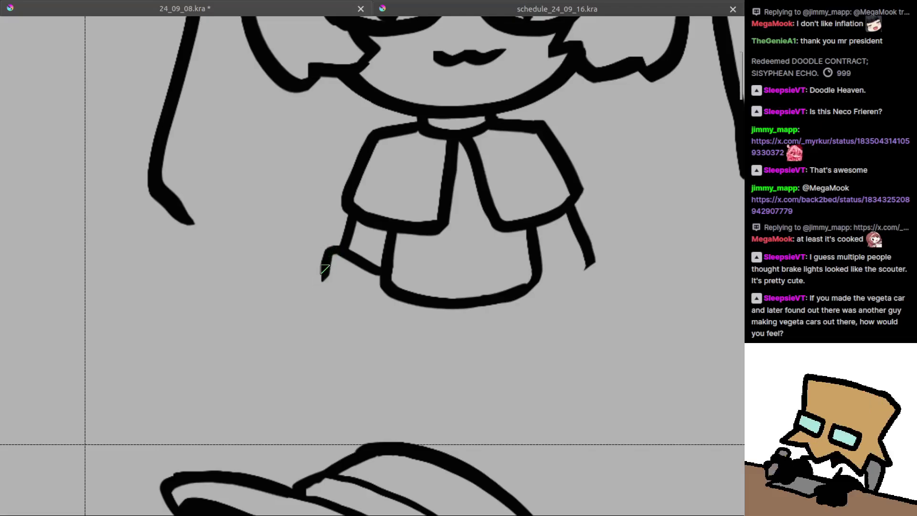
# Complete the left cuff as a rounded block joining the torso's lower corner, redoing the strokes until the shape closes.
pyautogui.moveTo(323, 281); pyautogui.dragTo(363, 296)
pyautogui.hotkey('ctrl', 'z')
pyautogui.moveTo(330, 255)
pyautogui.mouseDown()
pyautogui.moveTo(319, 280)
pyautogui.moveTo(345, 298)
pyautogui.moveTo(374, 301)
pyautogui.moveTo(385, 273)
pyautogui.mouseUp()
pyautogui.moveTo(328, 298)
pyautogui.mouseDown()
pyautogui.moveTo(350, 326)
pyautogui.moveTo(307, 304)
pyautogui.moveTo(362, 345)
pyautogui.moveTo(352, 332)
pyautogui.moveTo(352, 301)
pyautogui.moveTo(337, 350)
pyautogui.moveTo(359, 303)
pyautogui.moveTo(374, 325)
pyautogui.moveTo(369, 330)
pyautogui.moveTo(352, 304)
pyautogui.moveTo(366, 368)
pyautogui.mouseUp()
pyautogui.hotkey('ctrl', 'z')
pyautogui.hotkey('ctrl', 'z')
pyautogui.hotkey('ctrl', 'z')
pyautogui.hotkey('ctrl', 'z')
pyautogui.hotkey('ctrl', 'z')
pyautogui.hotkey('ctrl', 'z')
pyautogui.hotkey('ctrl', 'z')
pyautogui.scroll(-2, 365, 369)
pyautogui.scroll(3, 420, 356)
pyautogui.hotkey('ctrl', 'z')
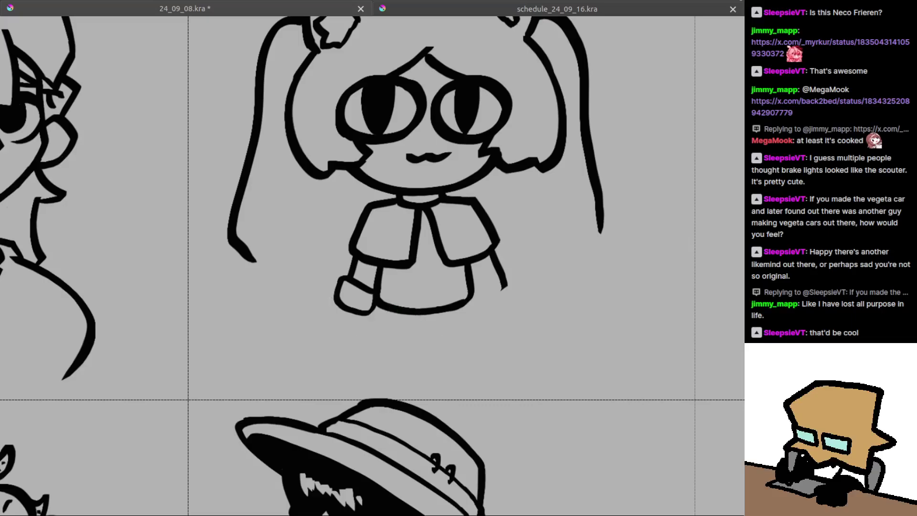
# Trim the right arm's outer line and draw a matching rounded cuff against the torso's right side.
pyautogui.scroll(2, 459, 294)
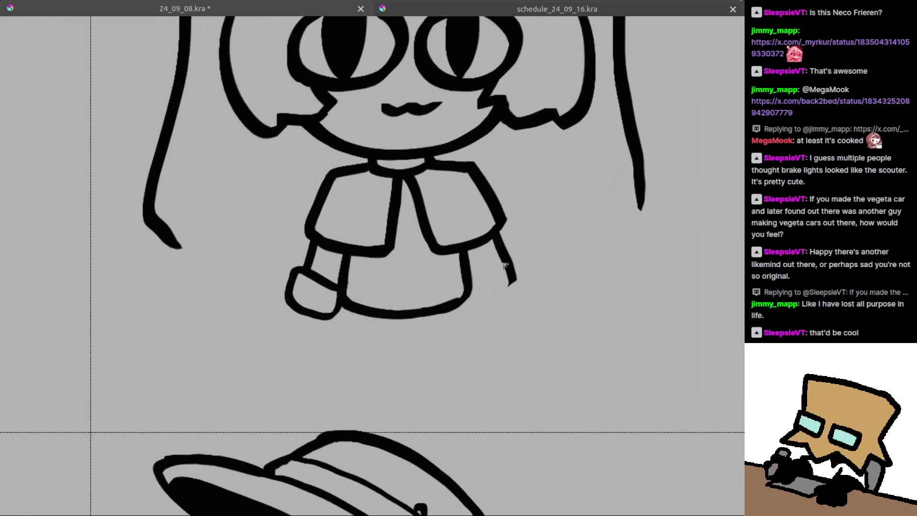
pyautogui.moveTo(494, 265)
pyautogui.mouseDown()
pyautogui.moveTo(473, 275)
pyautogui.moveTo(471, 268)
pyautogui.moveTo(500, 257)
pyautogui.moveTo(466, 268)
pyautogui.moveTo(508, 250)
pyautogui.moveTo(529, 279)
pyautogui.mouseUp()
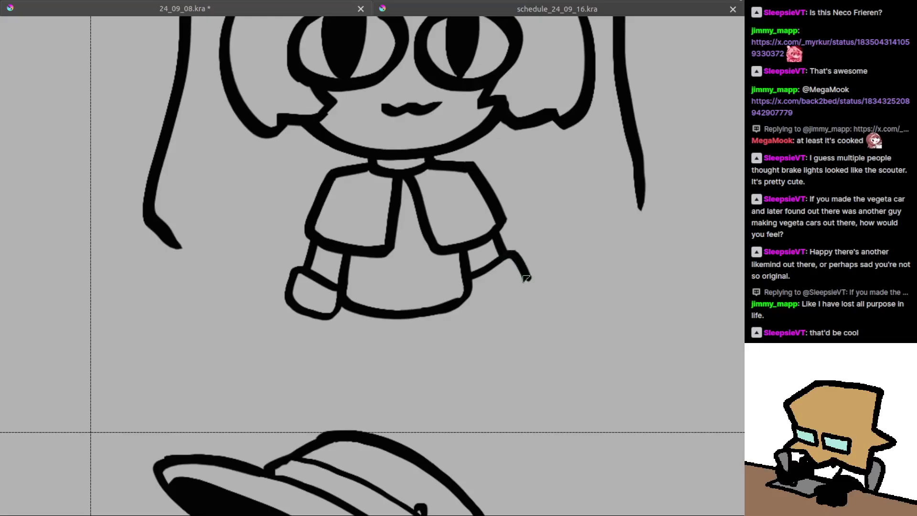
pyautogui.moveTo(488, 304); pyautogui.dragTo(471, 300)
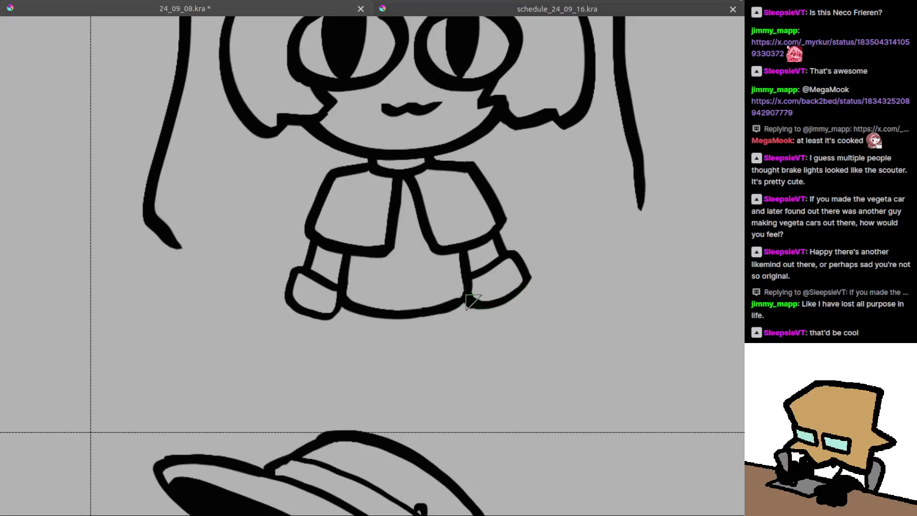
pyautogui.scroll(-2, 451, 299)
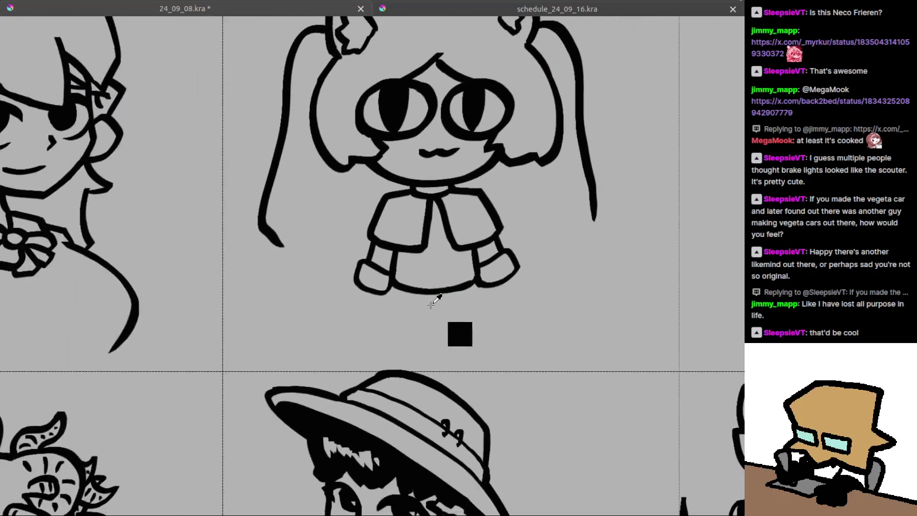
pyautogui.scroll(-3, 414, 290)
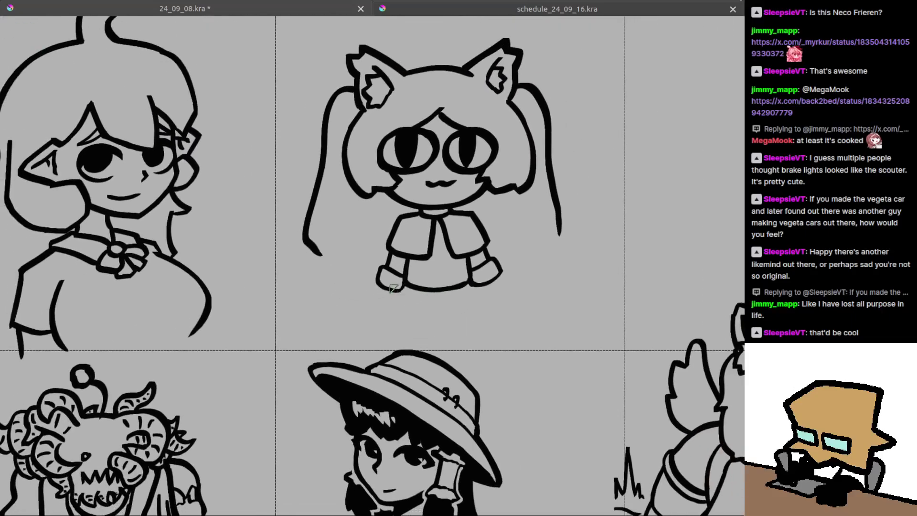
# Draw the belt's curved upper edge across the lower torso, parallel to the hem, redoing the stroke until it spans both sides.
pyautogui.scroll(2, 398, 277)
pyautogui.moveTo(397, 278); pyautogui.dragTo(408, 266)
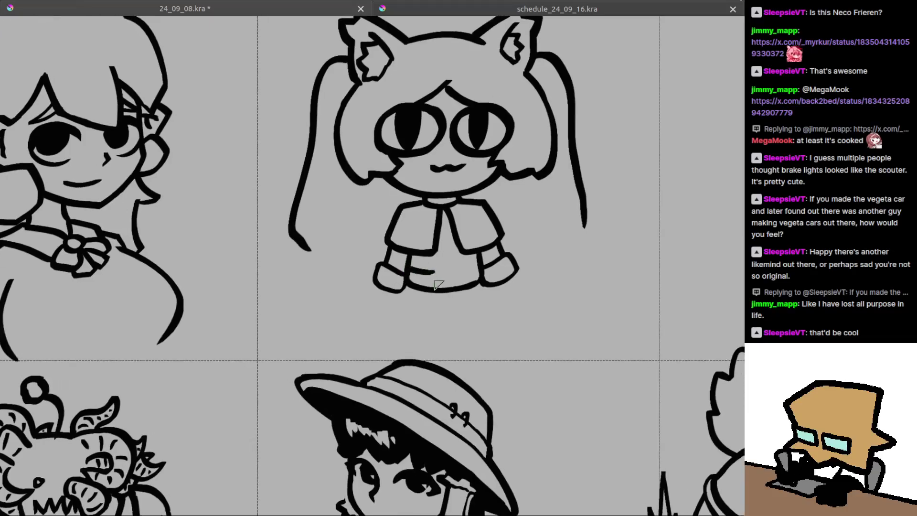
pyautogui.hotkey('ctrl', 'z')
pyautogui.moveTo(430, 270)
pyautogui.mouseDown()
pyautogui.moveTo(453, 271)
pyautogui.moveTo(444, 227)
pyautogui.moveTo(454, 282)
pyautogui.moveTo(429, 272)
pyautogui.mouseUp()
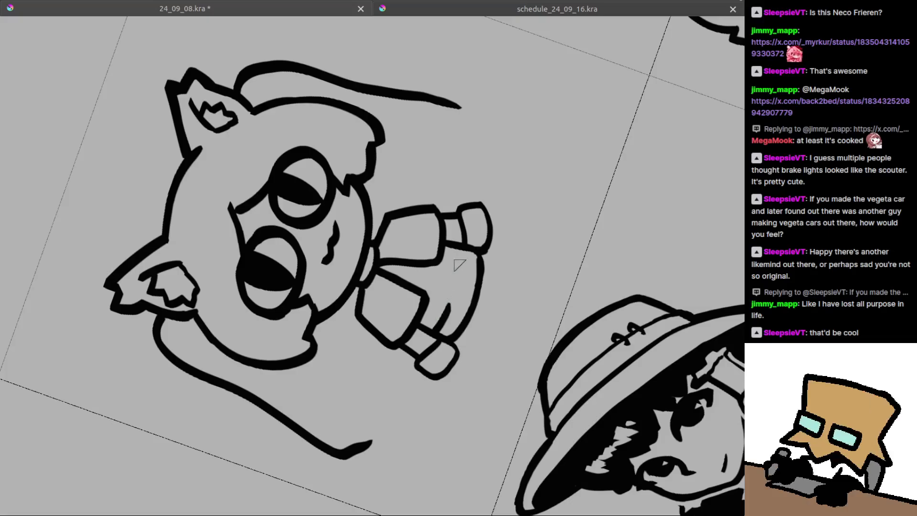
pyautogui.hotkey('ctrl', 'z')
pyautogui.moveTo(461, 250); pyautogui.dragTo(456, 292)
pyautogui.hotkey('ctrl', 'z')
pyautogui.hotkey('ctrl', 'z')
pyautogui.moveTo(462, 249)
pyautogui.mouseDown()
pyautogui.moveTo(440, 306)
pyautogui.moveTo(458, 243)
pyautogui.moveTo(450, 307)
pyautogui.mouseUp()
pyautogui.hotkey('ctrl', 'z')
pyautogui.hotkey('ctrl', 'z')
pyautogui.moveTo(460, 250); pyautogui.dragTo(440, 323)
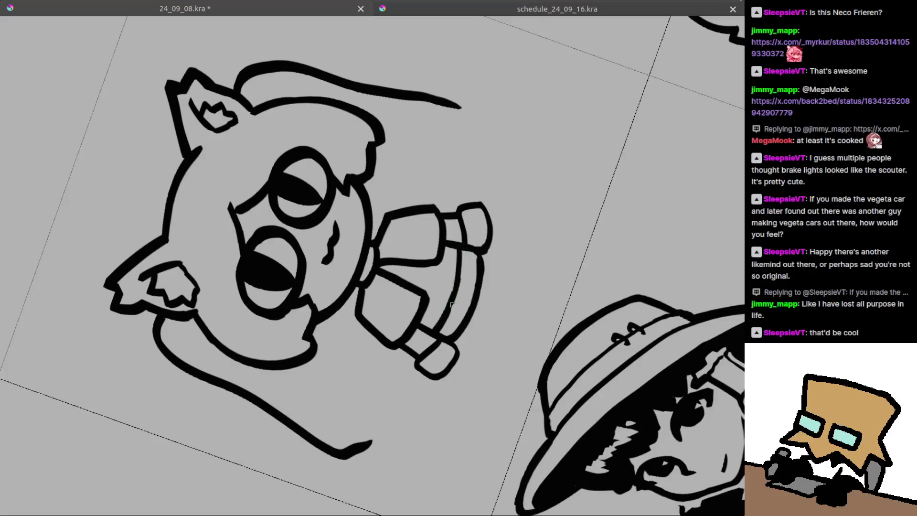
pyautogui.moveTo(456, 291); pyautogui.dragTo(449, 312)
pyautogui.hotkey('ctrl', 'z')
pyautogui.moveTo(461, 250); pyautogui.dragTo(452, 302)
pyautogui.moveTo(458, 269); pyautogui.dragTo(448, 302)
pyautogui.press('5')
pyautogui.moveTo(400, 324); pyautogui.dragTo(461, 262)
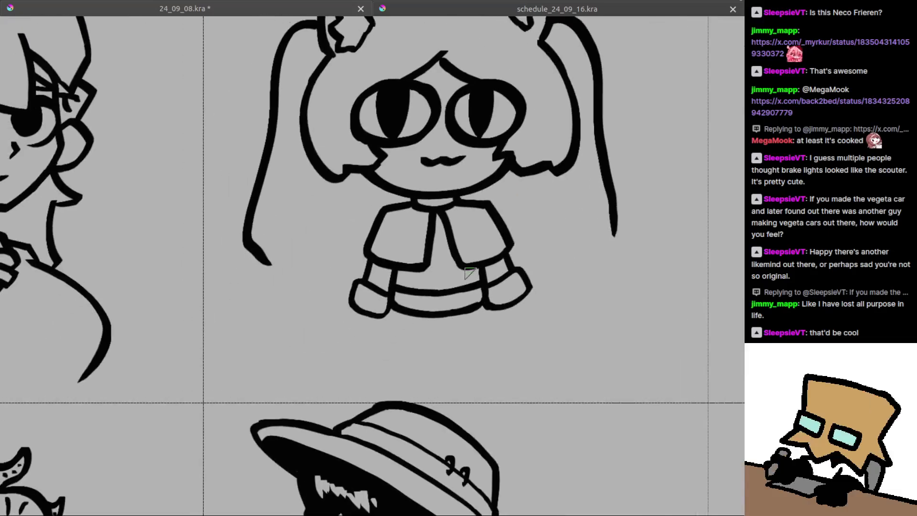
# Draw the belt buckle's upper half as a thick black corner shape and hollow it out to leave an outline.
pyautogui.scroll(1, 430, 293)
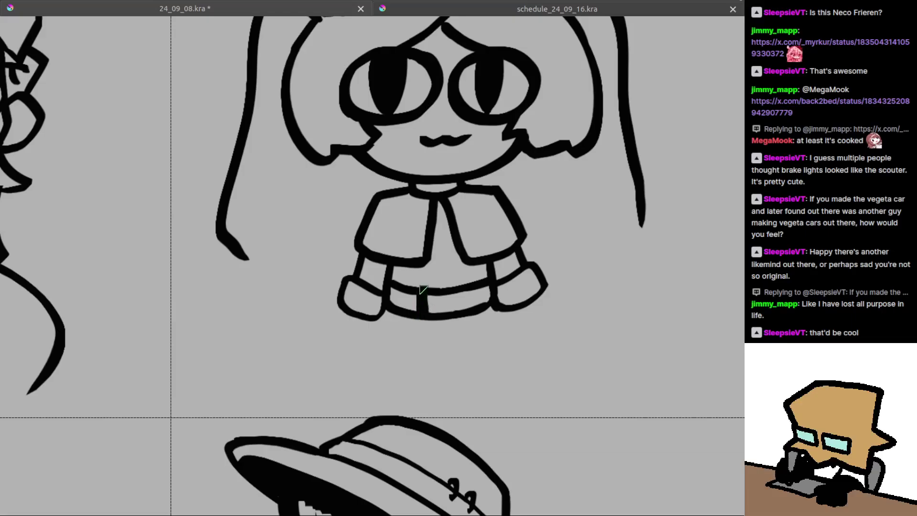
pyautogui.moveTo(426, 283); pyautogui.dragTo(449, 282)
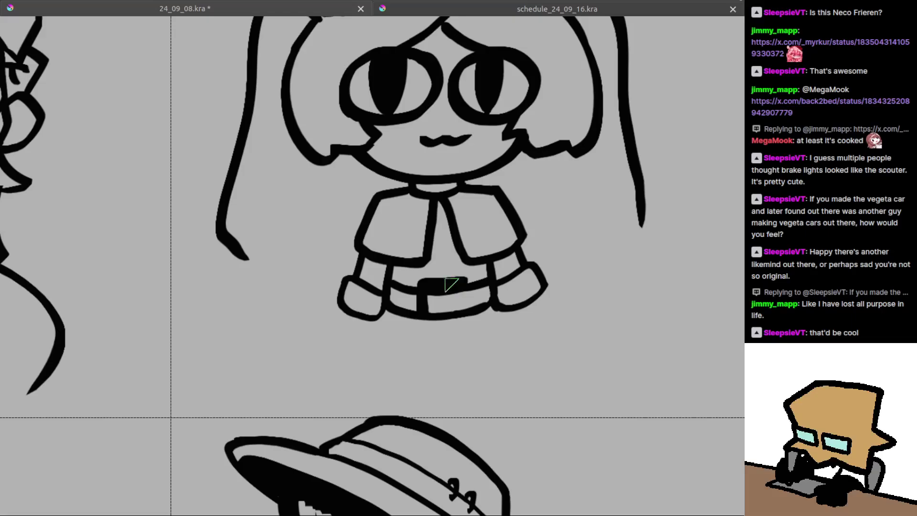
pyautogui.moveTo(451, 282); pyautogui.dragTo(457, 284)
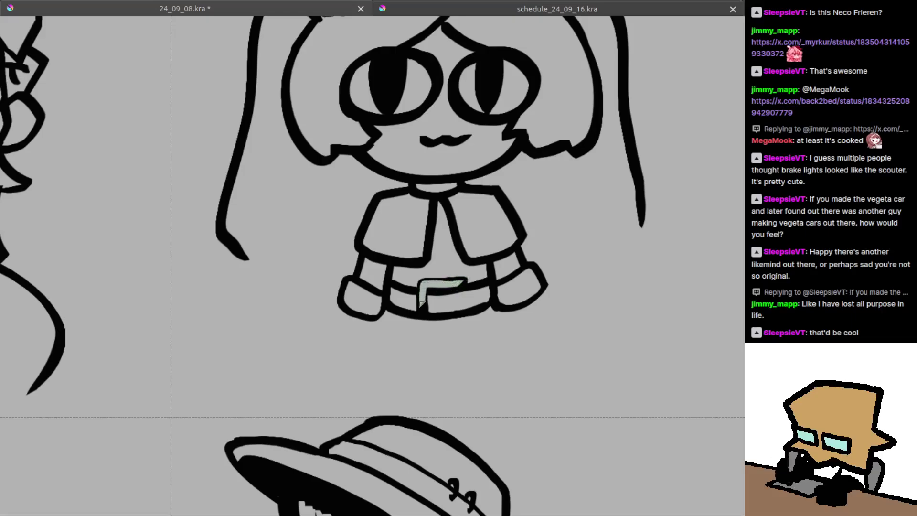
pyautogui.scroll(-5, 419, 317)
pyautogui.scroll(6, 419, 316)
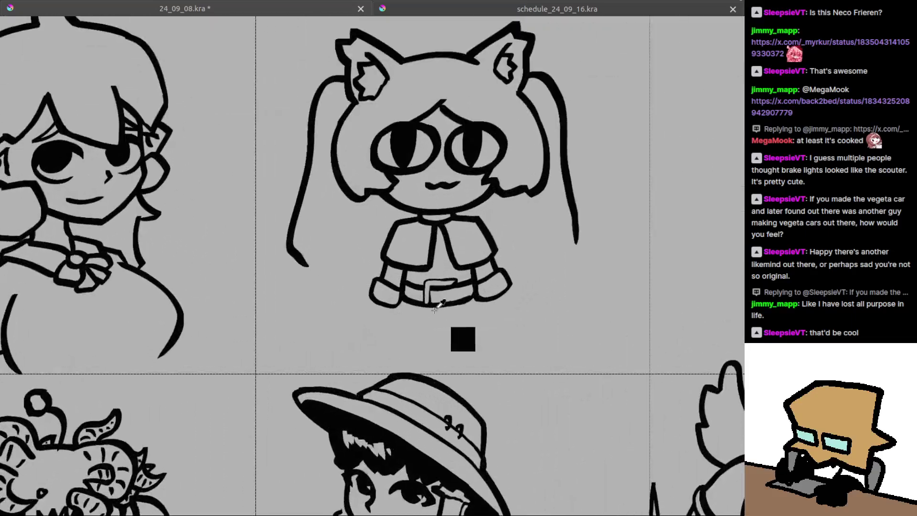
# Add the buckle's lower half as a hollowed thick stroke below the hem and draw the prong across its left side.
pyautogui.scroll(1, 428, 304)
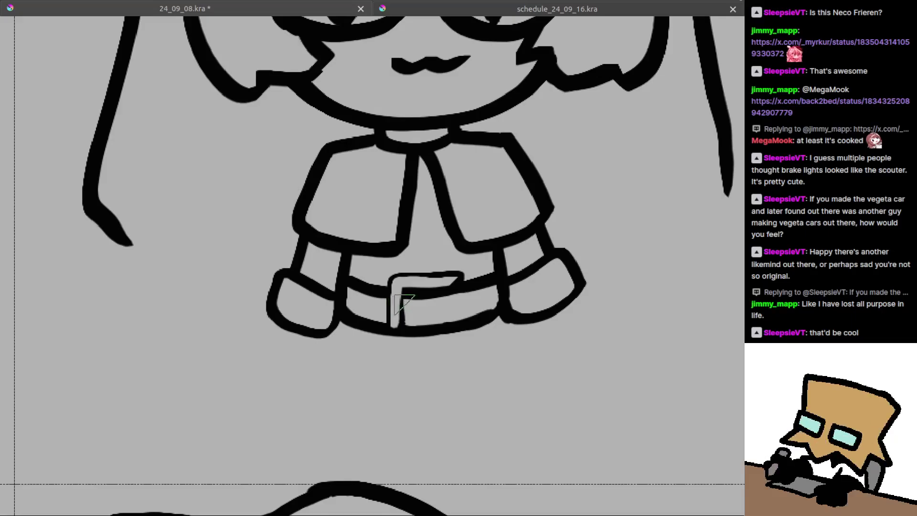
pyautogui.moveTo(391, 334)
pyautogui.mouseDown()
pyautogui.moveTo(426, 340)
pyautogui.moveTo(462, 330)
pyautogui.mouseUp()
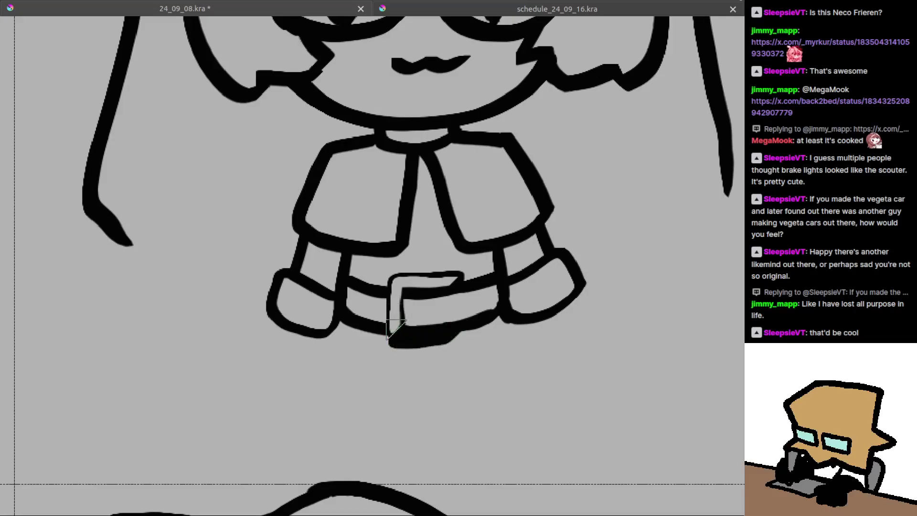
pyautogui.moveTo(400, 337); pyautogui.dragTo(449, 334)
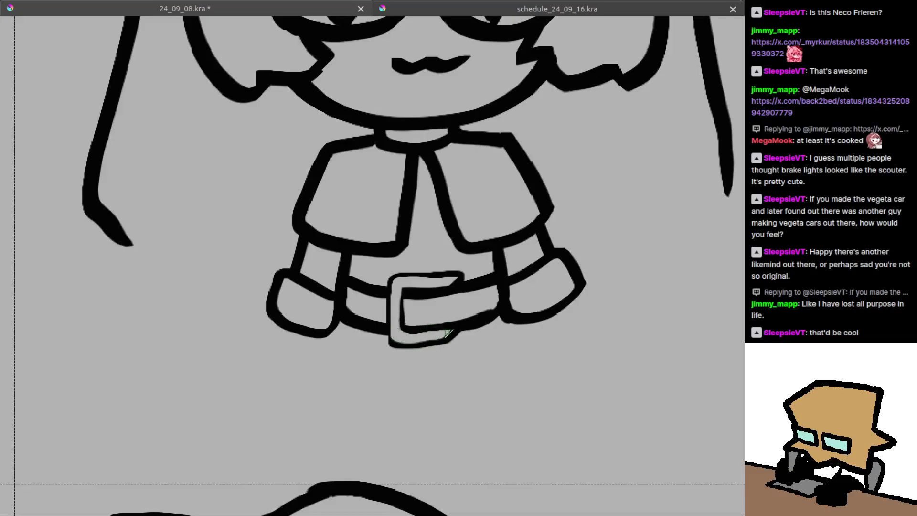
pyautogui.moveTo(385, 310); pyautogui.dragTo(401, 309)
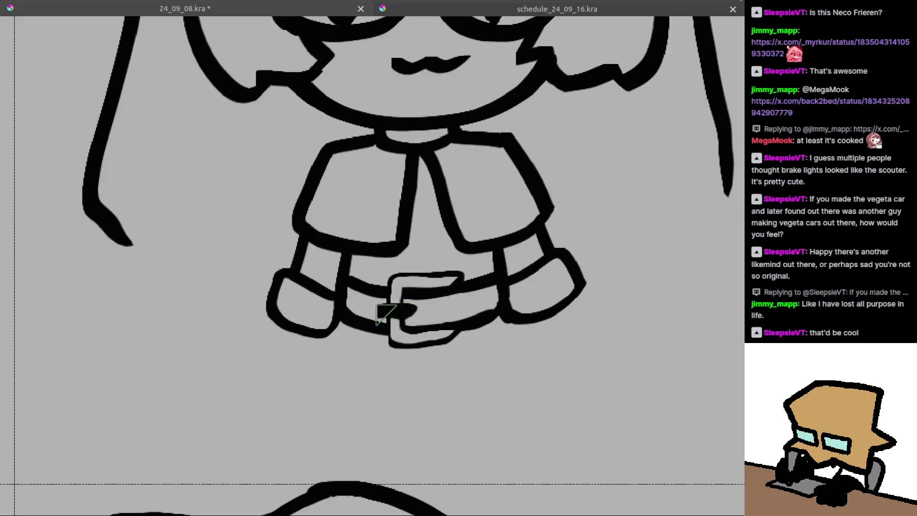
# Select the whole twin-tailed girl, move her slightly higher within her grid cell, and clear the selection.
pyautogui.scroll(-5, 403, 311)
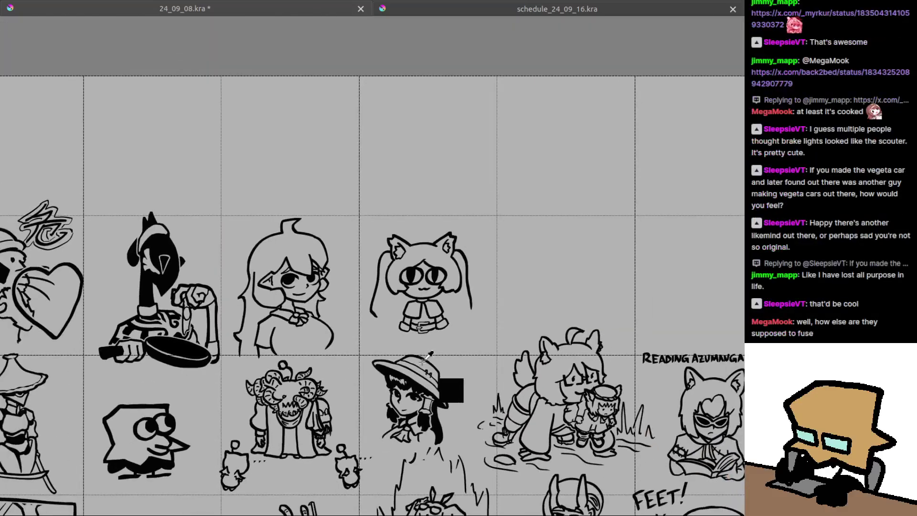
pyautogui.scroll(2, 418, 310)
pyautogui.moveTo(320, 112); pyautogui.dragTo(550, 325)
pyautogui.press('t')
pyautogui.moveTo(473, 305); pyautogui.dragTo(471, 289)
pyautogui.hotkey('ctrl', 'shift', 'a')
pyautogui.press('b')
pyautogui.scroll(4, 420, 307)
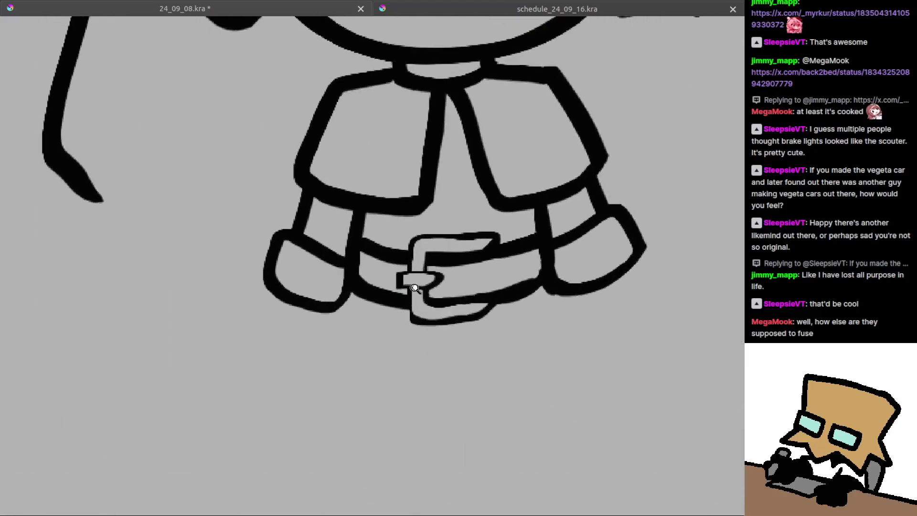
pyautogui.moveTo(410, 311)
pyautogui.mouseDown()
pyautogui.moveTo(411, 293)
pyautogui.moveTo(414, 317)
pyautogui.mouseUp()
pyautogui.hotkey('ctrl', 'z')
pyautogui.scroll(-5, 411, 299)
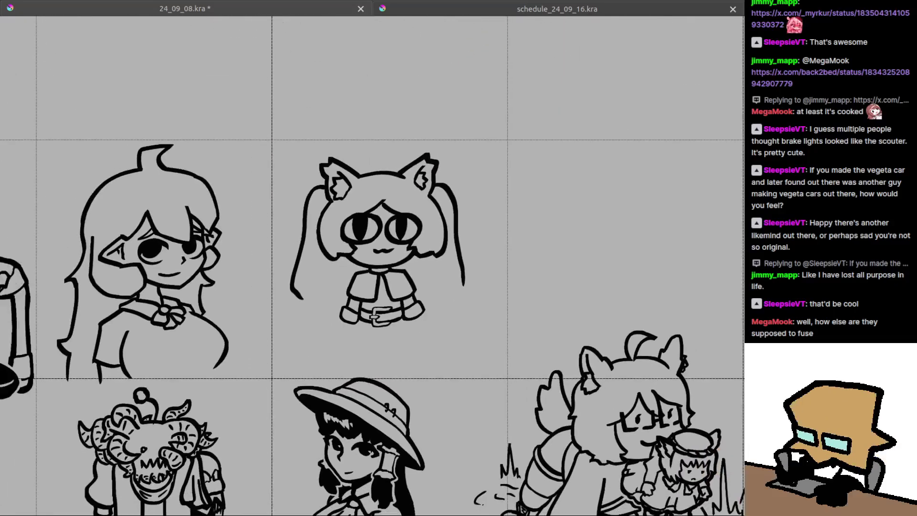
# Sketch an elongated rounded shape with two short lines beneath it in the empty cell beside the twin-tailed girl.
pyautogui.moveTo(509, 253); pyautogui.dragTo(380, 311)
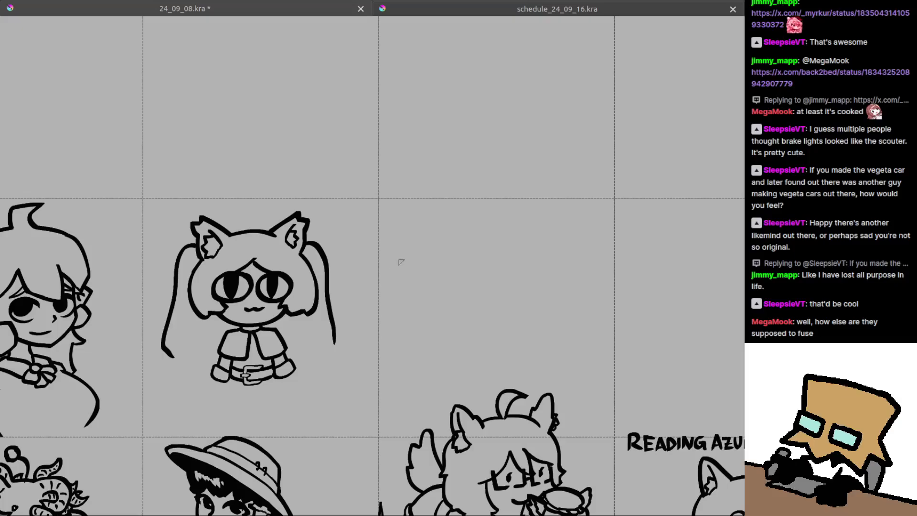
pyautogui.moveTo(482, 215)
pyautogui.mouseDown()
pyautogui.moveTo(434, 213)
pyautogui.moveTo(425, 235)
pyautogui.moveTo(495, 248)
pyautogui.mouseUp()
pyautogui.hotkey('ctrl', 'z')
pyautogui.moveTo(484, 216)
pyautogui.mouseDown()
pyautogui.moveTo(512, 222)
pyautogui.moveTo(498, 251)
pyautogui.mouseUp()
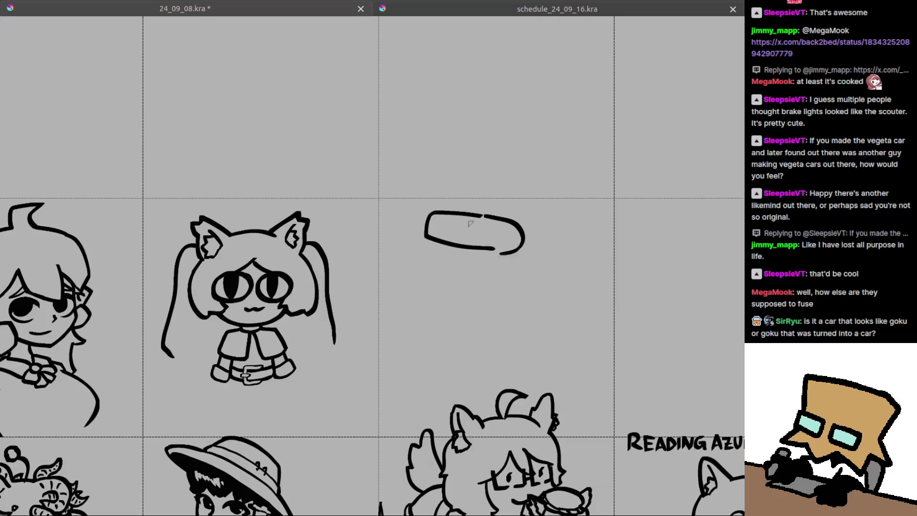
pyautogui.hotkey('ctrl', 'z')
pyautogui.moveTo(481, 215)
pyautogui.mouseDown()
pyautogui.moveTo(518, 225)
pyautogui.moveTo(497, 248)
pyautogui.moveTo(448, 267)
pyautogui.moveTo(471, 258)
pyautogui.mouseUp()
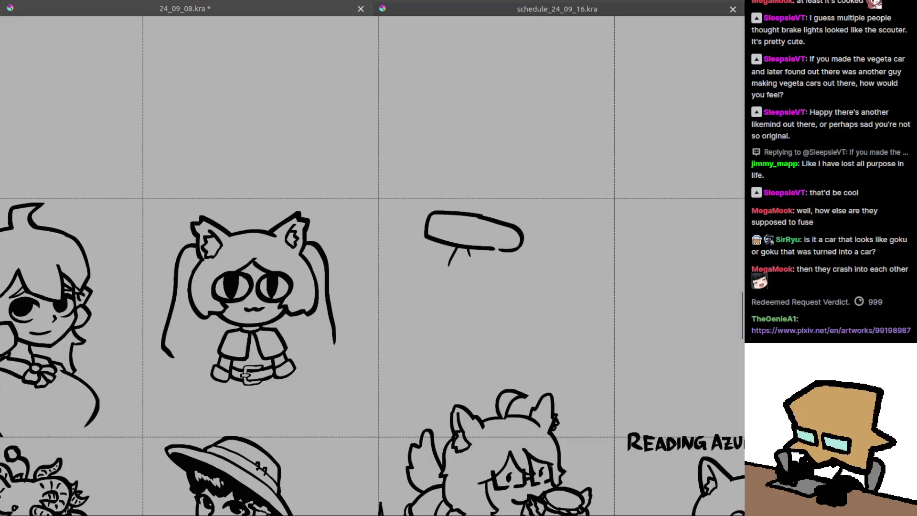
pyautogui.scroll(2, 478, 300)
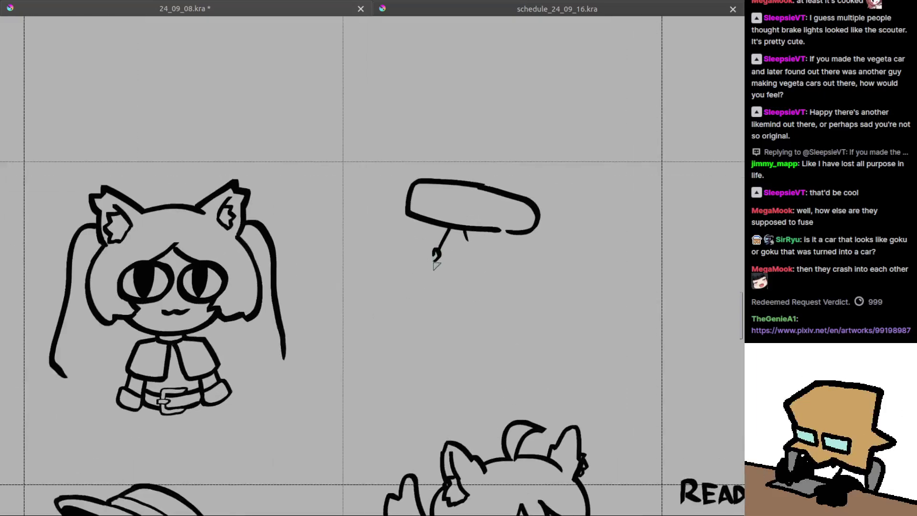
# Try a small detail below the elongated rounded shape, undo it, and clear the whole sketch from the cell.
pyautogui.moveTo(425, 278)
pyautogui.mouseDown()
pyautogui.moveTo(433, 299)
pyautogui.moveTo(429, 278)
pyautogui.moveTo(444, 293)
pyautogui.moveTo(457, 283)
pyautogui.moveTo(436, 292)
pyautogui.moveTo(425, 284)
pyautogui.mouseUp()
pyautogui.hotkey('ctrl', 'z')
pyautogui.hotkey('ctrl', 'z')
pyautogui.scroll(-3, 467, 301)
pyautogui.hotkey('ctrl', 'r')
pyautogui.moveTo(429, 244); pyautogui.dragTo(518, 323)
pyautogui.hotkey('ctrl', 'x')
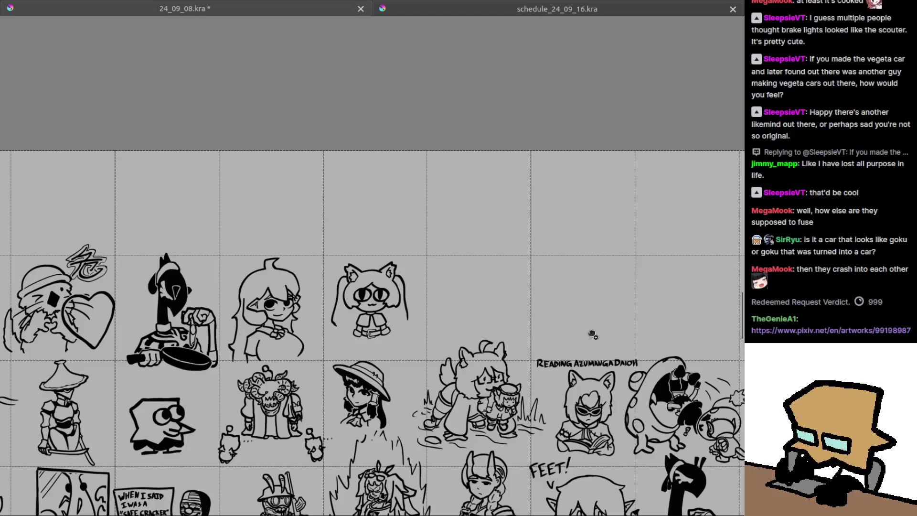
# Paste the picture of the man reading in a library onto the canvas, examine it, and remove it.
pyautogui.hotkey('ctrl', 'v')
pyautogui.scroll(3, 537, 204)
pyautogui.moveTo(412, 380); pyautogui.dragTo(539, 183)
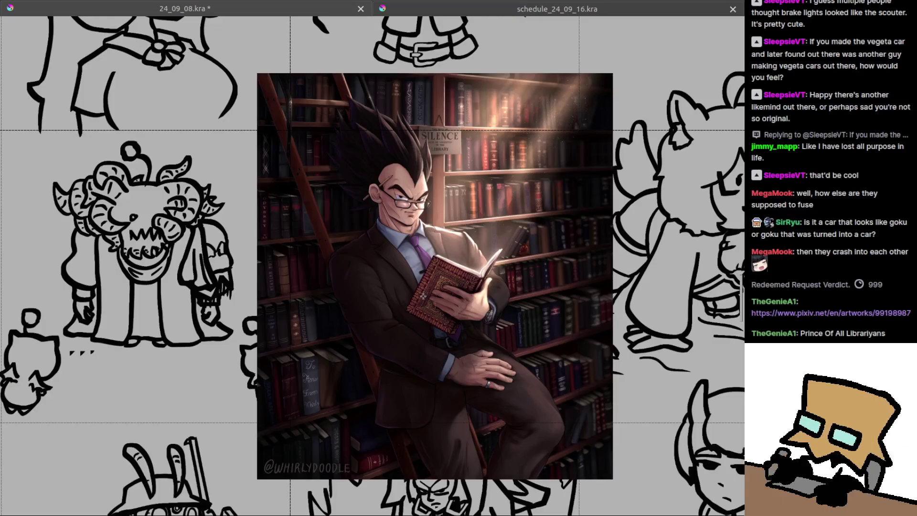
pyautogui.scroll(-3, 424, 295)
pyautogui.hotkey('ctrl', 'z')
# Draw the twin-tailed girl's flared skirt from the belt's left end into the bottom hem, redoing the stroke until it sits right.
pyautogui.scroll(2, 425, 296)
pyautogui.moveTo(437, 248); pyautogui.dragTo(424, 336)
pyautogui.moveTo(467, 223); pyautogui.dragTo(419, 365)
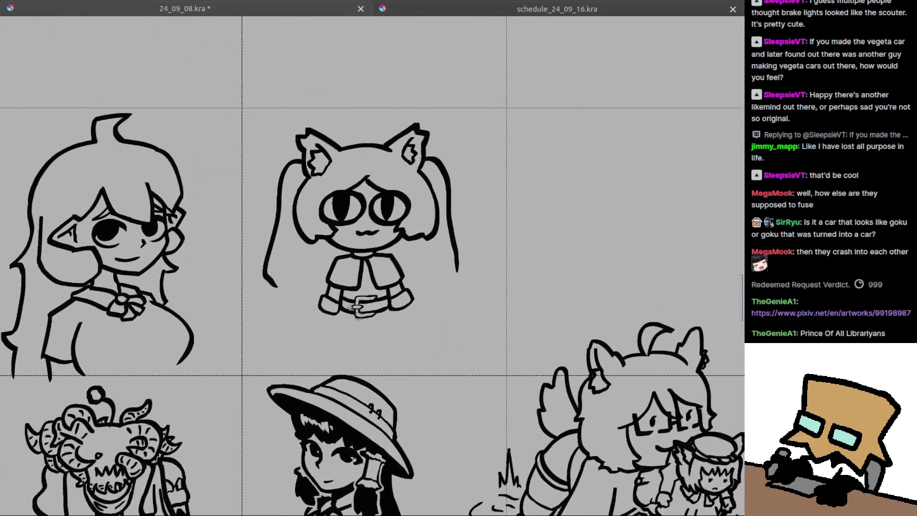
pyautogui.scroll(2, 349, 308)
pyautogui.moveTo(347, 336); pyautogui.dragTo(376, 321)
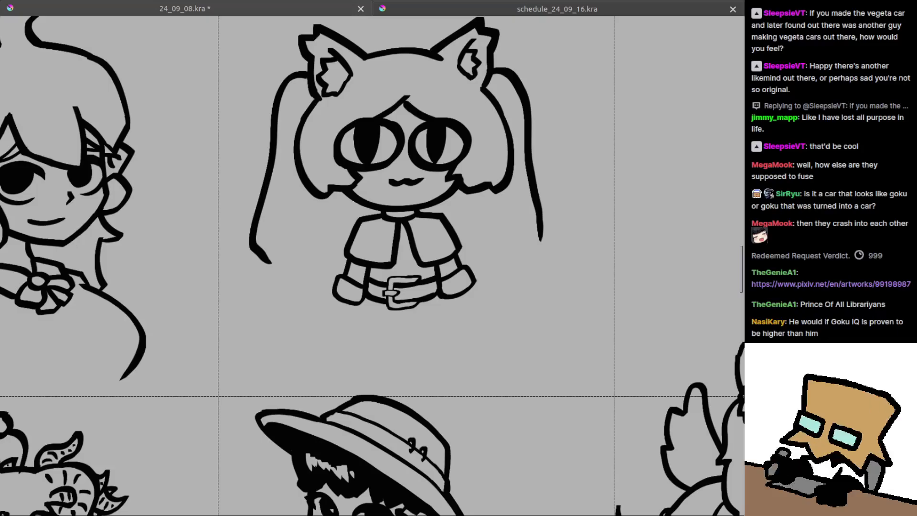
pyautogui.scroll(3, 406, 330)
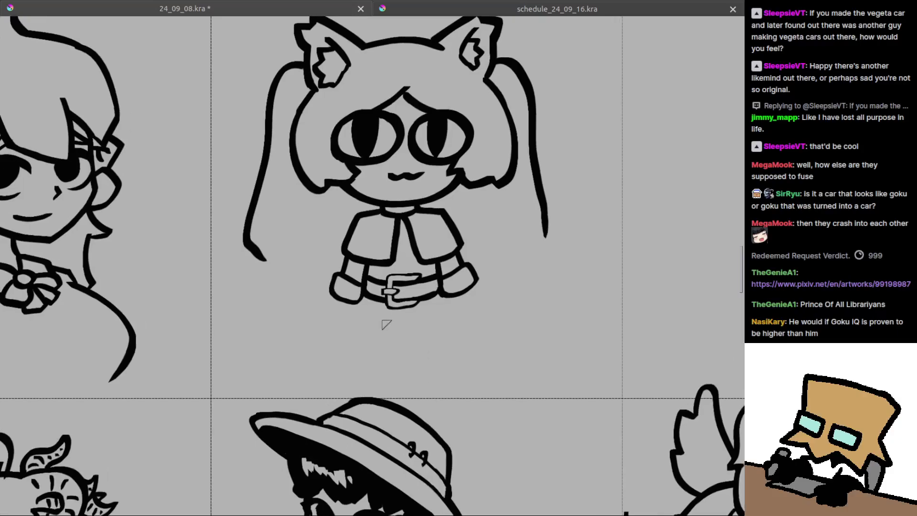
pyautogui.moveTo(340, 325); pyautogui.dragTo(345, 336)
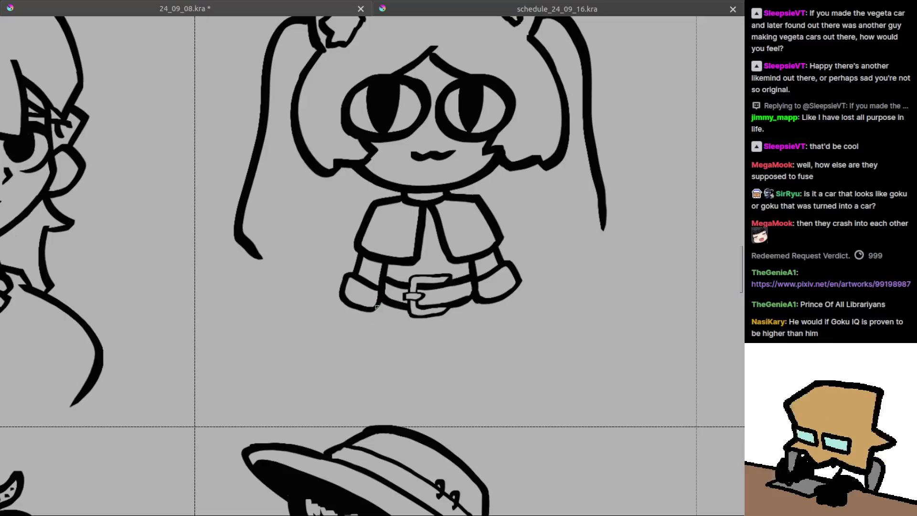
pyautogui.moveTo(374, 306)
pyautogui.mouseDown()
pyautogui.moveTo(355, 345)
pyautogui.moveTo(447, 363)
pyautogui.mouseUp()
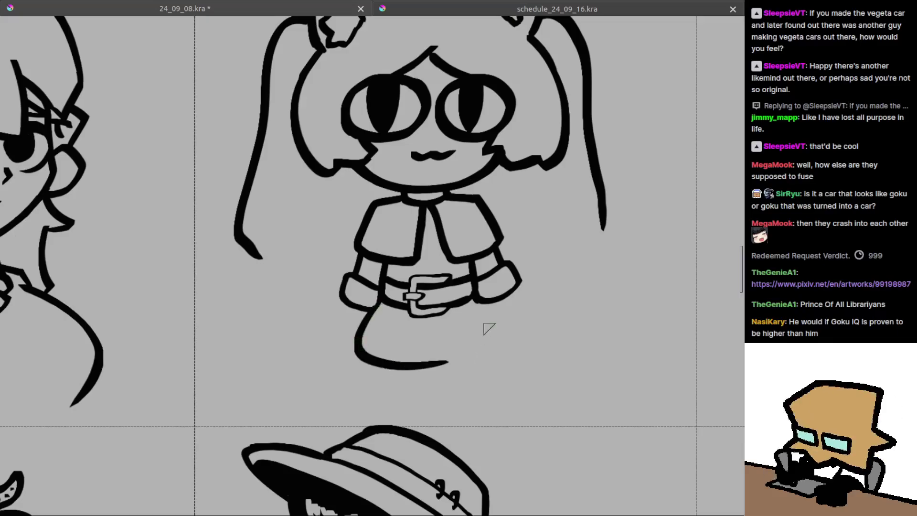
pyautogui.hotkey('ctrl', 'z')
pyautogui.moveTo(375, 304)
pyautogui.mouseDown()
pyautogui.moveTo(356, 341)
pyautogui.moveTo(434, 354)
pyautogui.mouseUp()
pyautogui.hotkey('ctrl', 'z')
pyautogui.hotkey('ctrl', 'z')
# Draw the skirt's right side and join the hem strokes into one closed curve below the belt.
pyautogui.moveTo(477, 307)
pyautogui.mouseDown()
pyautogui.moveTo(490, 321)
pyautogui.moveTo(484, 330)
pyautogui.moveTo(450, 353)
pyautogui.mouseUp()
pyautogui.hotkey('ctrl', 'z')
pyautogui.hotkey('ctrl', 'z')
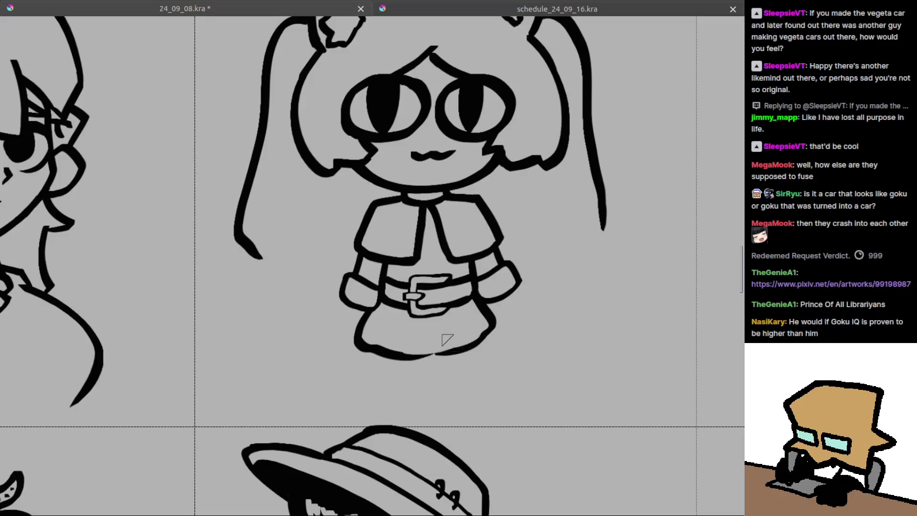
pyautogui.moveTo(410, 347); pyautogui.dragTo(464, 343)
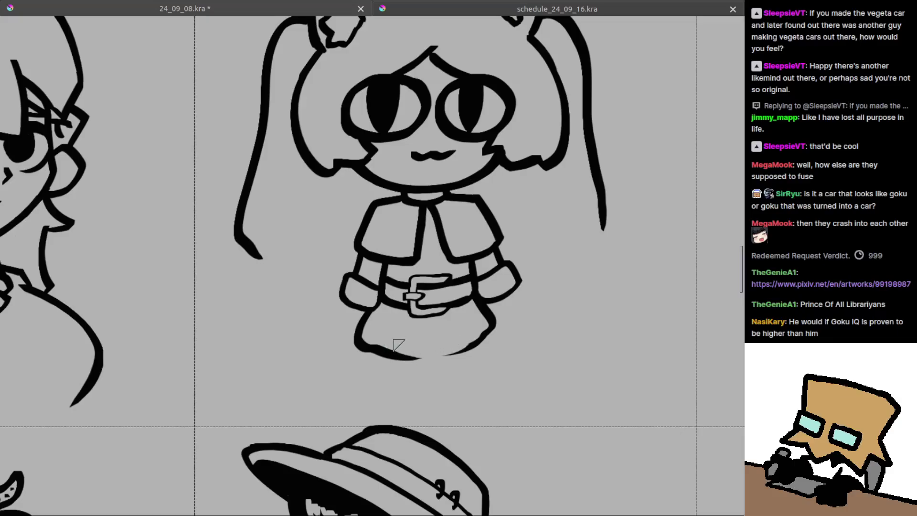
pyautogui.moveTo(395, 355)
pyautogui.mouseDown()
pyautogui.moveTo(429, 363)
pyautogui.moveTo(413, 342)
pyautogui.moveTo(361, 328)
pyautogui.moveTo(415, 313)
pyautogui.mouseUp()
pyautogui.hotkey('ctrl', 'z')
pyautogui.scroll(2, 415, 313)
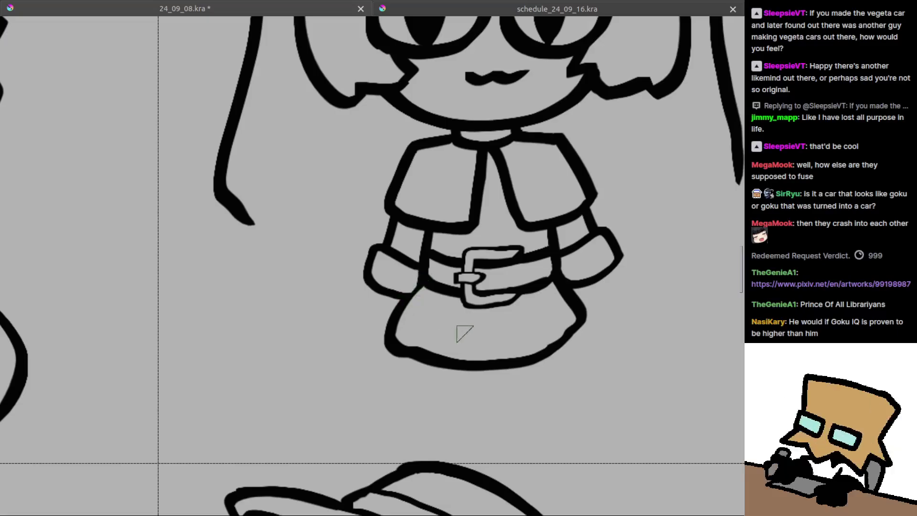
# Mirror the canvas view, reshape the skirt's right edge and hem corner into a smoother curve, and restore the view.
pyautogui.moveTo(436, 354); pyautogui.dragTo(443, 358)
pyautogui.press('m')
pyautogui.moveTo(379, 336); pyautogui.dragTo(555, 345)
pyautogui.moveTo(362, 320); pyautogui.dragTo(385, 314)
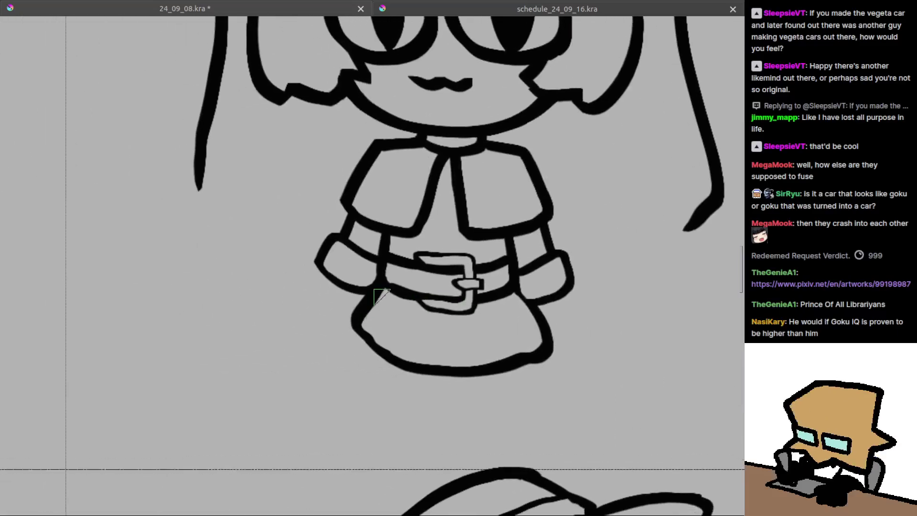
pyautogui.moveTo(380, 298)
pyautogui.mouseDown()
pyautogui.moveTo(369, 317)
pyautogui.moveTo(372, 345)
pyautogui.moveTo(399, 348)
pyautogui.moveTo(372, 348)
pyautogui.moveTo(380, 318)
pyautogui.moveTo(363, 305)
pyautogui.moveTo(375, 294)
pyautogui.mouseUp()
pyautogui.press('e')
pyautogui.moveTo(377, 289)
pyautogui.mouseDown()
pyautogui.moveTo(355, 340)
pyautogui.moveTo(406, 368)
pyautogui.mouseUp()
pyautogui.hotkey('ctrl', 'z')
pyautogui.scroll(-5, 406, 368)
pyautogui.scroll(6, 423, 381)
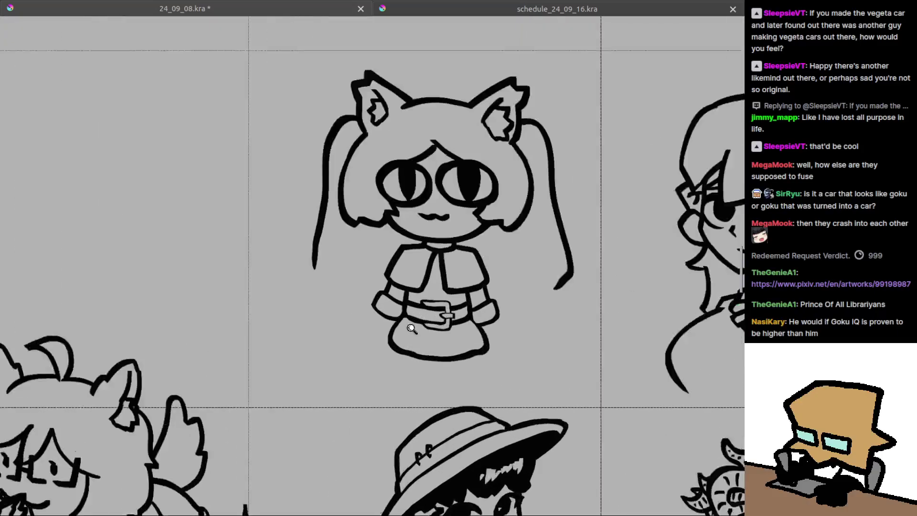
pyautogui.moveTo(394, 287)
pyautogui.mouseDown()
pyautogui.moveTo(368, 336)
pyautogui.moveTo(370, 356)
pyautogui.moveTo(415, 381)
pyautogui.mouseUp()
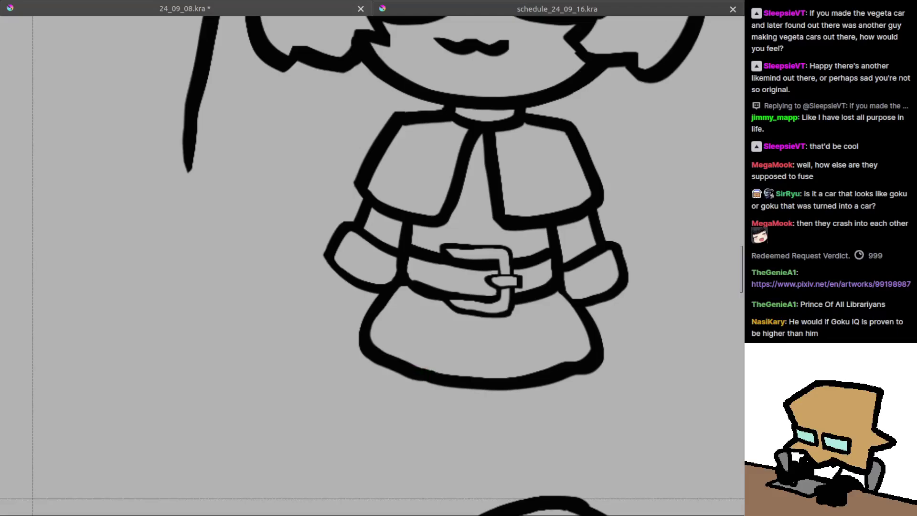
pyautogui.scroll(-5, 415, 381)
pyautogui.press('m')
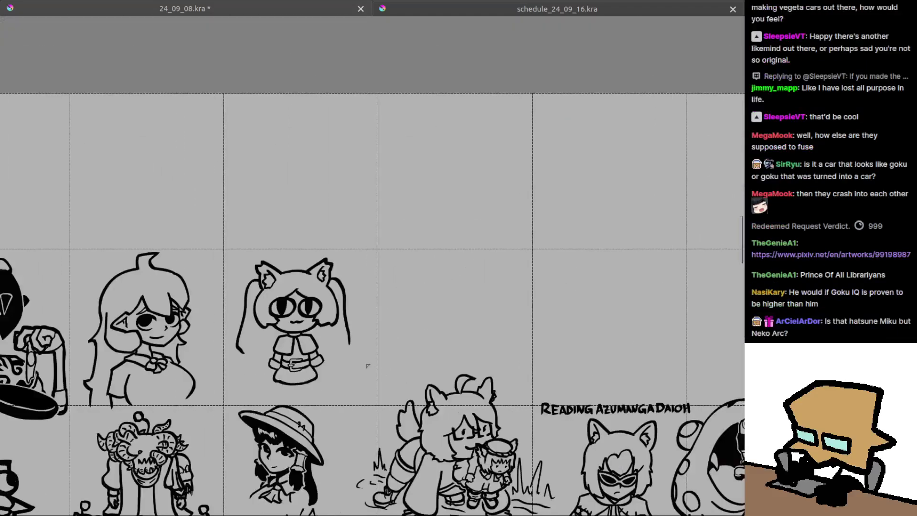
# Try erasing the girl's left-hand cuff and redrawing the arm beside the skirt, and undo the changes.
pyautogui.scroll(6, 459, 315)
pyautogui.moveTo(452, 311)
pyautogui.mouseDown()
pyautogui.moveTo(460, 341)
pyautogui.moveTo(422, 373)
pyautogui.mouseUp()
pyautogui.moveTo(294, 393); pyautogui.dragTo(367, 361)
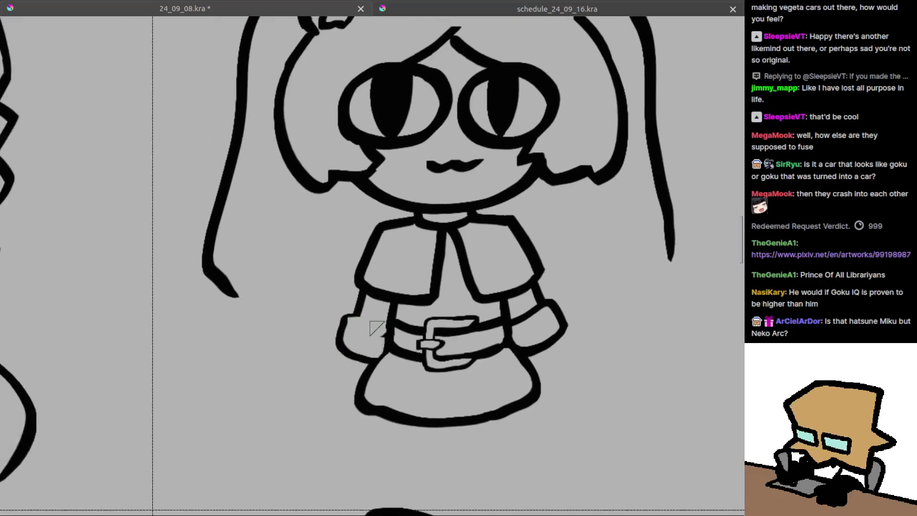
pyautogui.moveTo(375, 354)
pyautogui.mouseDown()
pyautogui.moveTo(360, 344)
pyautogui.moveTo(342, 356)
pyautogui.moveTo(345, 310)
pyautogui.moveTo(380, 341)
pyautogui.moveTo(388, 337)
pyautogui.mouseUp()
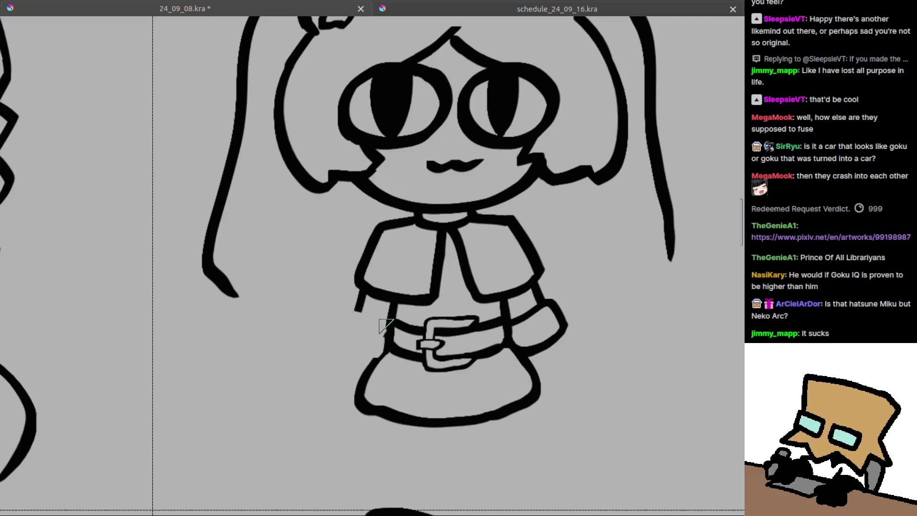
pyautogui.scroll(-3, 383, 326)
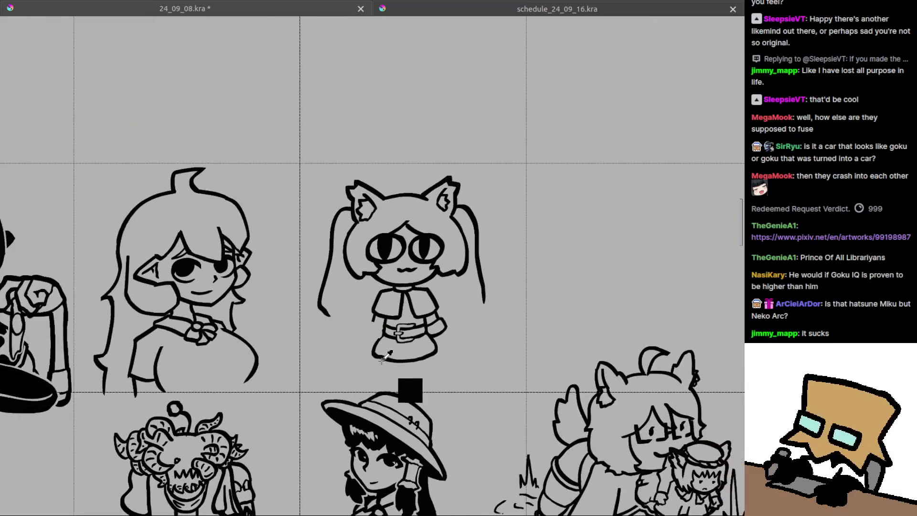
pyautogui.scroll(1, 380, 334)
pyautogui.scroll(2, 386, 329)
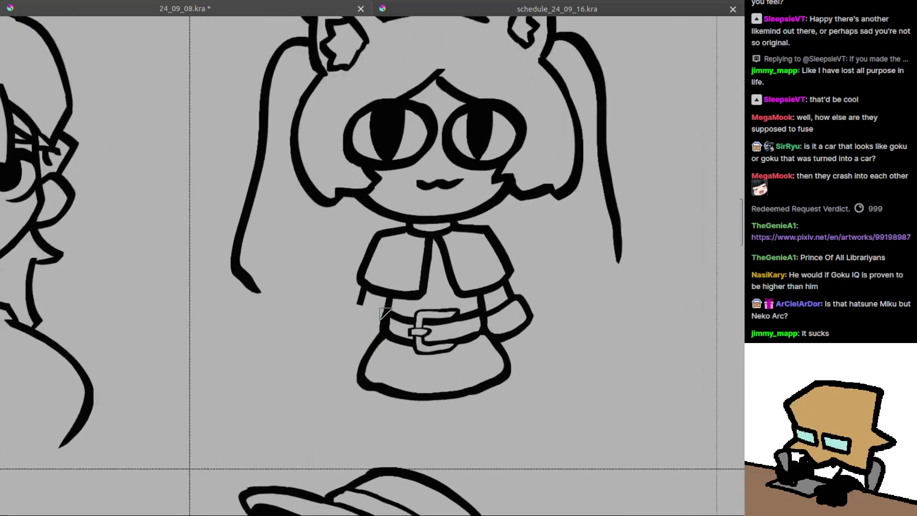
pyautogui.moveTo(380, 306)
pyautogui.mouseDown()
pyautogui.moveTo(383, 329)
pyautogui.moveTo(359, 316)
pyautogui.moveTo(381, 315)
pyautogui.moveTo(357, 307)
pyautogui.moveTo(384, 319)
pyautogui.moveTo(356, 310)
pyautogui.moveTo(350, 329)
pyautogui.moveTo(385, 359)
pyautogui.moveTo(345, 368)
pyautogui.moveTo(365, 373)
pyautogui.mouseUp()
pyautogui.hotkey('ctrl', 'z')
pyautogui.hotkey('ctrl', 'z')
pyautogui.hotkey('ctrl', 'z')
pyautogui.hotkey('ctrl', 'z')
pyautogui.hotkey('ctrl', 'z')
# Draw a rounded hand below the left-hand cuff, resting against the skirt, and tidy where it meets the hem.
pyautogui.moveTo(354, 341)
pyautogui.mouseDown()
pyautogui.moveTo(341, 356)
pyautogui.moveTo(360, 381)
pyautogui.mouseUp()
pyautogui.hotkey('ctrl', 'z')
pyautogui.moveTo(353, 340)
pyautogui.mouseDown()
pyautogui.moveTo(361, 383)
pyautogui.moveTo(376, 389)
pyautogui.mouseUp()
pyautogui.hotkey('ctrl', 'z')
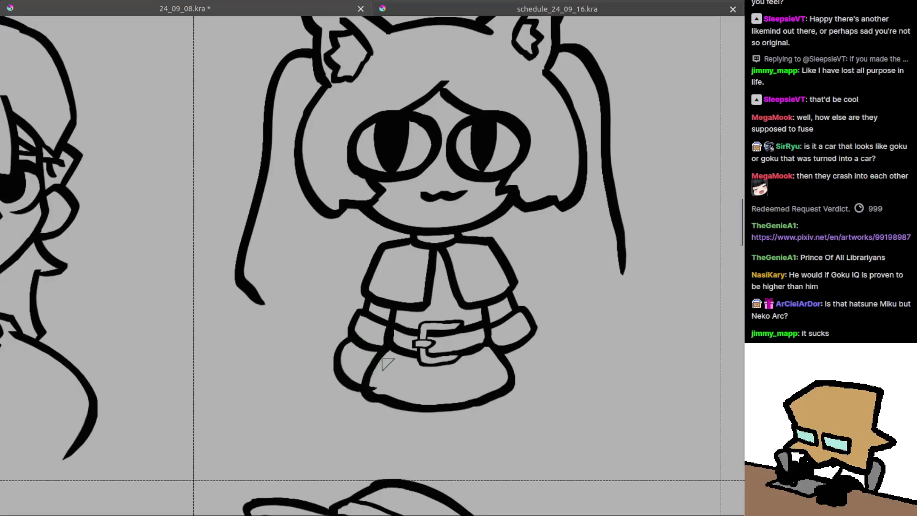
pyautogui.moveTo(395, 352); pyautogui.dragTo(354, 341)
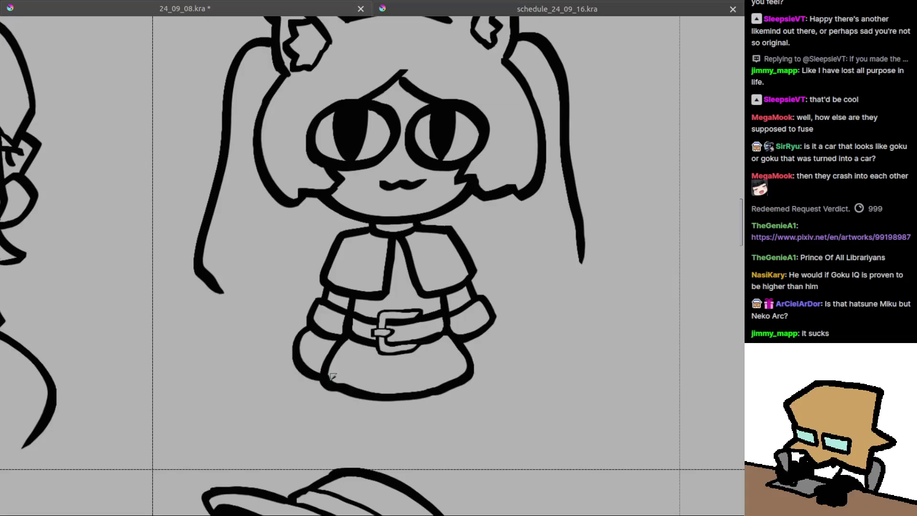
pyautogui.moveTo(402, 361)
pyautogui.mouseDown()
pyautogui.moveTo(357, 364)
pyautogui.moveTo(427, 337)
pyautogui.moveTo(381, 360)
pyautogui.mouseUp()
# Draw a matching rounded hand below the opposite cuff in mirrored view and check the whole figure in both orientations.
pyautogui.press('m')
pyautogui.hotkey('ctrl', 'z')
pyautogui.moveTo(379, 323); pyautogui.dragTo(397, 366)
pyautogui.hotkey('ctrl', 'z')
pyautogui.hotkey('ctrl', 'z')
pyautogui.moveTo(379, 323)
pyautogui.mouseDown()
pyautogui.moveTo(364, 337)
pyautogui.moveTo(394, 371)
pyautogui.mouseUp()
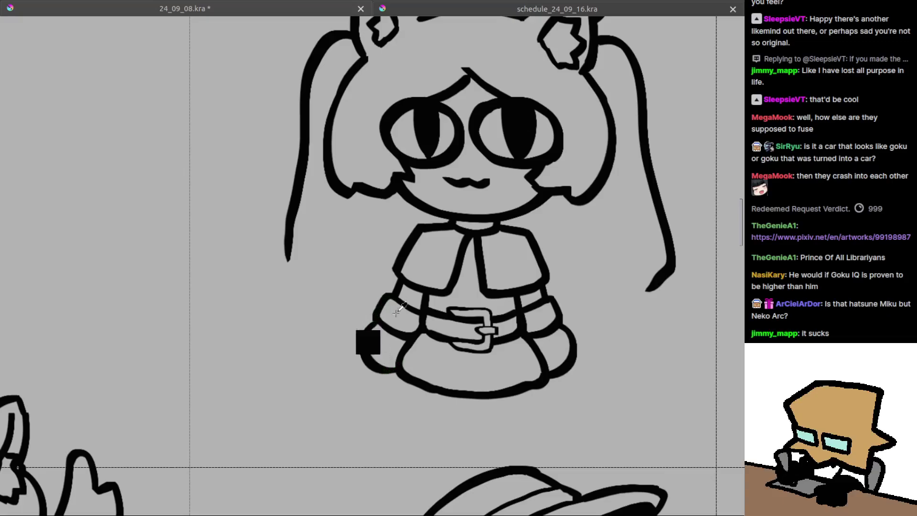
pyautogui.scroll(-3, 392, 327)
pyautogui.scroll(1, 409, 354)
pyautogui.moveTo(386, 350); pyautogui.dragTo(470, 379)
pyautogui.press('m')
pyautogui.press('m')
pyautogui.press('m')
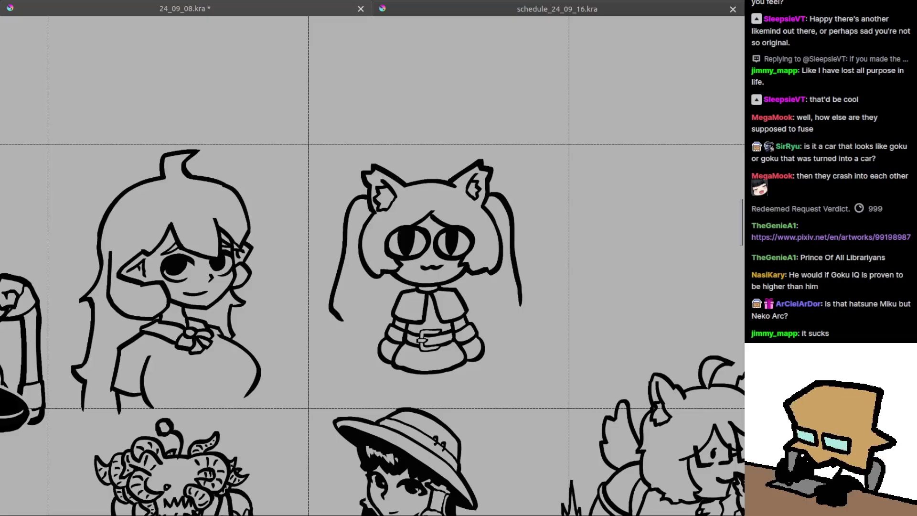
# Try four short, closely set leg lines below the skirt's hem.
pyautogui.moveTo(425, 378); pyautogui.dragTo(393, 372)
pyautogui.scroll(1, 395, 372)
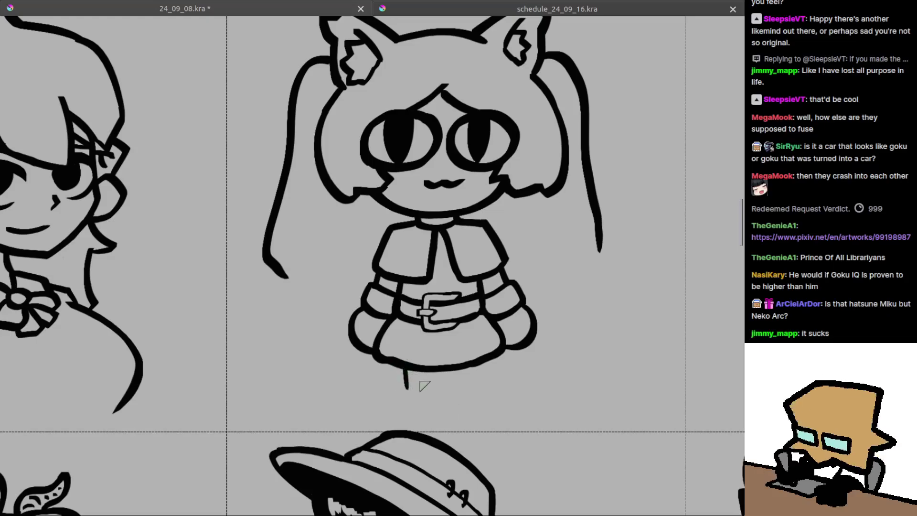
pyautogui.moveTo(435, 372)
pyautogui.mouseDown()
pyautogui.moveTo(433, 389)
pyautogui.moveTo(444, 391)
pyautogui.mouseUp()
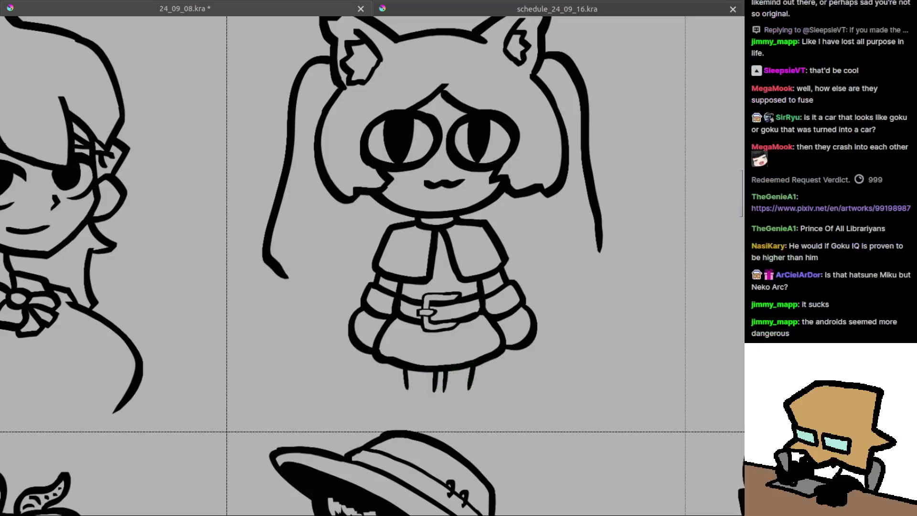
pyautogui.hotkey('ctrl', 'z')
pyautogui.moveTo(450, 371); pyautogui.dragTo(449, 389)
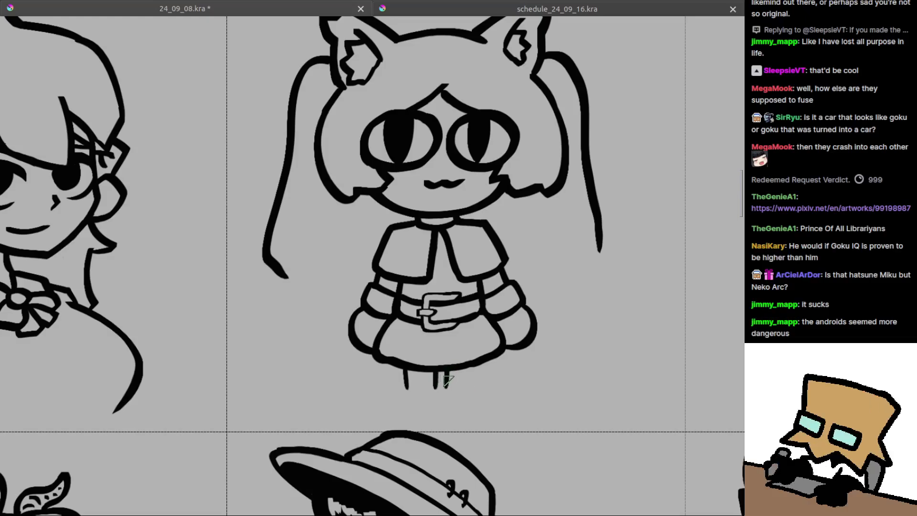
pyautogui.moveTo(476, 367); pyautogui.dragTo(472, 388)
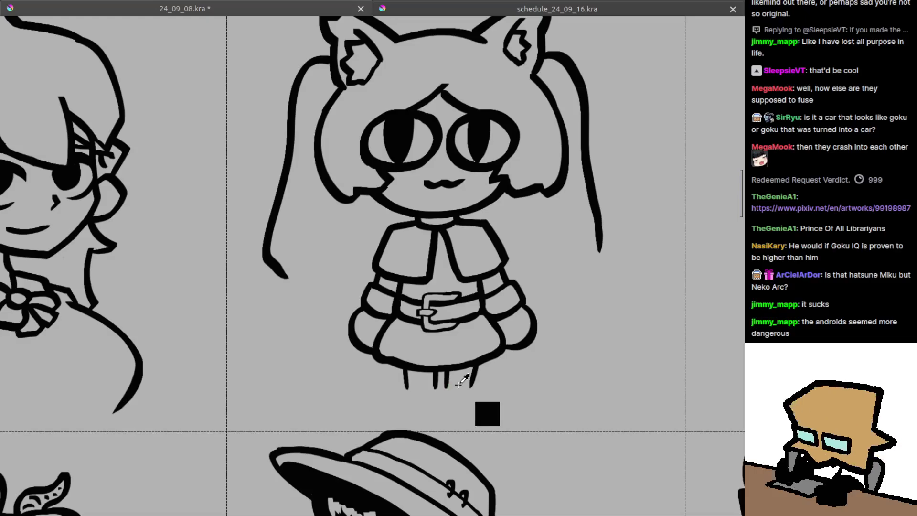
# Undo the leg lines and redraw two wider legs as four short vertical strokes below the skirt.
pyautogui.moveTo(432, 382); pyautogui.dragTo(388, 387)
pyautogui.hotkey('ctrl', 'z')
pyautogui.hotkey('ctrl', 'z')
pyautogui.hotkey('ctrl', 'z')
pyautogui.hotkey('ctrl', 'z')
pyautogui.hotkey('ctrl', 'z')
pyautogui.hotkey('ctrl', 'z')
pyautogui.hotkey('ctrl', 'z')
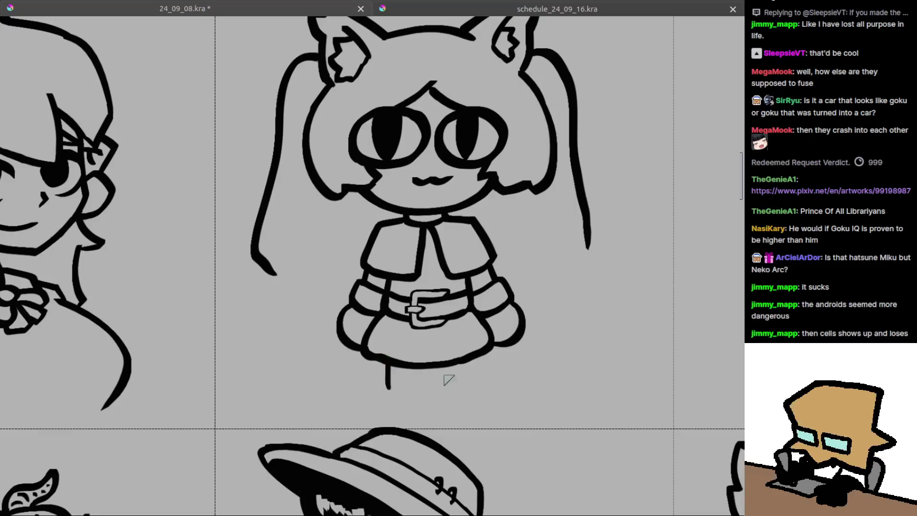
pyautogui.hotkey('ctrl', 'z')
pyautogui.moveTo(466, 362)
pyautogui.mouseDown()
pyautogui.moveTo(464, 384)
pyautogui.moveTo(461, 375)
pyautogui.moveTo(419, 387)
pyautogui.mouseUp()
pyautogui.hotkey('ctrl', 'z')
pyautogui.hotkey('ctrl', 'z')
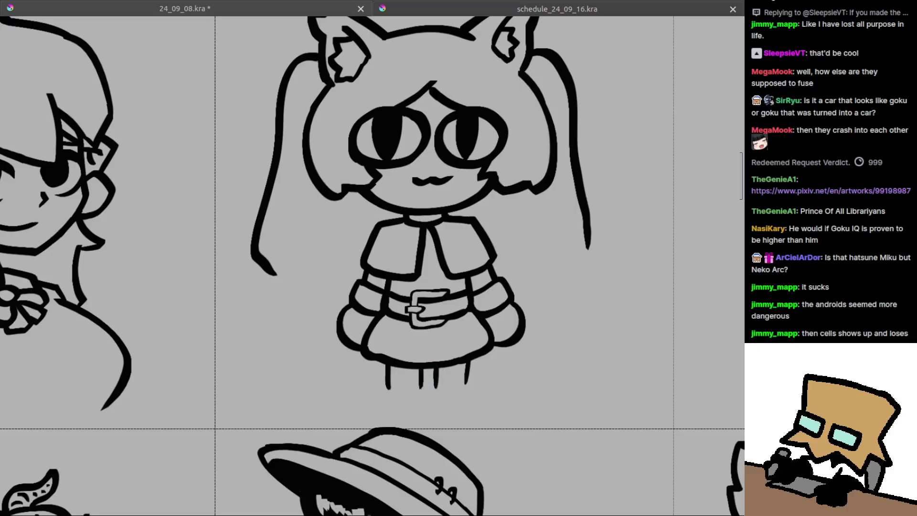
pyautogui.hotkey('ctrl', 'z')
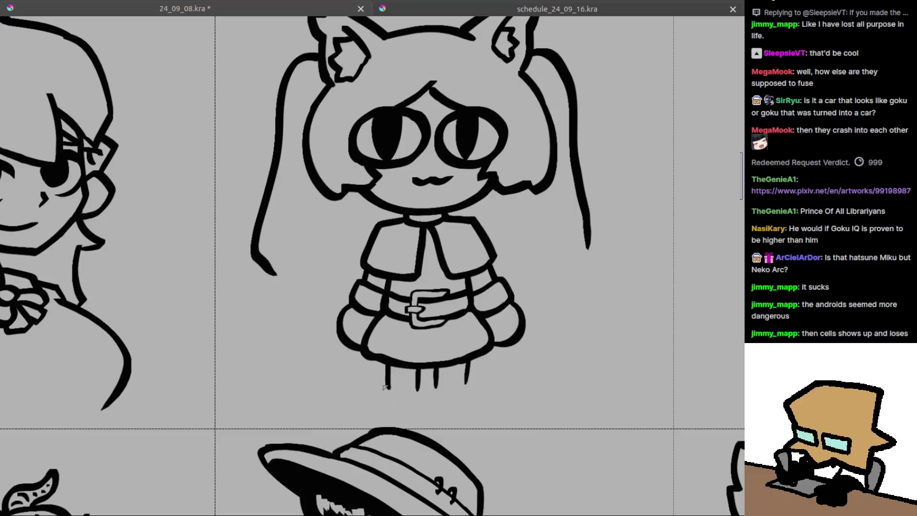
# Close the lower ends of both legs with boot-top lines and start the inner edge of the right-hand boot.
pyautogui.moveTo(389, 388)
pyautogui.mouseDown()
pyautogui.moveTo(414, 391)
pyautogui.moveTo(409, 398)
pyautogui.moveTo(396, 390)
pyautogui.moveTo(400, 383)
pyautogui.moveTo(435, 387)
pyautogui.moveTo(394, 386)
pyautogui.moveTo(463, 384)
pyautogui.moveTo(429, 403)
pyautogui.mouseUp()
pyautogui.hotkey('ctrl', 'z')
pyautogui.hotkey('ctrl', 'z')
pyautogui.hotkey('ctrl', 'z')
pyautogui.hotkey('ctrl', 'z')
pyautogui.hotkey('ctrl', 'z')
pyautogui.hotkey('ctrl', 'z')
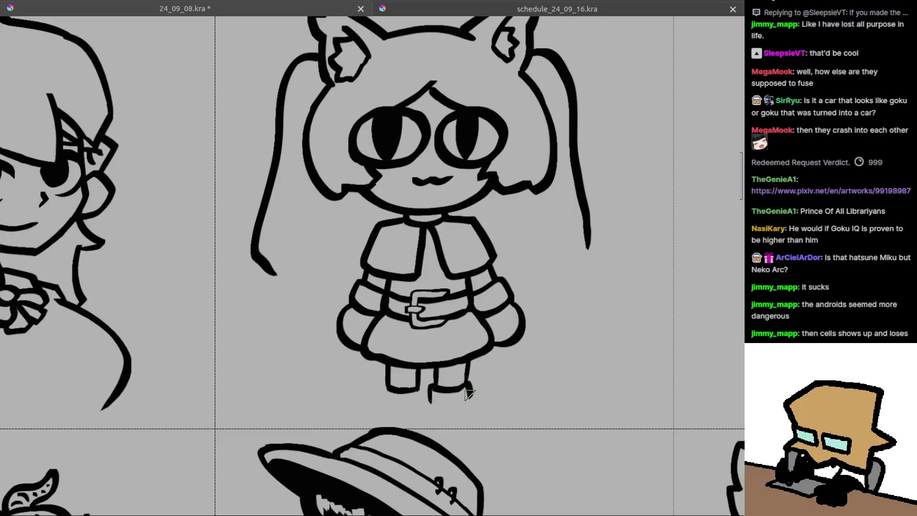
# Draw short vertical side edges for both boots below the boot-top lines, undoing and redrawing misplaced strokes.
pyautogui.moveTo(471, 383); pyautogui.dragTo(466, 410)
pyautogui.moveTo(381, 386)
pyautogui.mouseDown()
pyautogui.moveTo(416, 383)
pyautogui.moveTo(421, 410)
pyautogui.mouseUp()
pyautogui.hotkey('ctrl', 'z')
pyautogui.hotkey('ctrl', 'z')
pyautogui.hotkey('ctrl', 'z')
pyautogui.hotkey('ctrl', 'z')
pyautogui.moveTo(379, 387); pyautogui.dragTo(382, 413)
pyautogui.moveTo(407, 411); pyautogui.dragTo(381, 403)
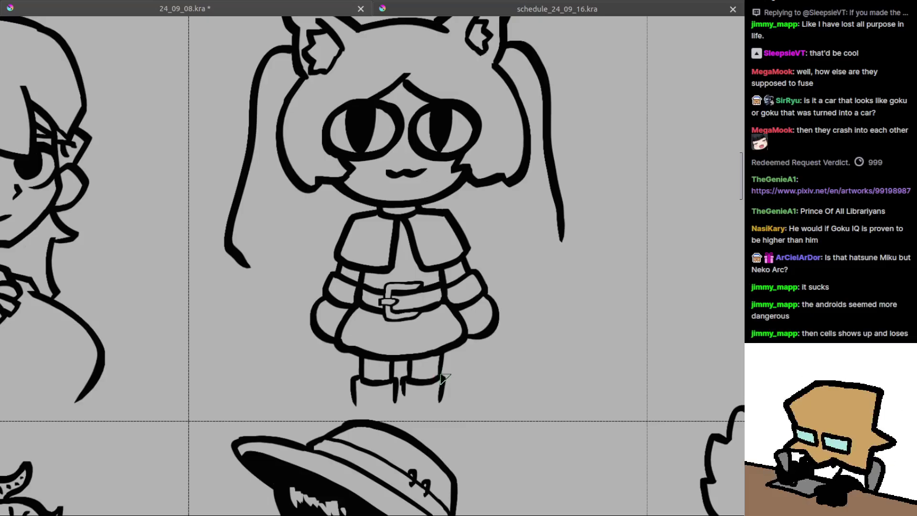
pyautogui.moveTo(403, 382); pyautogui.dragTo(404, 402)
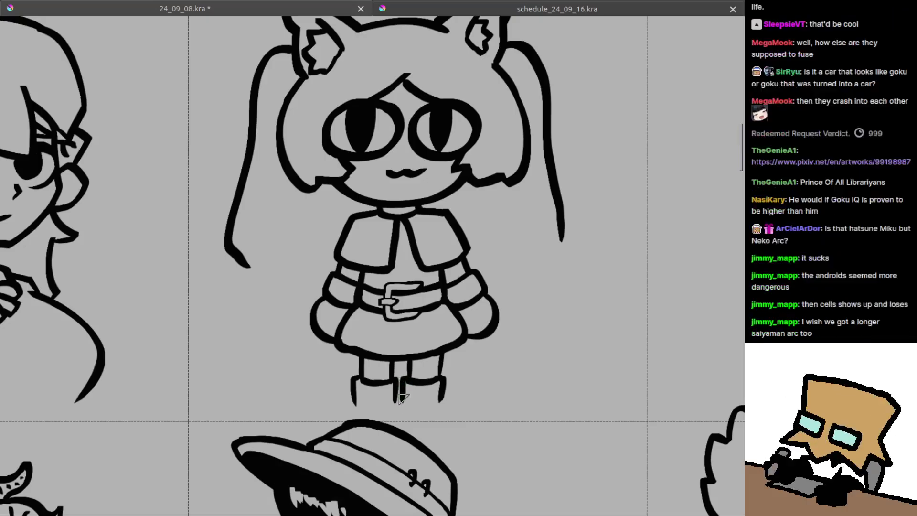
# Erase the hooked lower end of the outer line on the cat-eared girl's left-hand twin tail.
pyautogui.scroll(-4, 404, 388)
pyautogui.scroll(-3, 414, 394)
pyautogui.scroll(6, 420, 406)
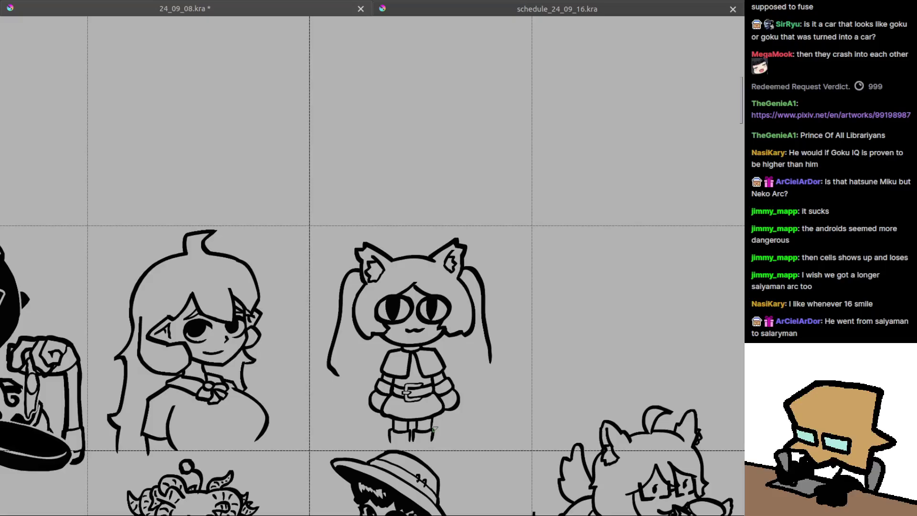
pyautogui.scroll(2, 334, 387)
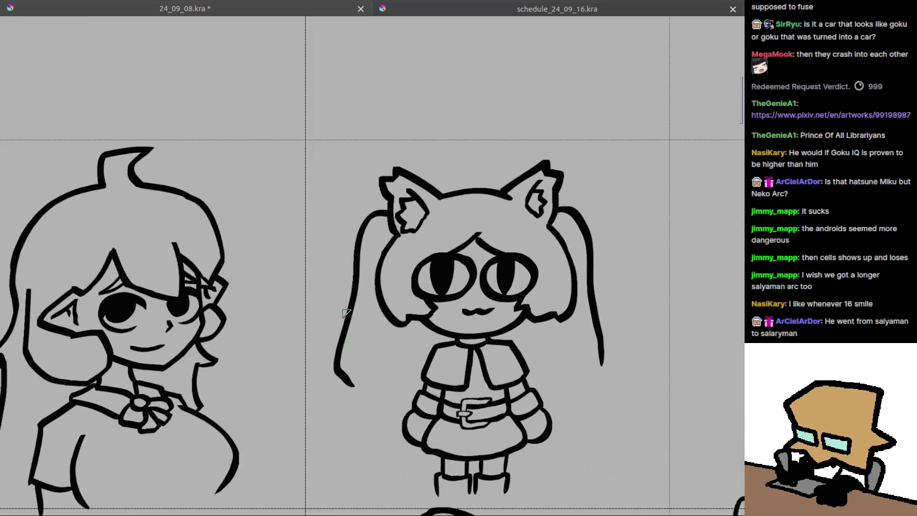
pyautogui.moveTo(337, 293); pyautogui.dragTo(334, 375)
pyautogui.moveTo(340, 325)
pyautogui.mouseDown()
pyautogui.moveTo(346, 303)
pyautogui.moveTo(351, 381)
pyautogui.moveTo(346, 292)
pyautogui.moveTo(345, 372)
pyautogui.mouseUp()
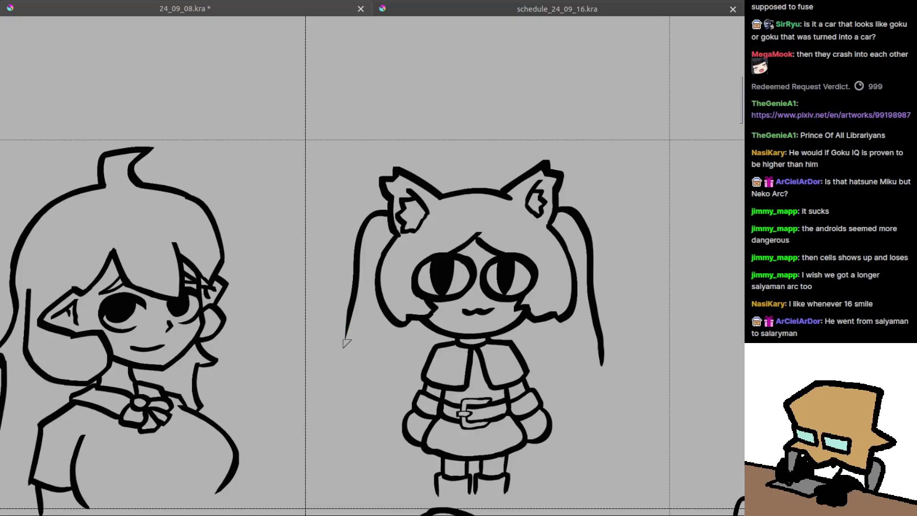
pyautogui.scroll(-2, 344, 341)
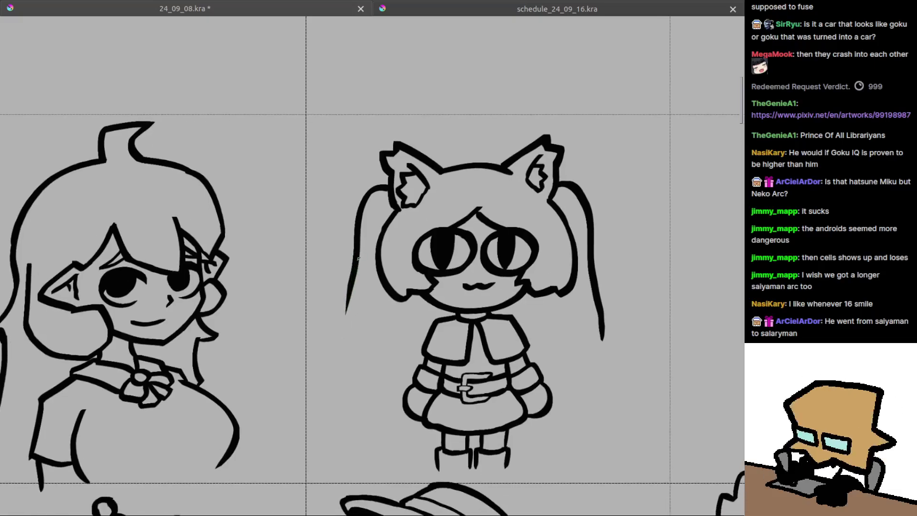
# Redraw the left-hand twin tail's outer line as a longer curve reaching down to the girl's sleeve cuff level.
pyautogui.moveTo(356, 261)
pyautogui.mouseDown()
pyautogui.moveTo(345, 344)
pyautogui.moveTo(356, 385)
pyautogui.mouseUp()
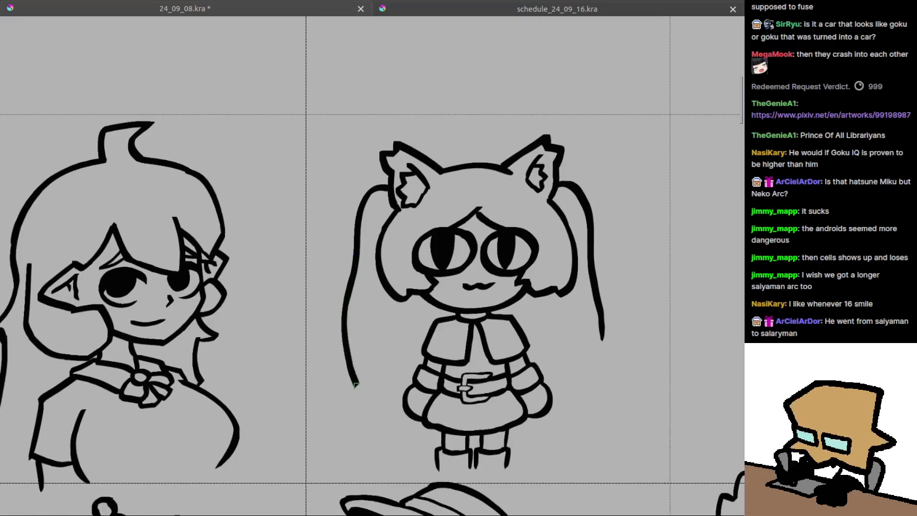
pyautogui.hotkey('ctrl', 'z')
pyautogui.moveTo(356, 267); pyautogui.dragTo(354, 379)
pyautogui.hotkey('ctrl', 'z')
pyautogui.moveTo(350, 291)
pyautogui.mouseDown()
pyautogui.moveTo(348, 380)
pyautogui.moveTo(358, 400)
pyautogui.moveTo(367, 390)
pyautogui.moveTo(357, 402)
pyautogui.mouseUp()
pyautogui.hotkey('ctrl', 'z')
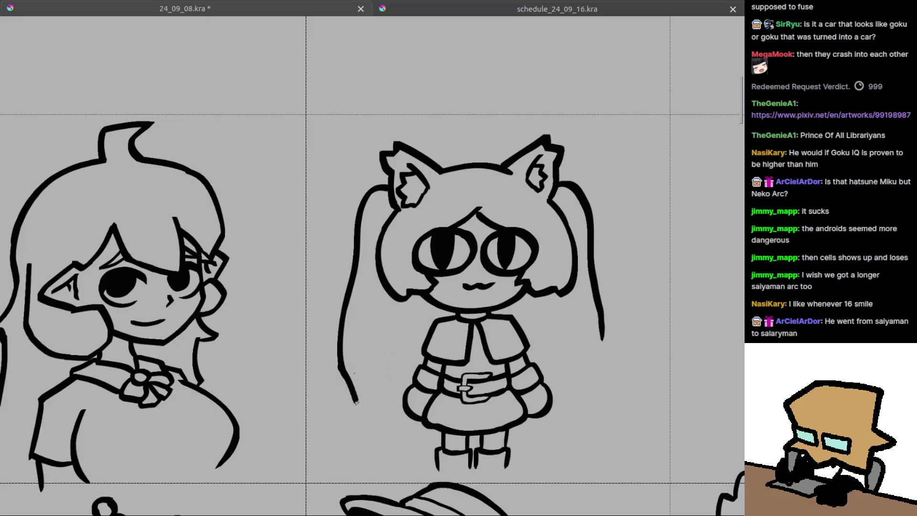
pyautogui.hotkey('ctrl', 'z')
# Finish the twin tail with a jagged pointed tip and an inner edge running from the side hair down to it.
pyautogui.moveTo(340, 367); pyautogui.dragTo(366, 422)
pyautogui.hotkey('ctrl', 'z')
pyautogui.moveTo(342, 371); pyautogui.dragTo(362, 411)
pyautogui.hotkey('ctrl', 'z')
pyautogui.moveTo(343, 376)
pyautogui.mouseDown()
pyautogui.moveTo(358, 402)
pyautogui.moveTo(368, 371)
pyautogui.mouseUp()
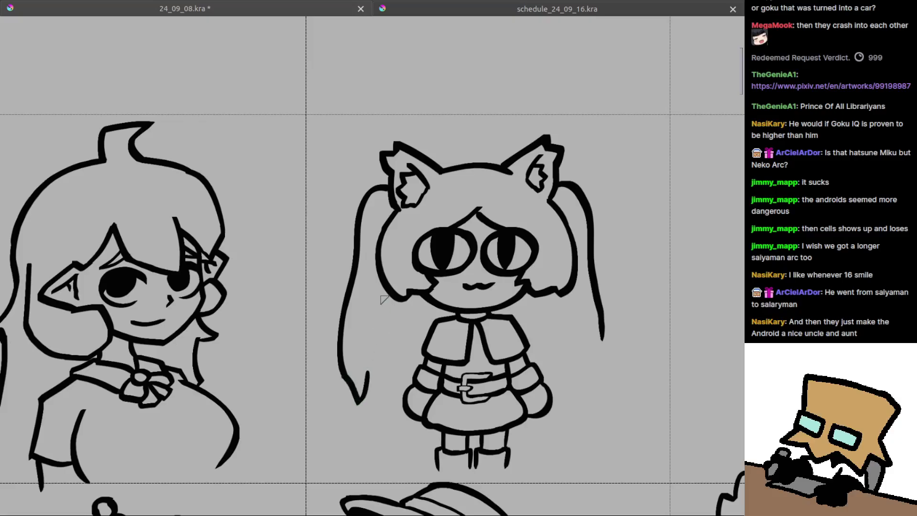
pyautogui.hotkey('ctrl', 'z')
pyautogui.moveTo(391, 291)
pyautogui.mouseDown()
pyautogui.moveTo(387, 368)
pyautogui.moveTo(381, 384)
pyautogui.moveTo(369, 376)
pyautogui.mouseUp()
pyautogui.scroll(-4, 407, 366)
pyautogui.scroll(3, 350, 311)
# Mirror the view and extend the other twin tail's outer line downward in a long, slightly curved stroke.
pyautogui.press('m')
pyautogui.scroll(3, 350, 310)
pyautogui.scroll(4, 351, 310)
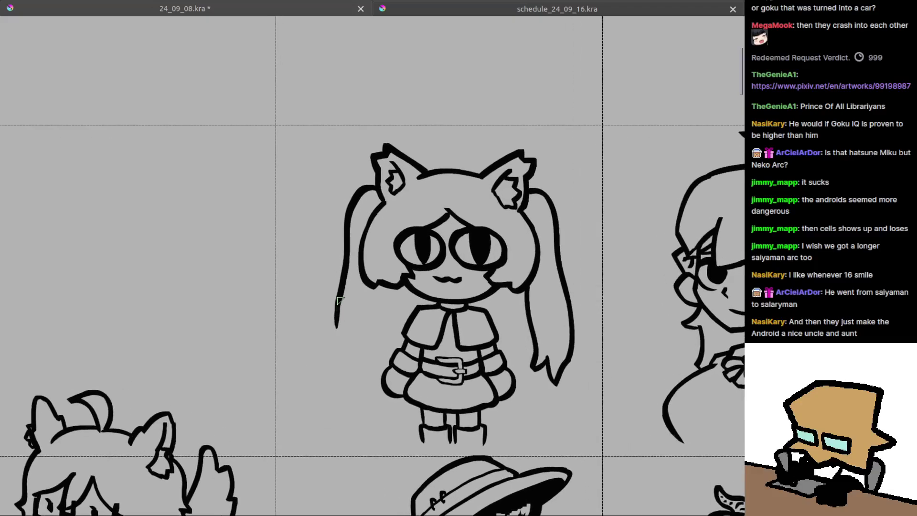
pyautogui.moveTo(339, 295); pyautogui.dragTo(341, 342)
pyautogui.hotkey('ctrl', 'z')
pyautogui.moveTo(340, 301); pyautogui.dragTo(342, 345)
pyautogui.hotkey('ctrl', 'z')
pyautogui.hotkey('ctrl', 'z')
pyautogui.moveTo(341, 298)
pyautogui.mouseDown()
pyautogui.moveTo(345, 351)
pyautogui.moveTo(338, 343)
pyautogui.mouseUp()
pyautogui.hotkey('ctrl', 'z')
pyautogui.hotkey('ctrl', 'z')
pyautogui.hotkey('ctrl', 'z')
pyautogui.moveTo(339, 308); pyautogui.dragTo(348, 387)
pyautogui.press('e')
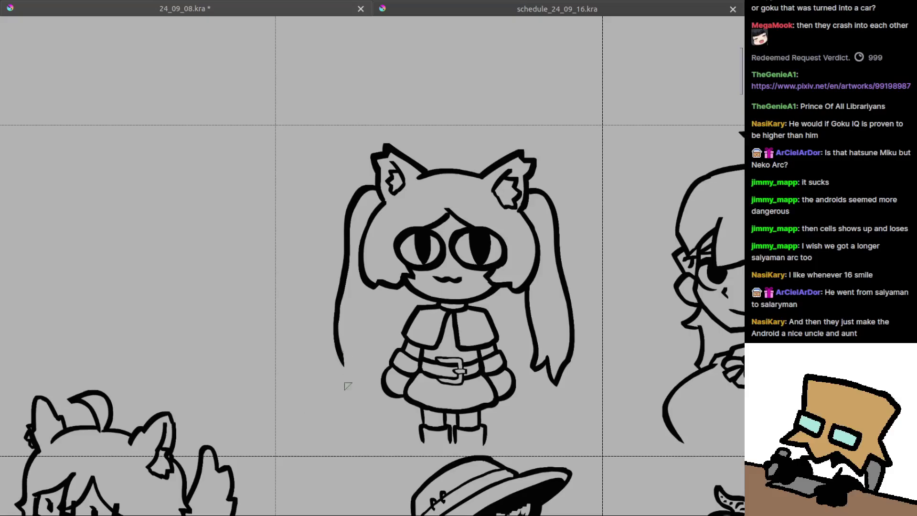
# Close the second twin tail with a pointed tip and an inner edge from the side hair, and restore the unmirrored view.
pyautogui.hotkey('ctrl', 'z')
pyautogui.moveTo(340, 352)
pyautogui.mouseDown()
pyautogui.moveTo(343, 377)
pyautogui.moveTo(363, 365)
pyautogui.mouseUp()
pyautogui.hotkey('ctrl', 'z')
pyautogui.hotkey('ctrl', 'z')
pyautogui.hotkey('ctrl', 'z')
pyautogui.moveTo(374, 288); pyautogui.dragTo(372, 351)
pyautogui.hotkey('ctrl', 'z')
pyautogui.moveTo(373, 287)
pyautogui.mouseDown()
pyautogui.moveTo(371, 363)
pyautogui.moveTo(354, 362)
pyautogui.mouseUp()
pyautogui.scroll(-4, 359, 347)
pyautogui.scroll(-1, 376, 376)
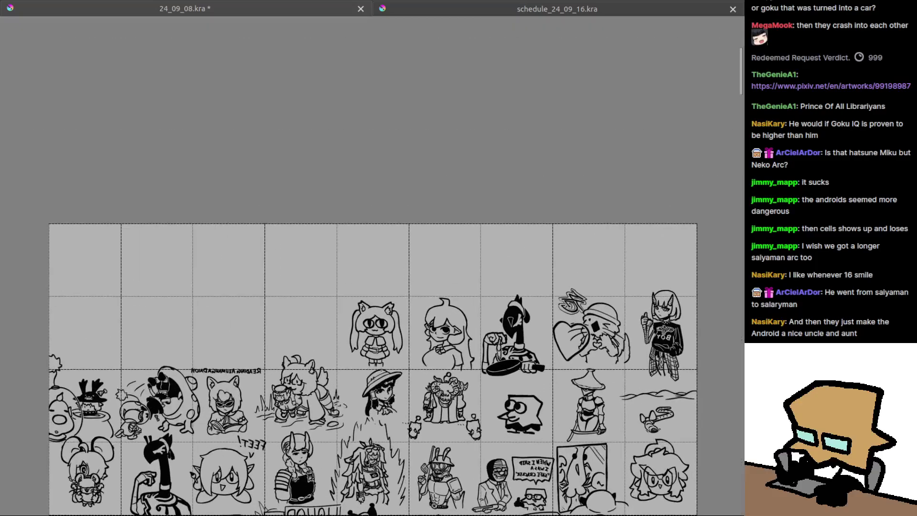
pyautogui.press('m')
pyautogui.scroll(2, 416, 312)
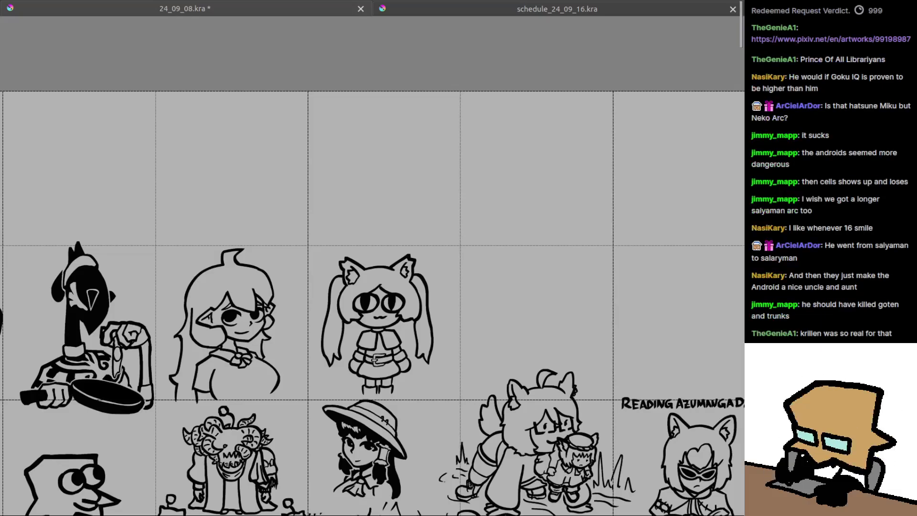
pyautogui.moveTo(525, 305); pyautogui.dragTo(526, 307)
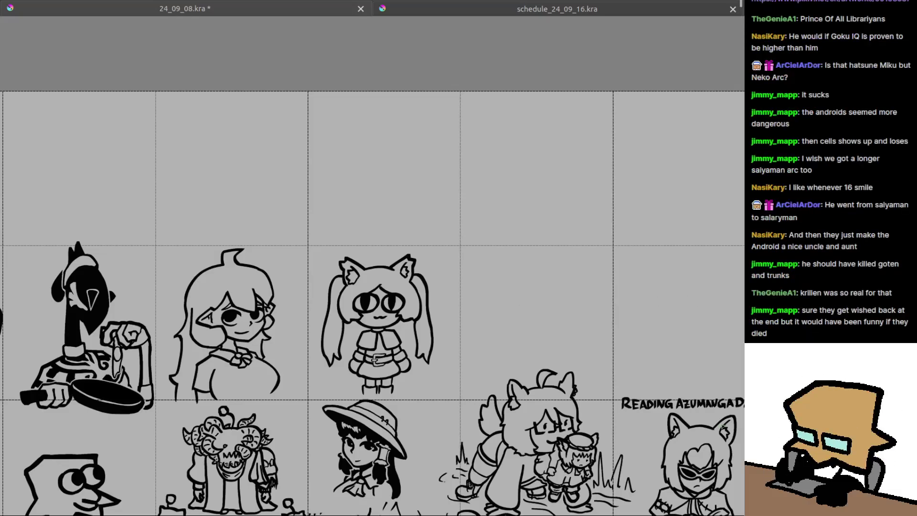
pyautogui.scroll(-1, 522, 312)
pyautogui.moveTo(468, 375); pyautogui.dragTo(506, 238)
pyautogui.scroll(3, 499, 296)
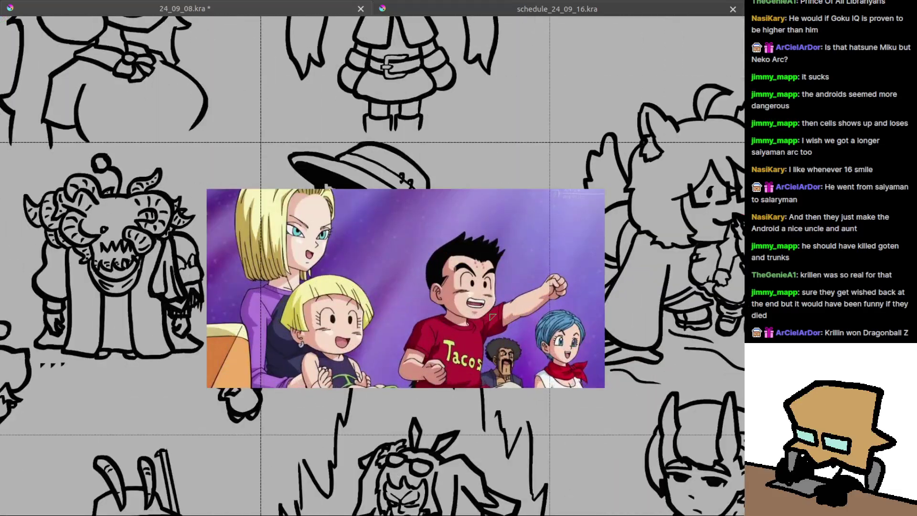